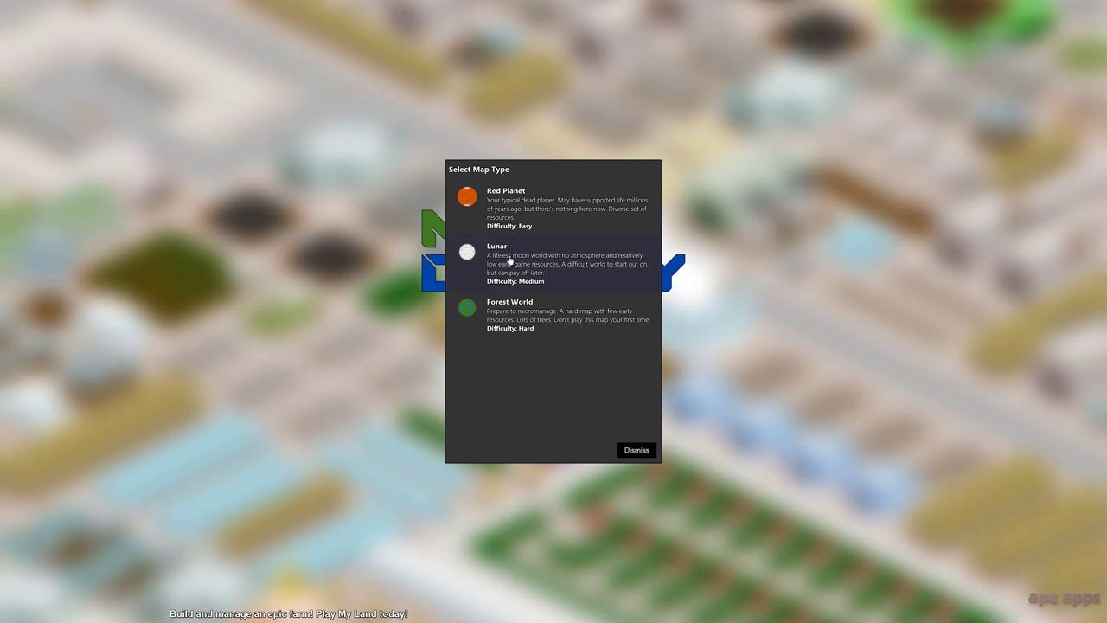
Choose the Red Planet map type and start the colony named NewWorld.
click(534, 208)
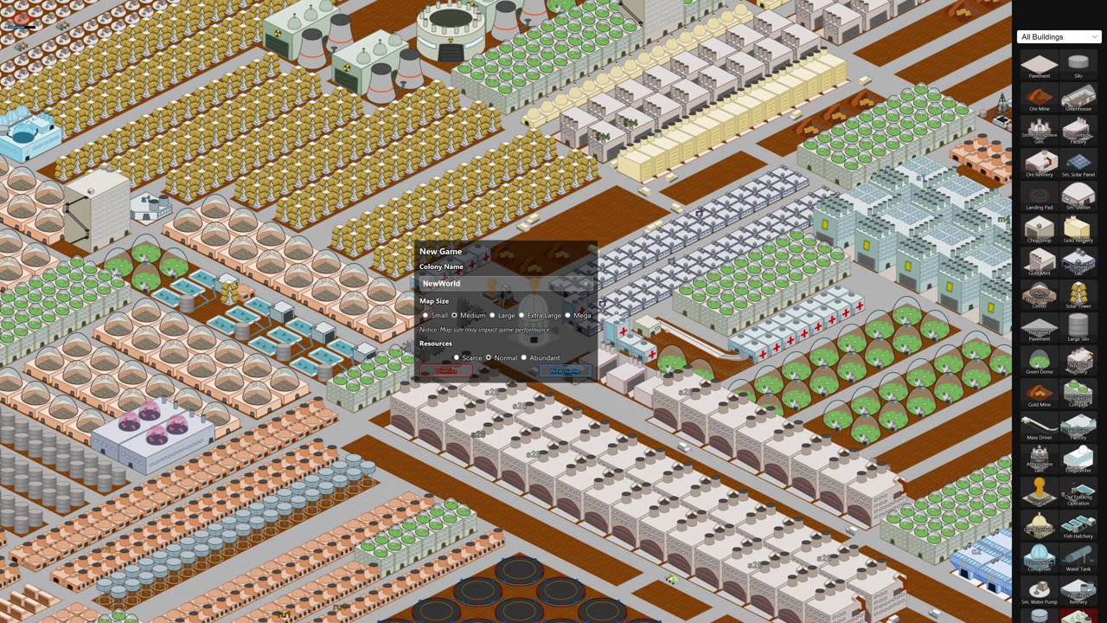
click(566, 372)
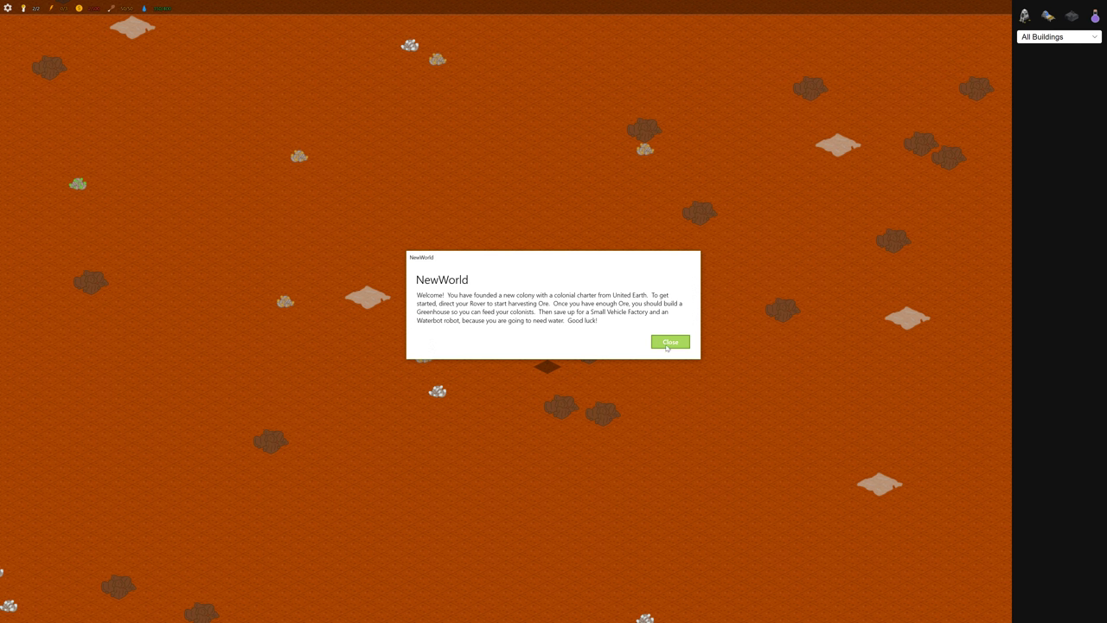
Close the NewWorld welcome message to reveal the lander and rover.
click(671, 343)
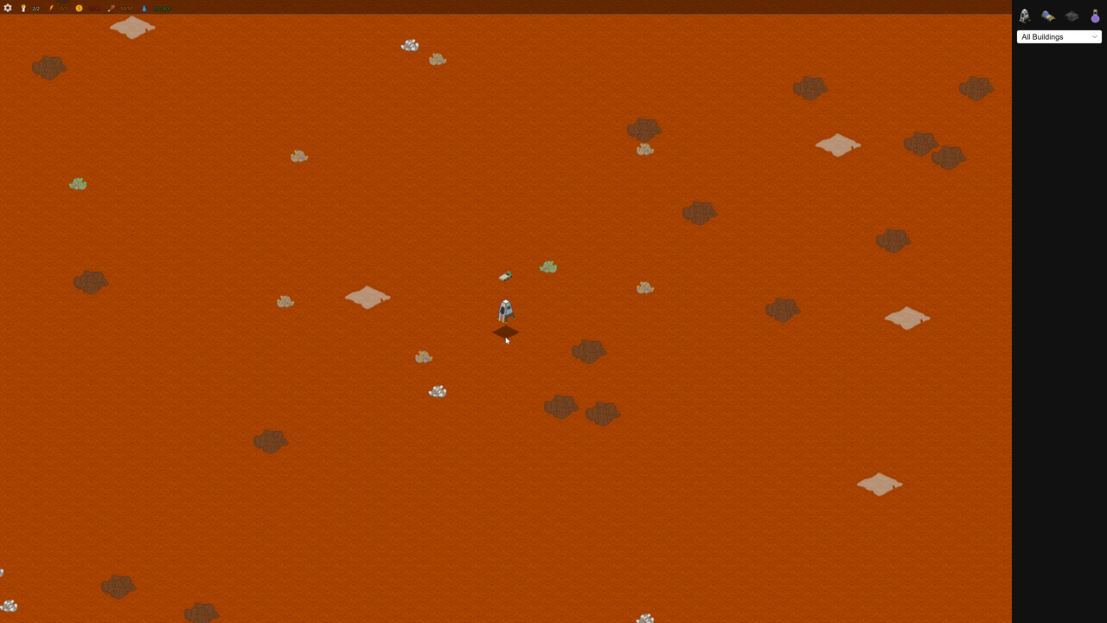
scroll(481, 361, up, 2)
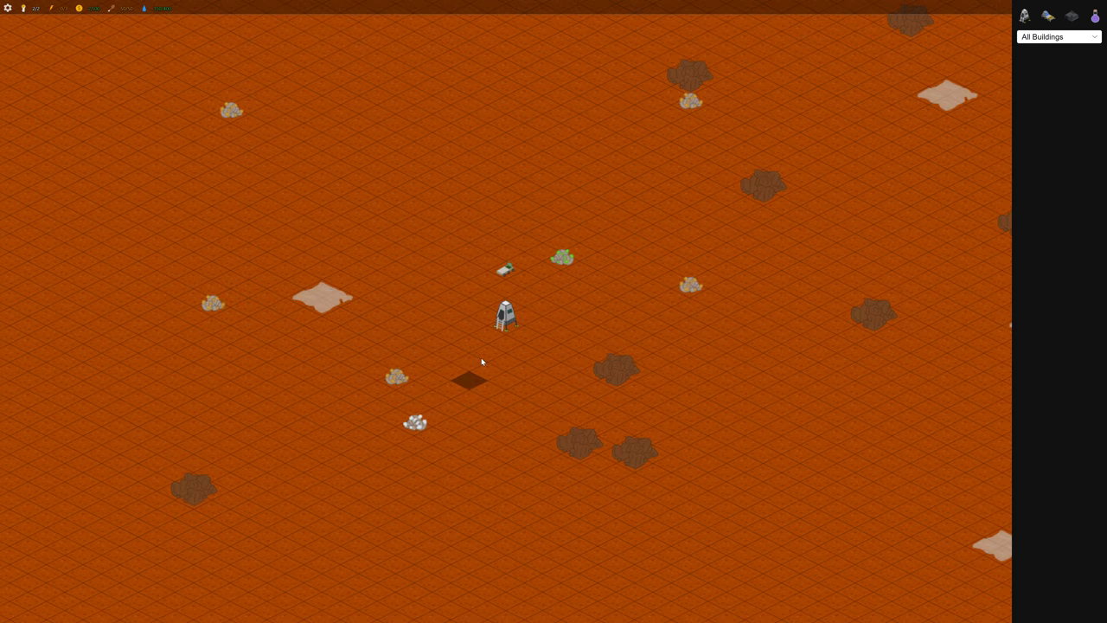
scroll(481, 362, up, 2)
scroll(482, 362, up, 2)
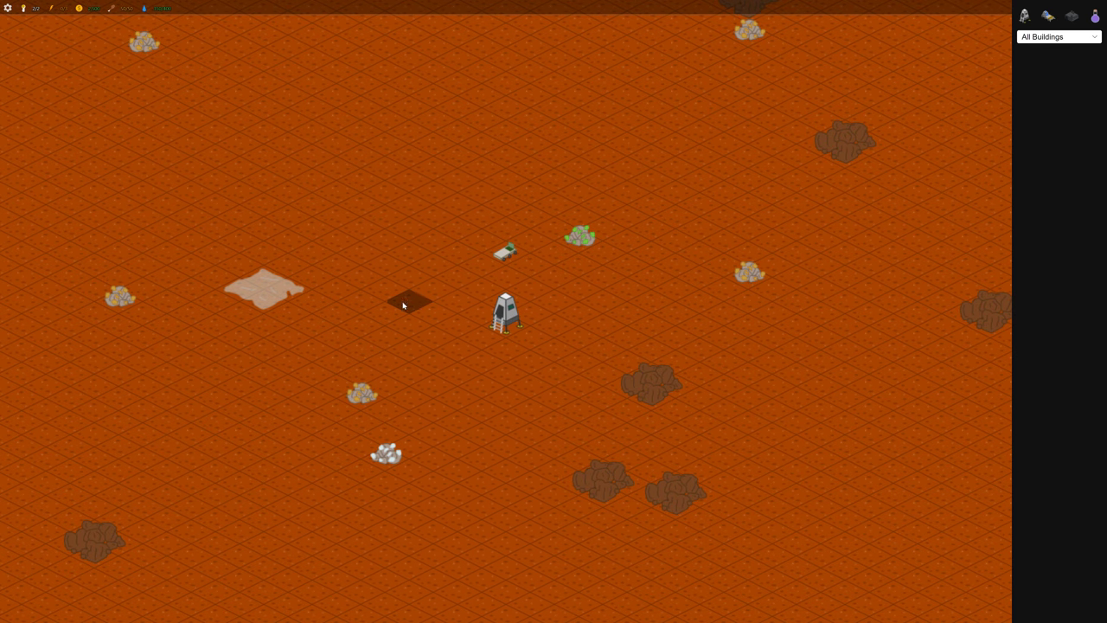
scroll(493, 361, up, 2)
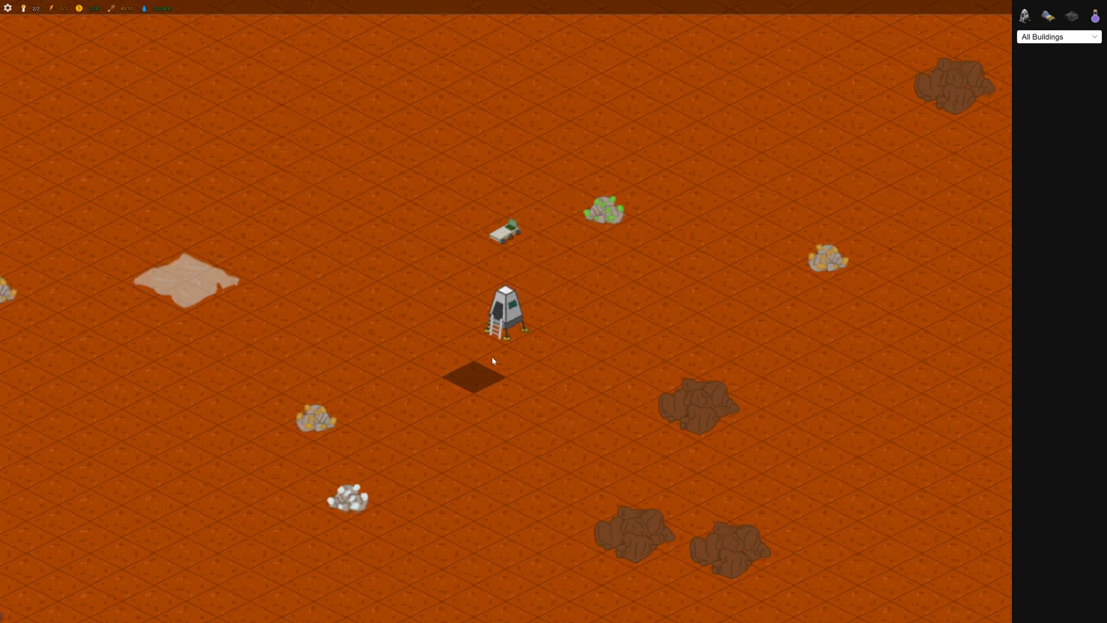
scroll(493, 360, up, 2)
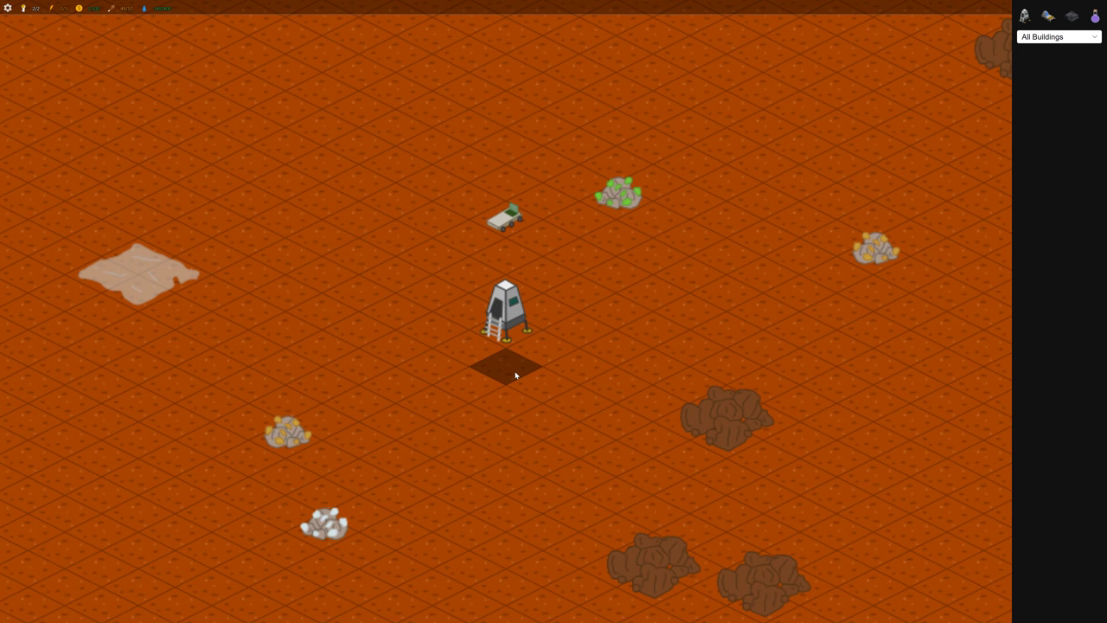
scroll(493, 360, up, 2)
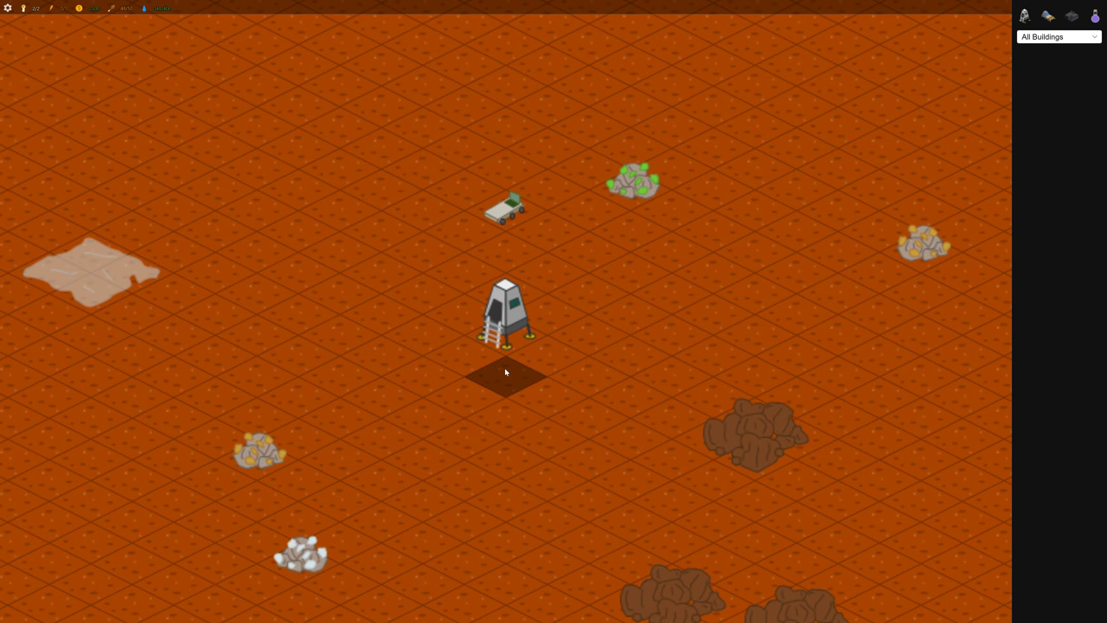
Order the rover to harvest the brown ore deposit southeast of the lander and dismiss the info popup.
click(503, 214)
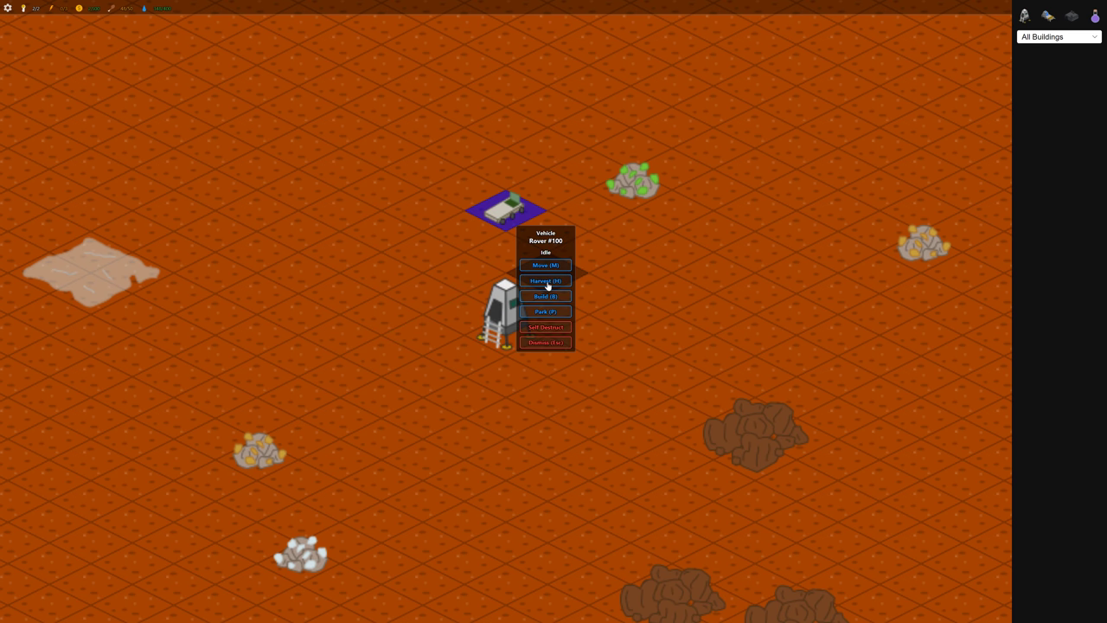
click(545, 280)
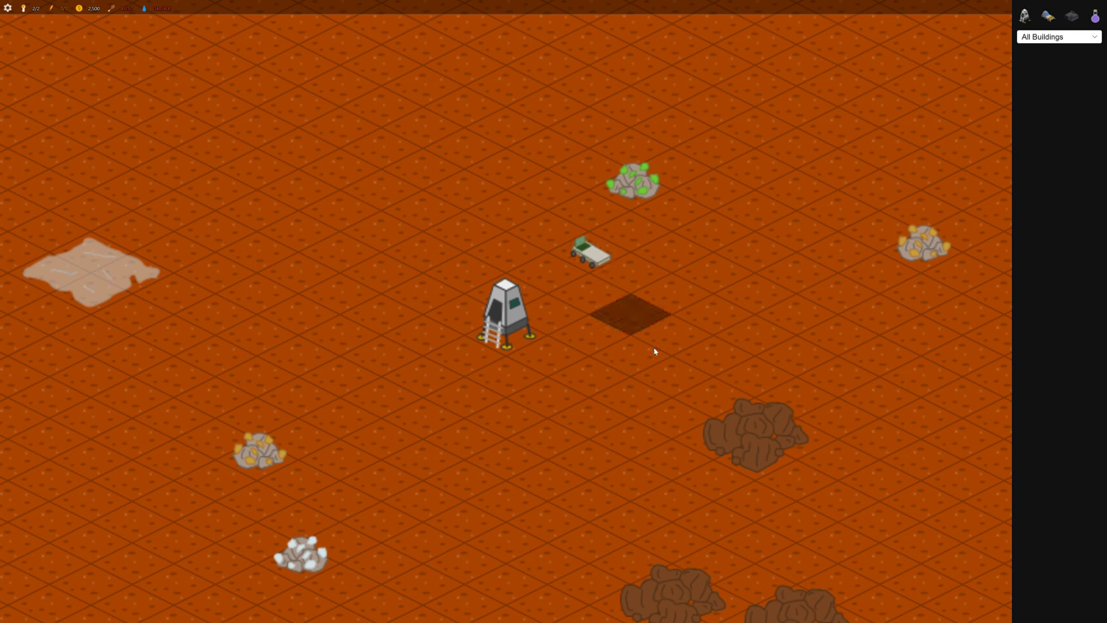
click(749, 460)
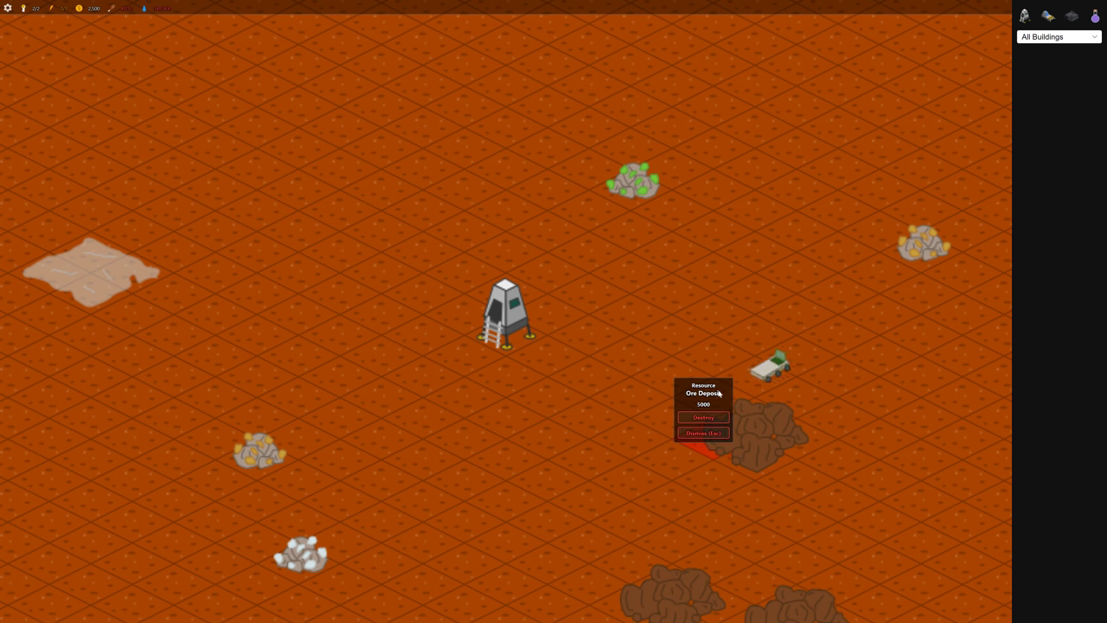
click(690, 435)
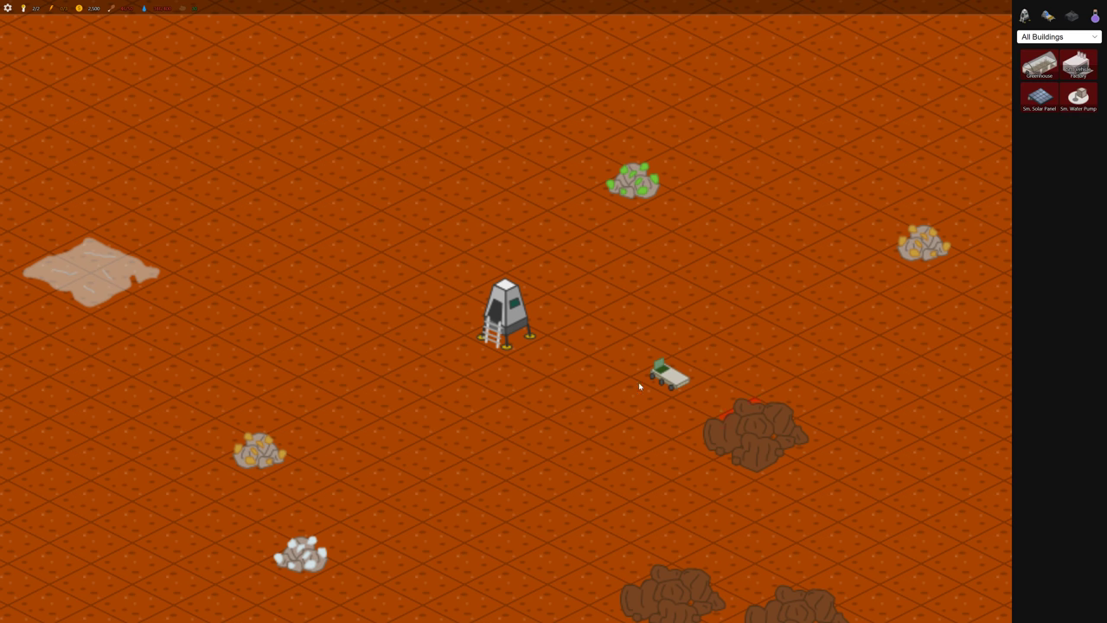
click(520, 333)
click(512, 334)
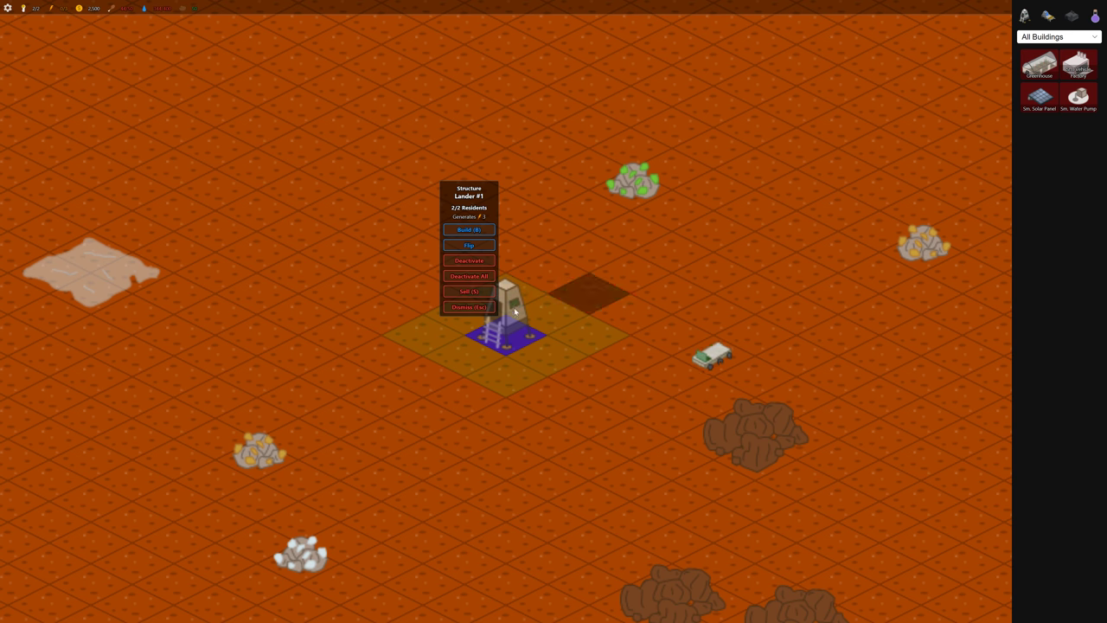
key(Escape)
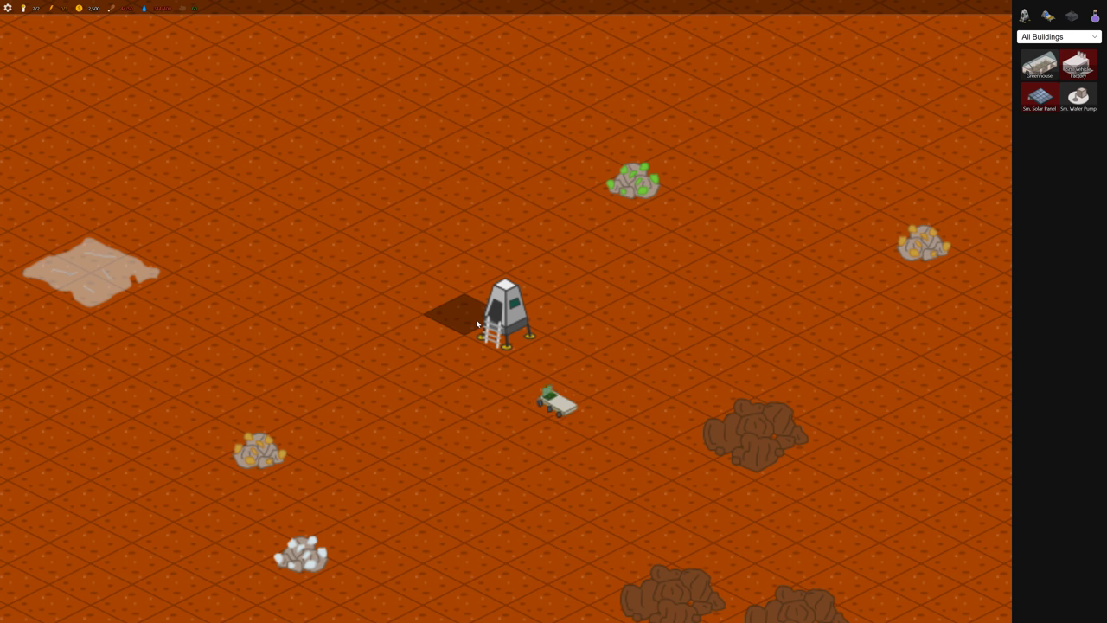
Switch the build list to All Vehicles and build several new rovers at the lander.
click(1076, 39)
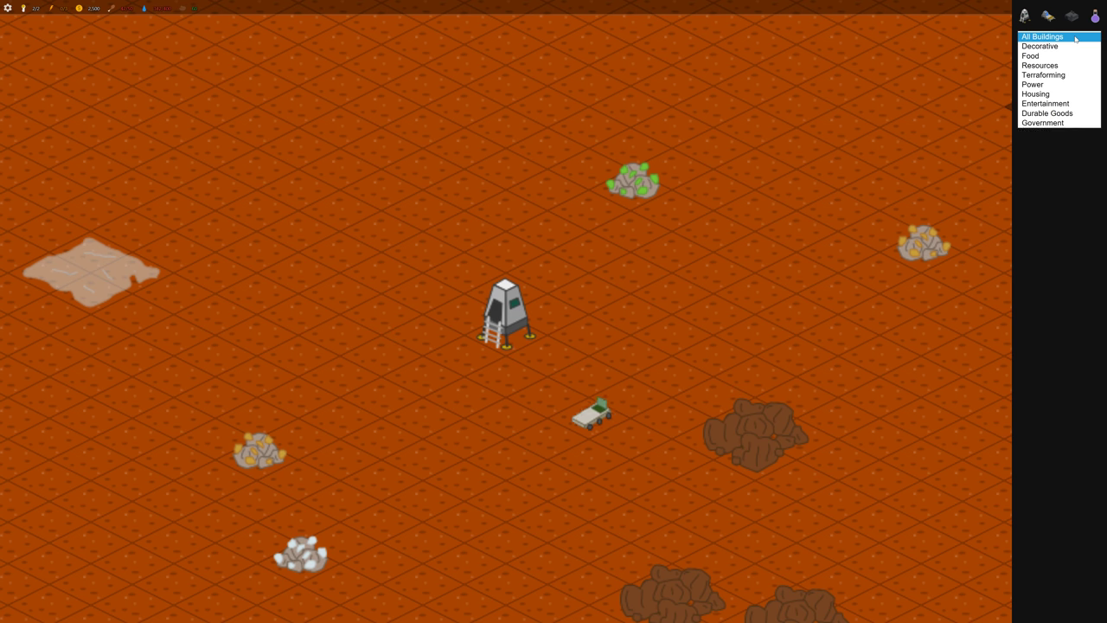
click(1047, 151)
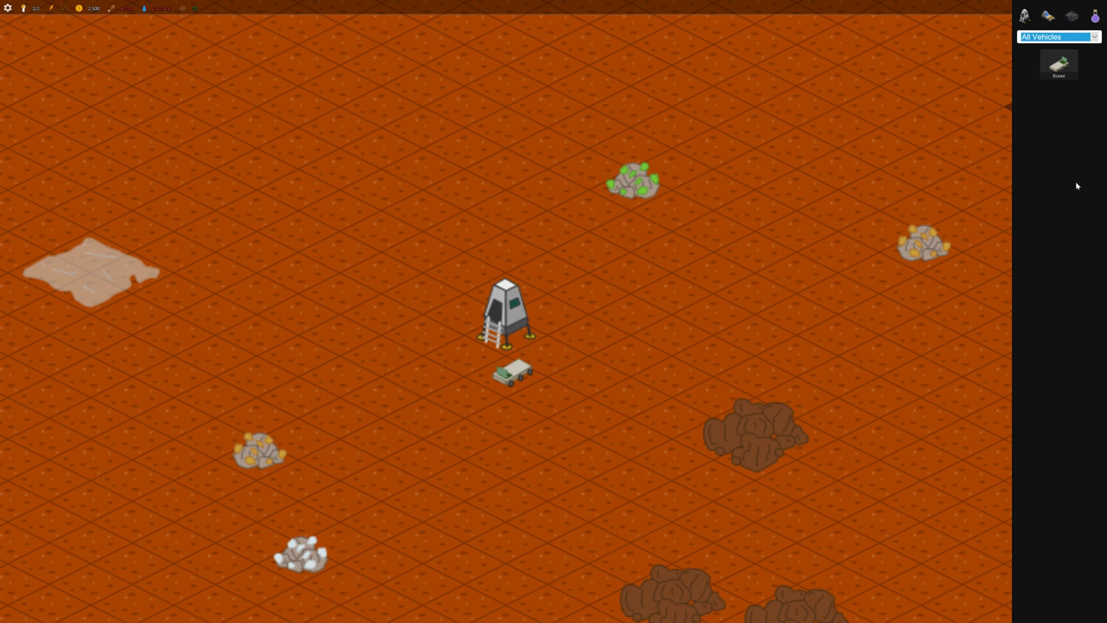
click(1061, 70)
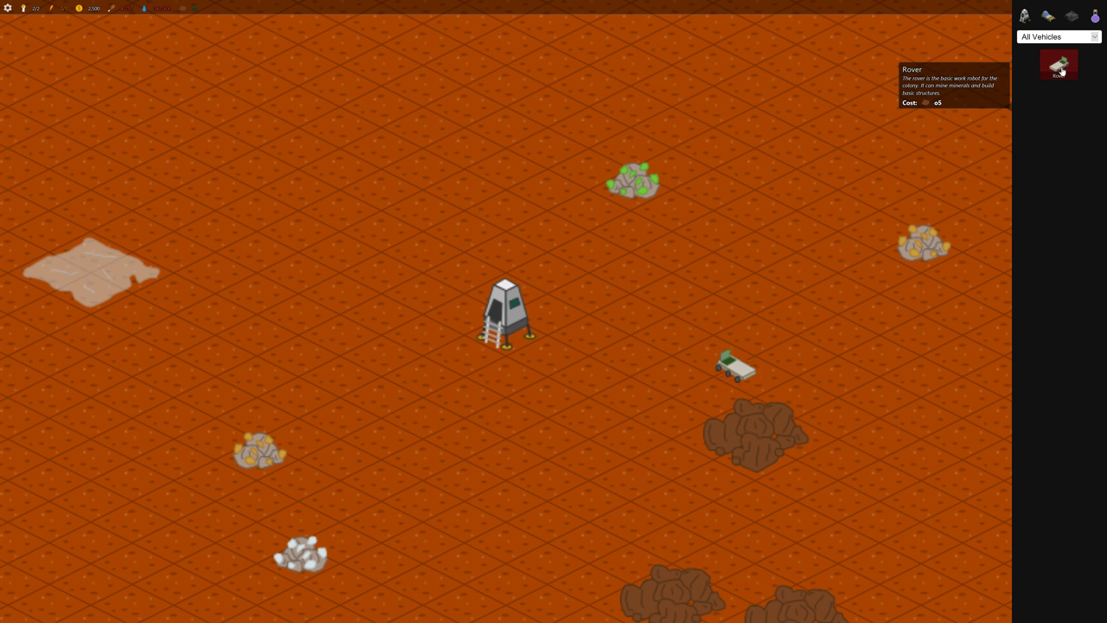
click(1060, 71)
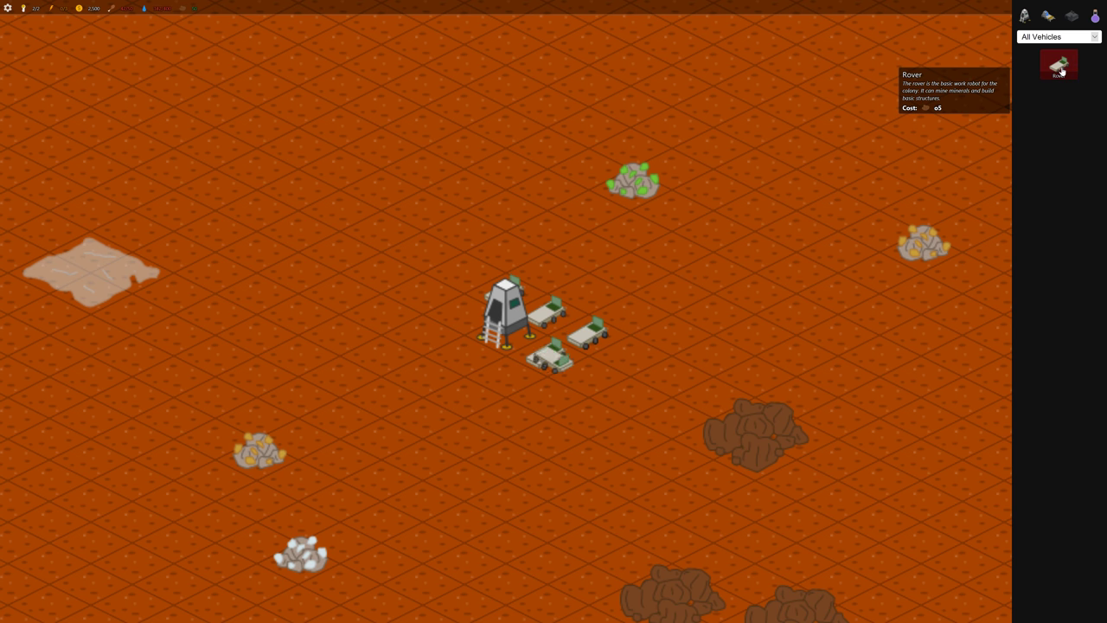
click(1060, 71)
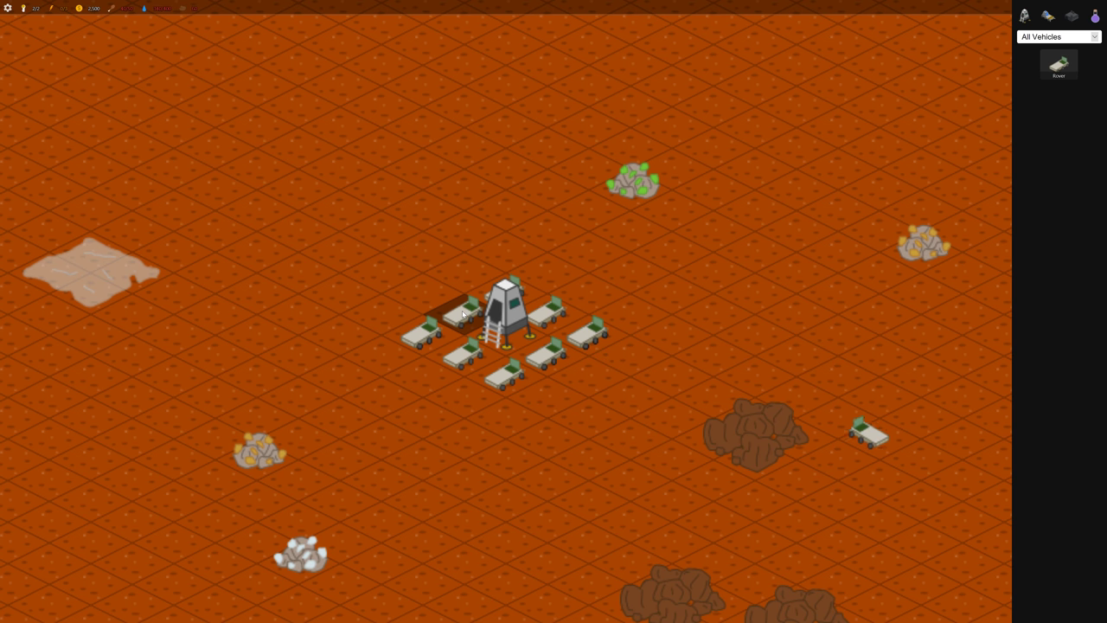
Select all rovers and park them on a tile north of the lander.
double_click(462, 315)
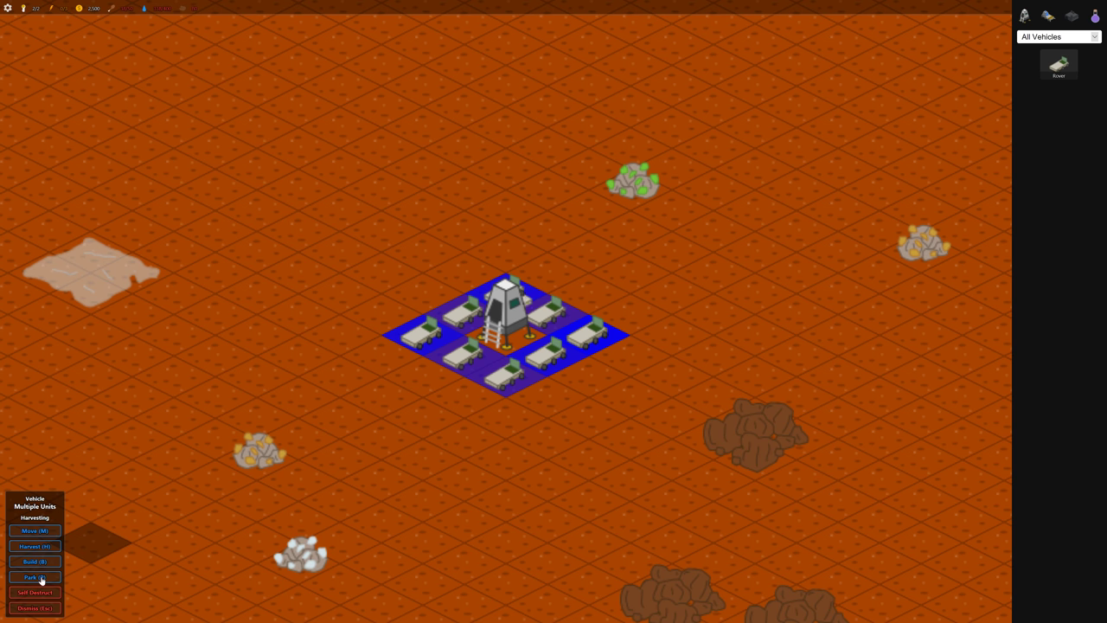
click(40, 578)
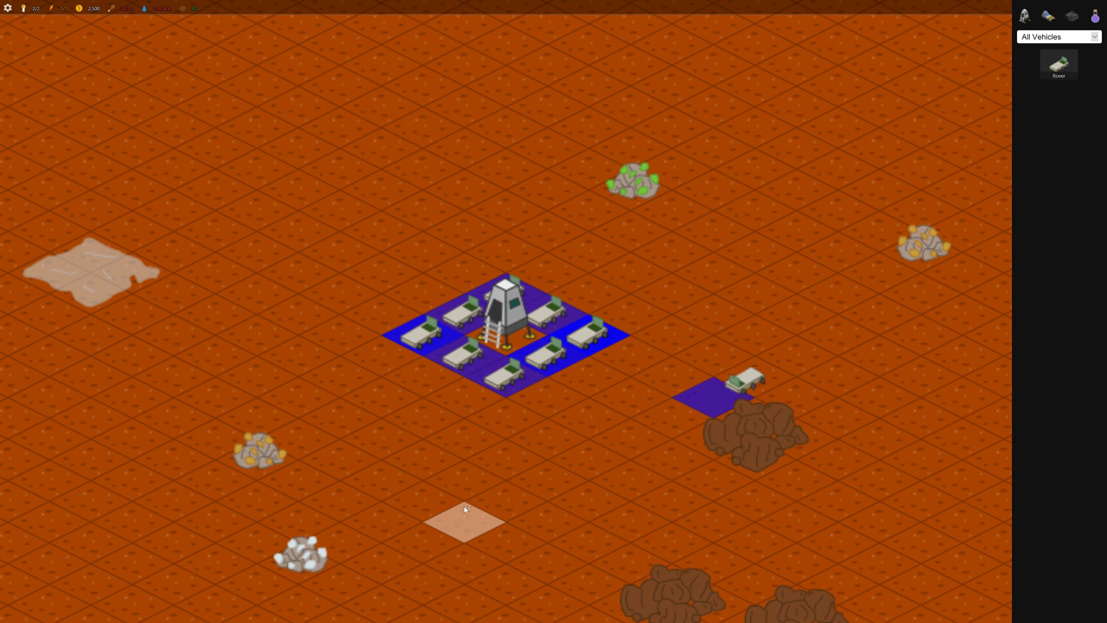
click(422, 206)
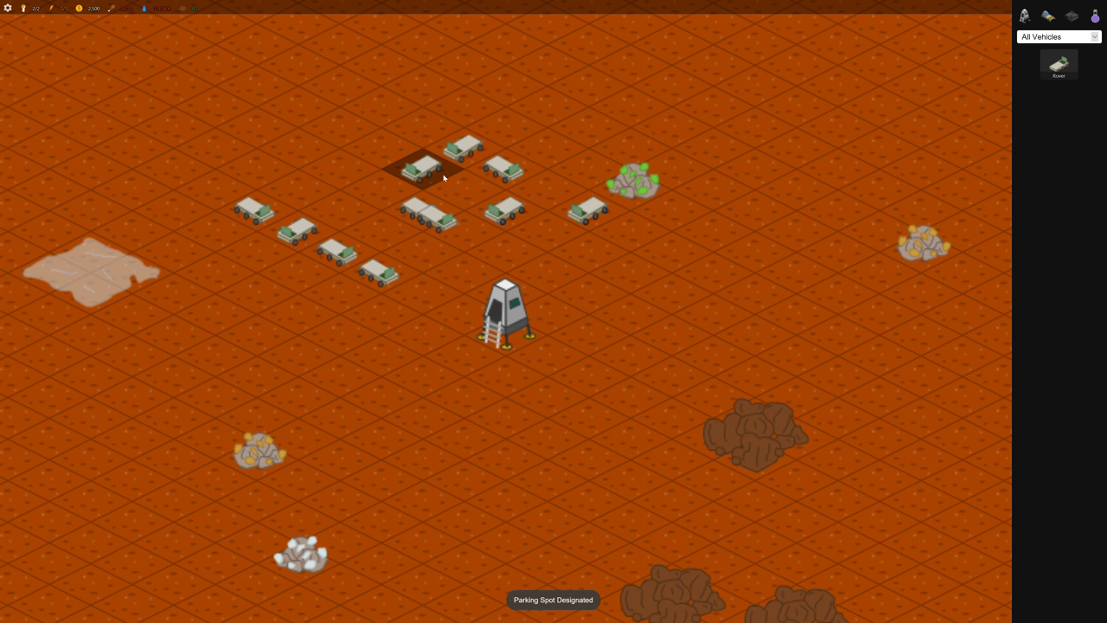
scroll(555, 375, up, 1)
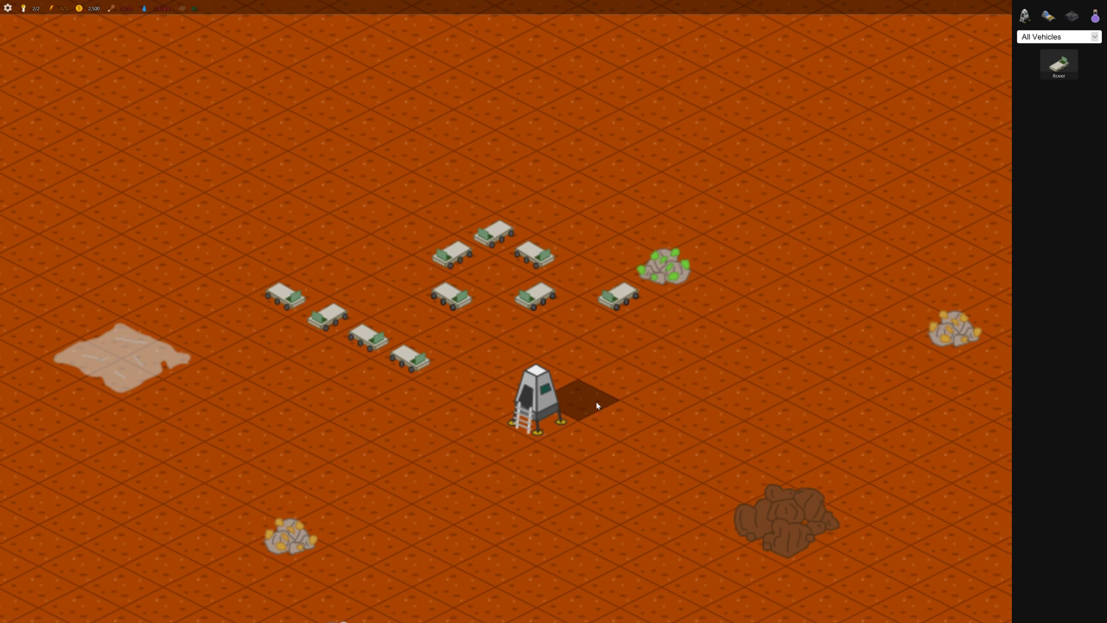
Put two individual parked rovers into move mode to reposition them.
click(334, 328)
key(m)
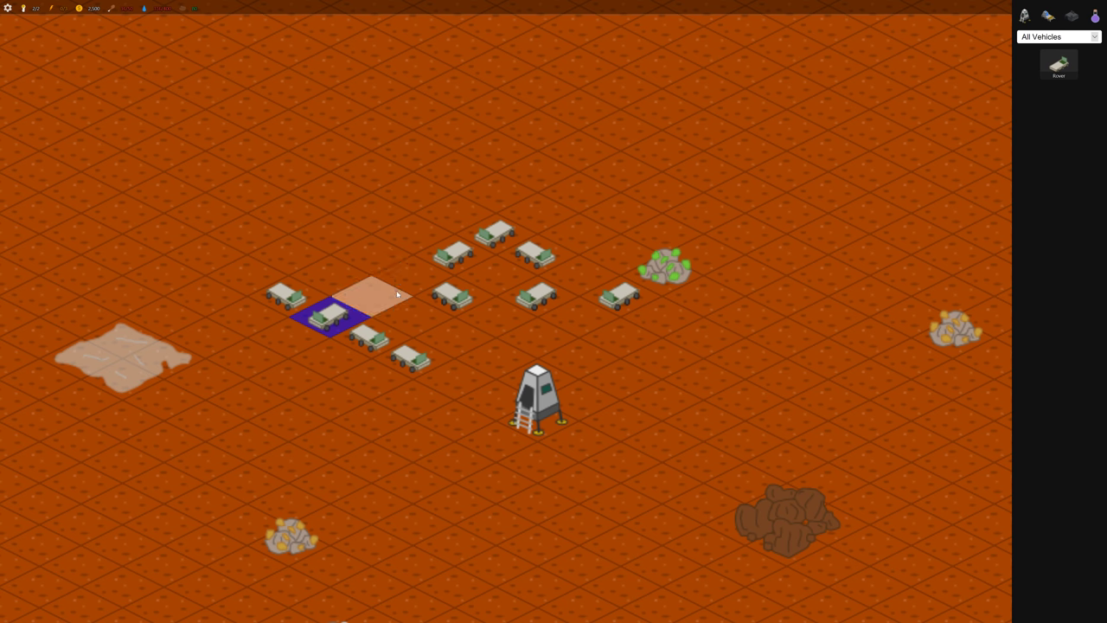
click(375, 337)
key(m)
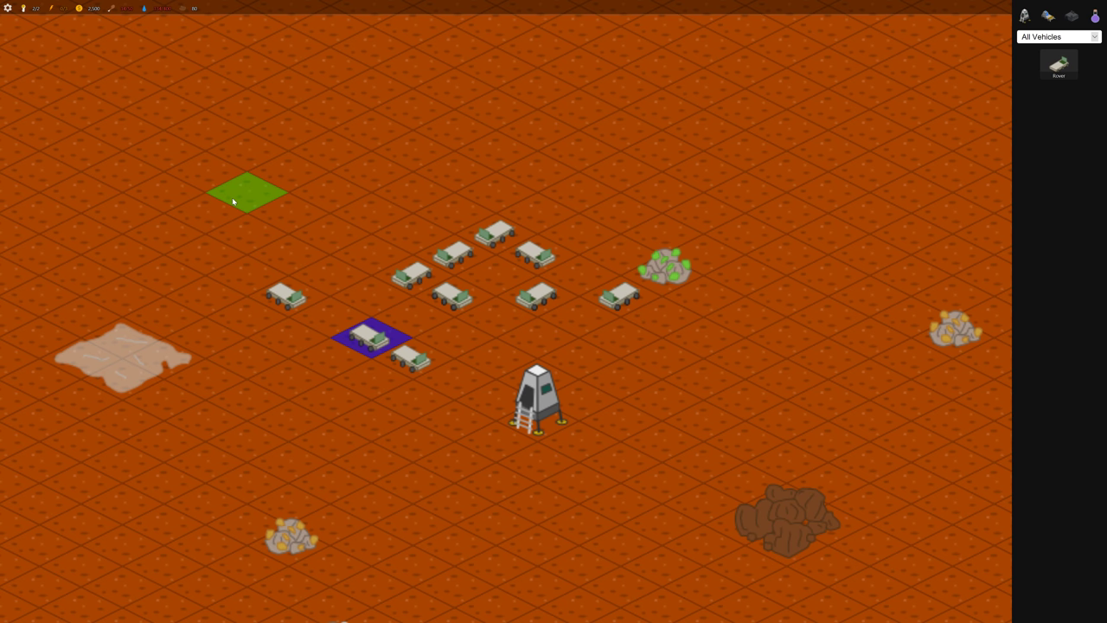
Box-select the nine rovers near the lander and send them to harvest.
mouse_move(582, 348)
mouse_down()
mouse_move(693, 371)
mouse_move(411, 381)
mouse_up()
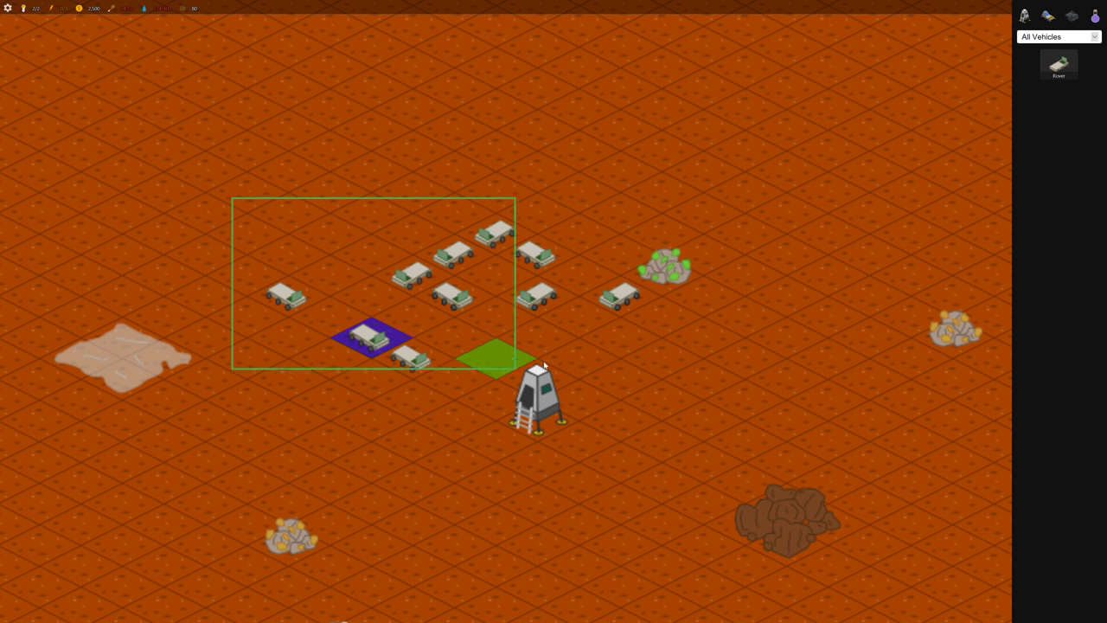
drag(560, 367, 560, 368)
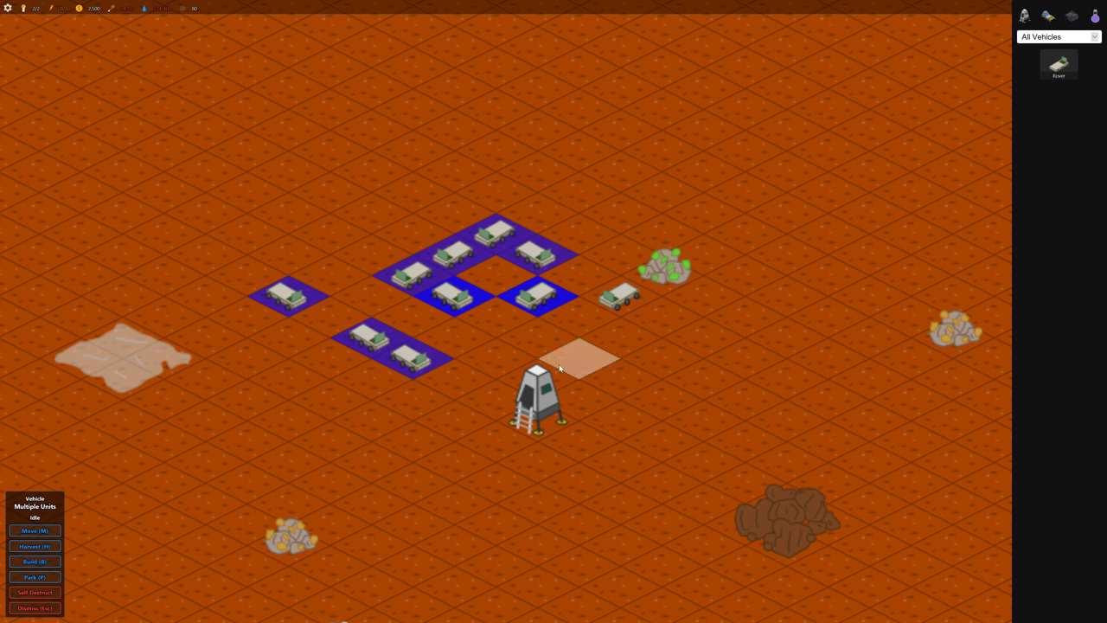
click(45, 548)
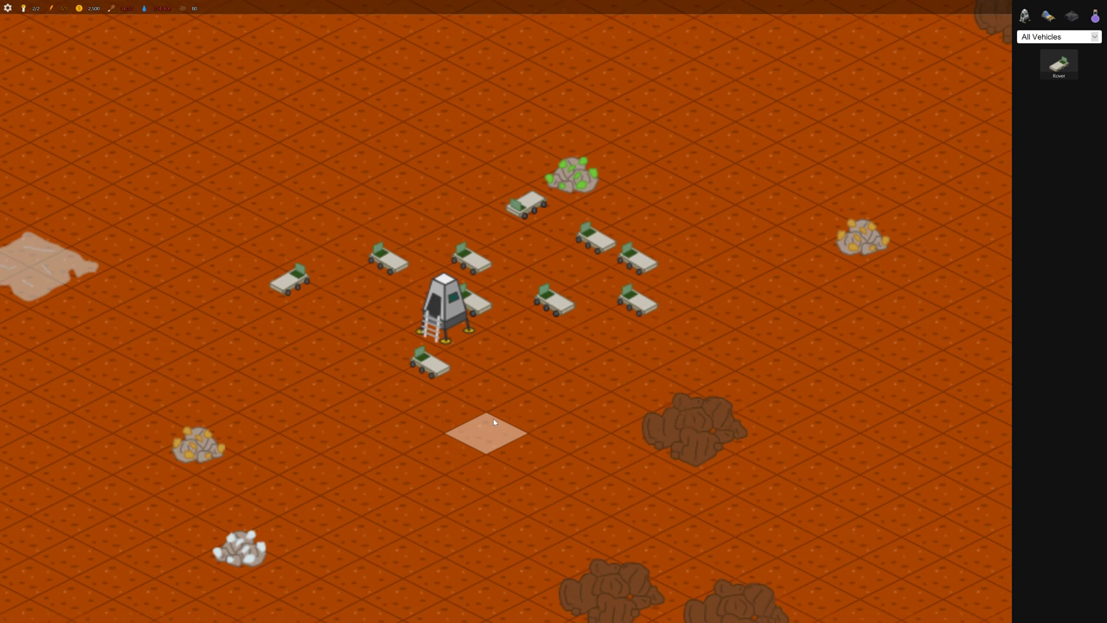
Inspect the lander's information panel and close it.
drag(527, 435, 502, 413)
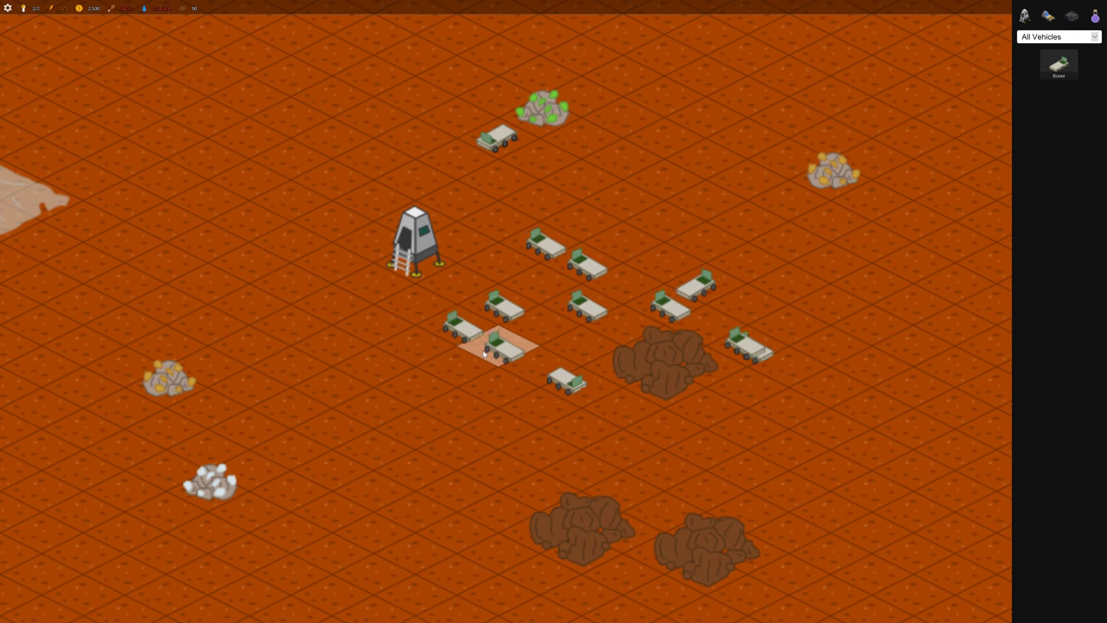
click(415, 251)
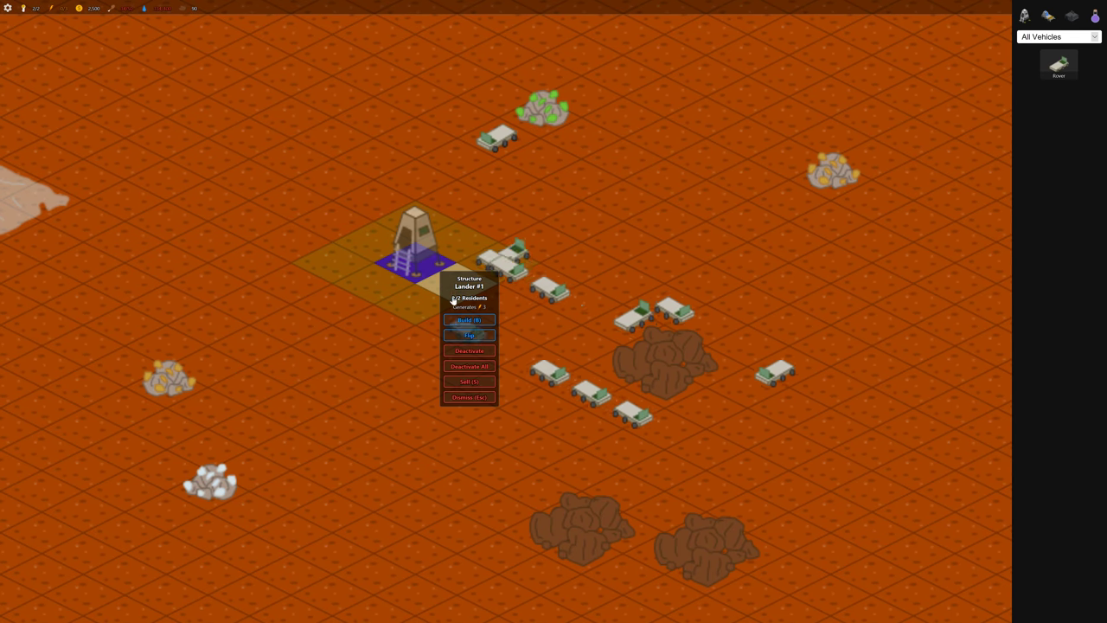
click(465, 397)
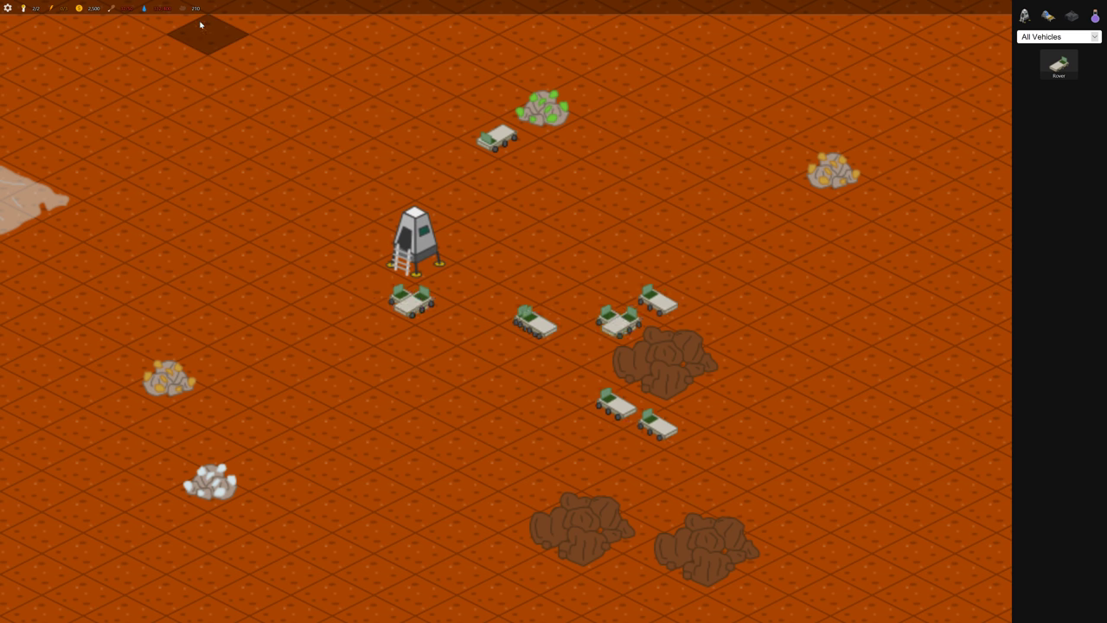
click(662, 385)
click(584, 497)
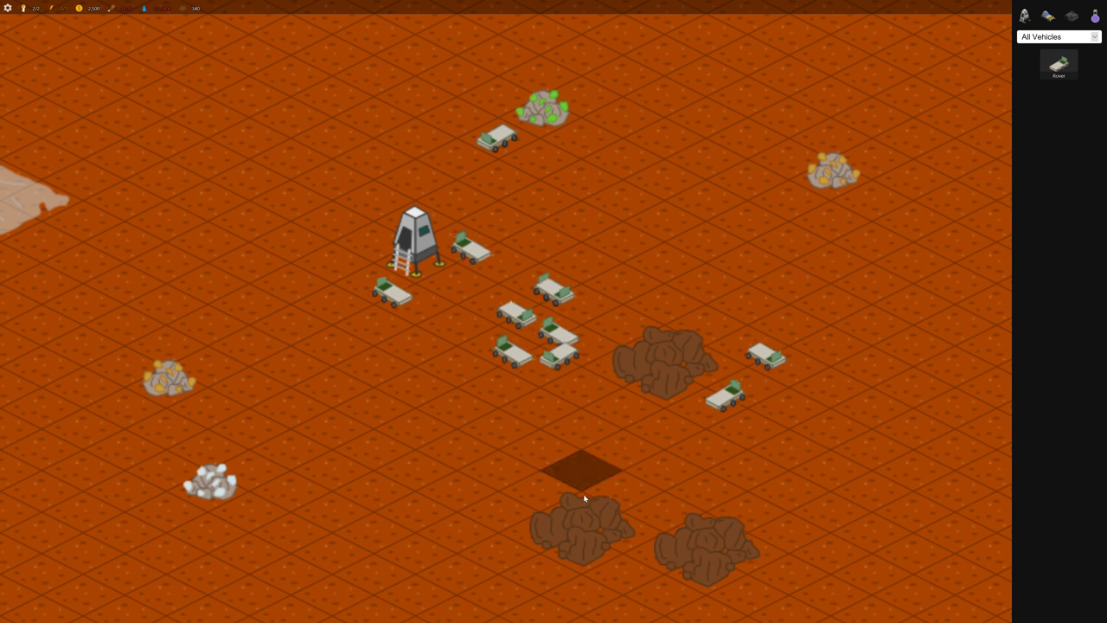
scroll(398, 380, down, 2)
scroll(407, 277, down, 2)
scroll(408, 279, down, 2)
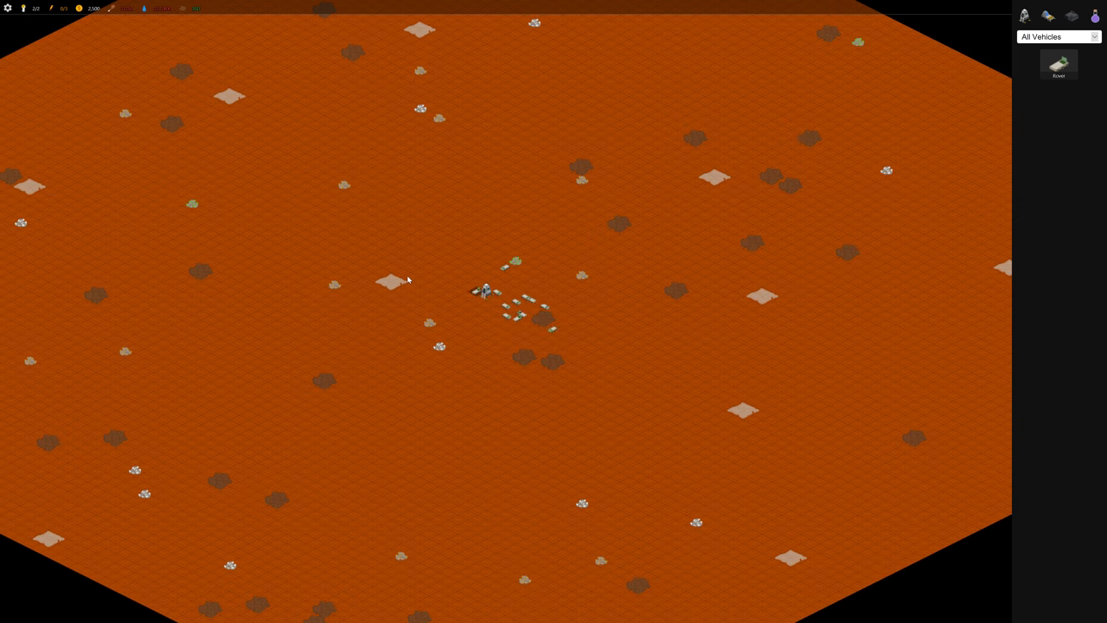
scroll(409, 280, down, 1)
scroll(408, 279, down, 1)
scroll(408, 279, down, 1)
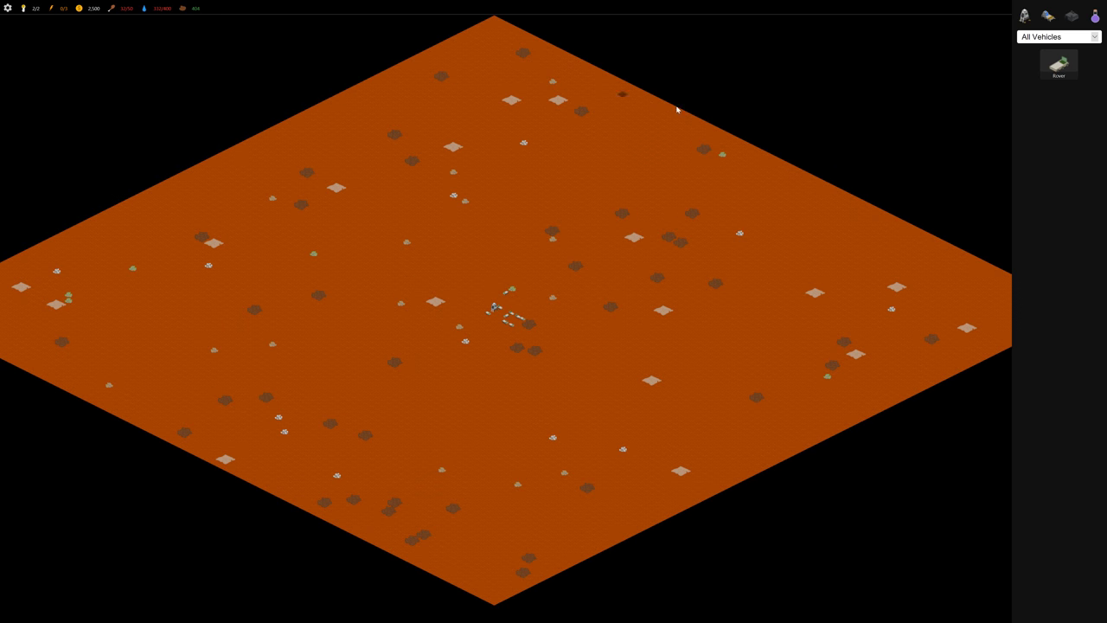
scroll(467, 356, up, 3)
scroll(467, 356, up, 2)
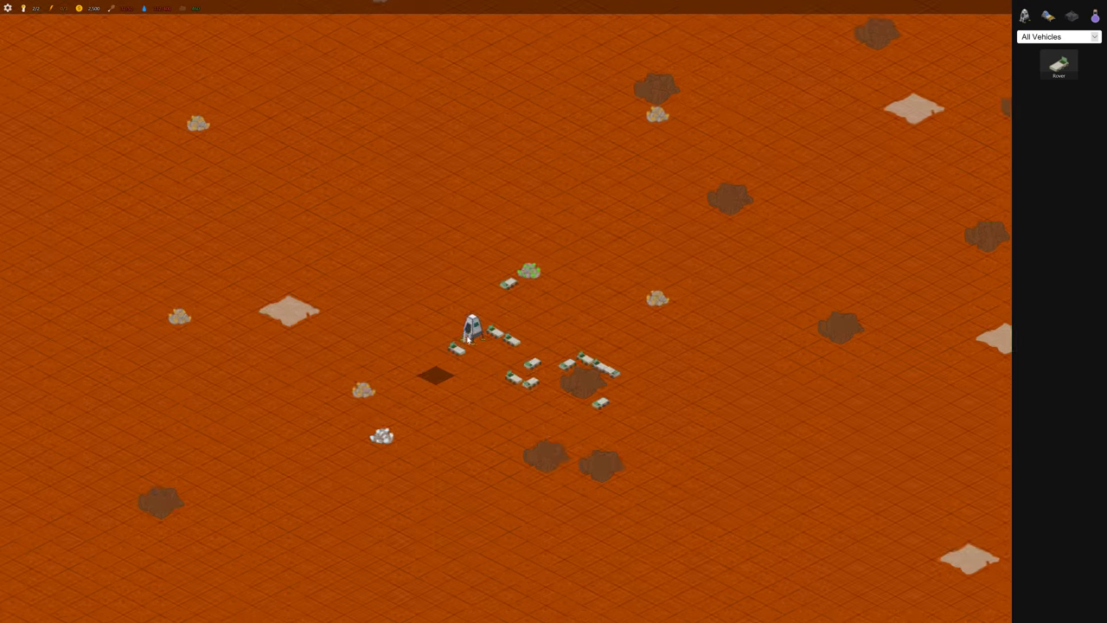
scroll(467, 357, up, 2)
scroll(467, 424, up, 1)
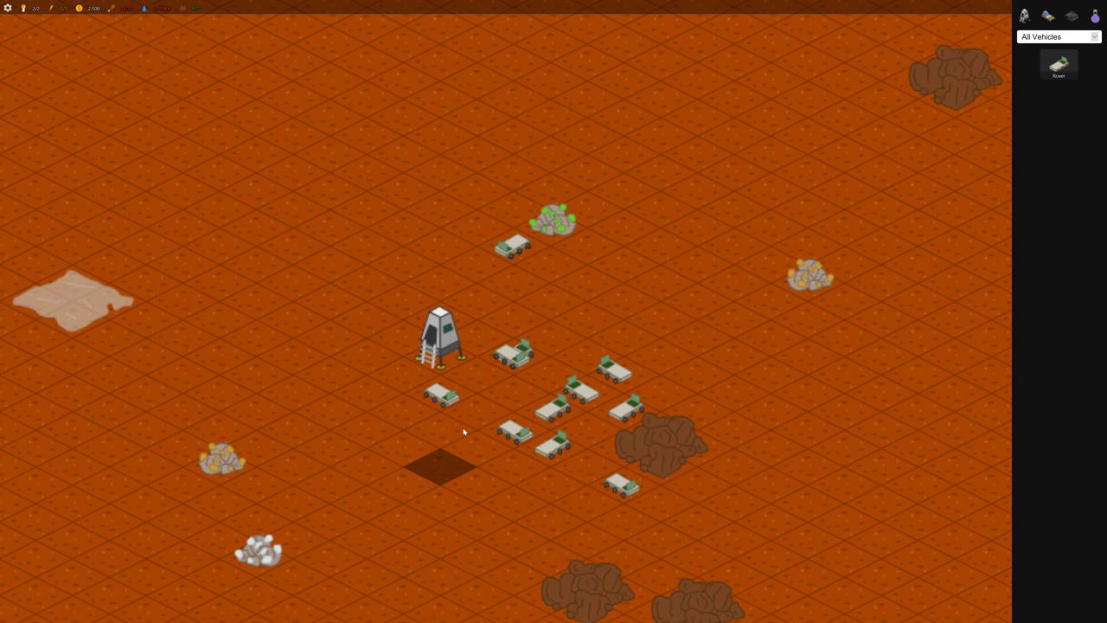
scroll(484, 407, up, 1)
drag(552, 343, 660, 355)
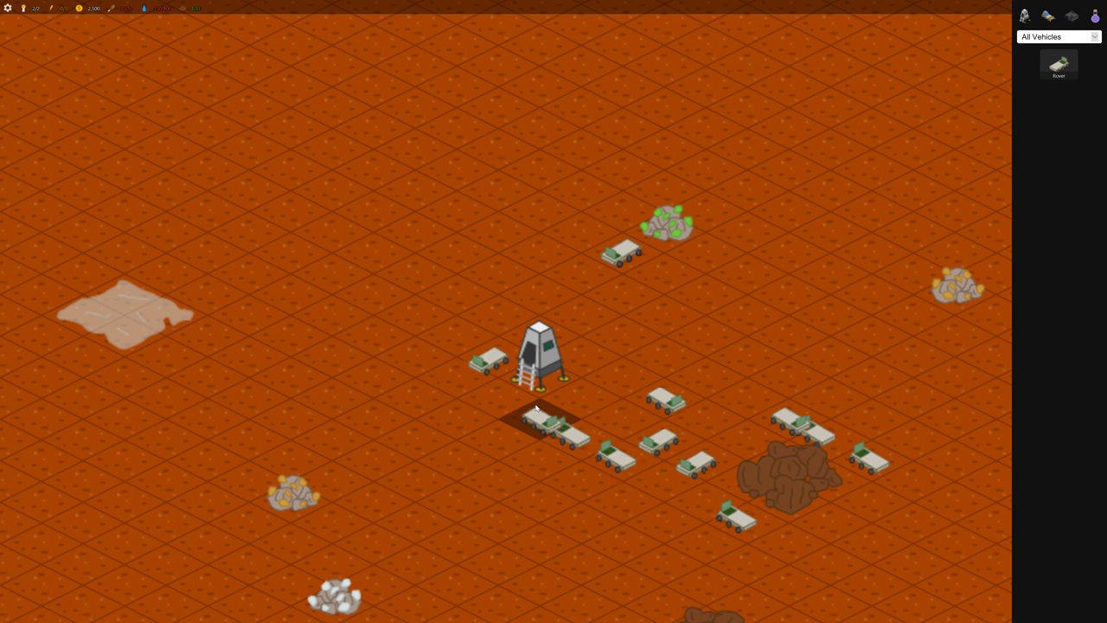
Build a new rover from the lander's Build menu.
click(542, 373)
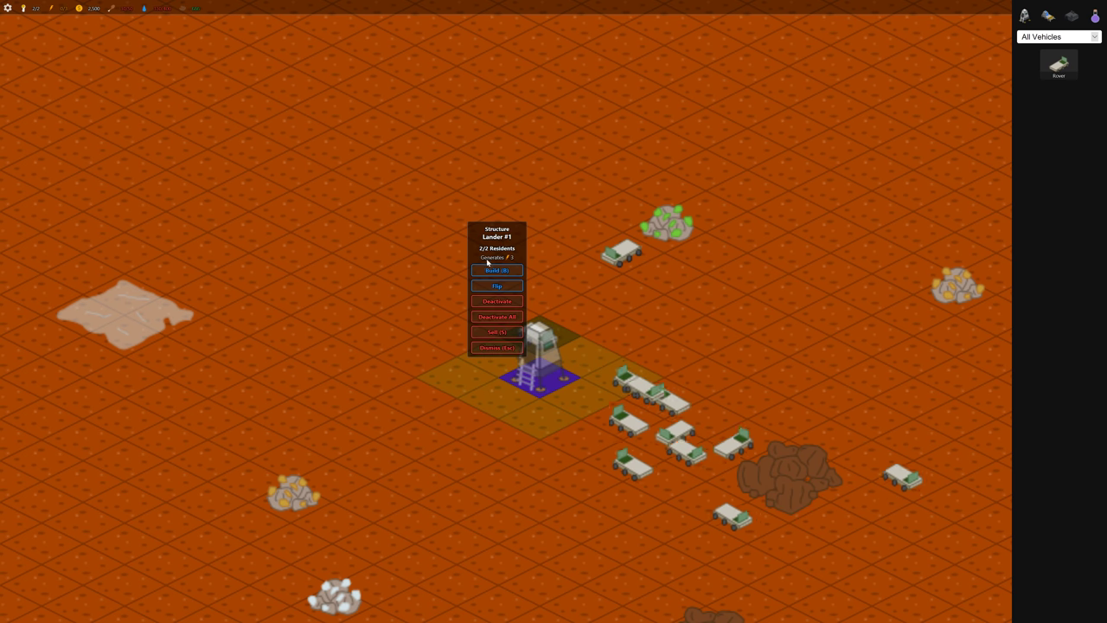
click(490, 269)
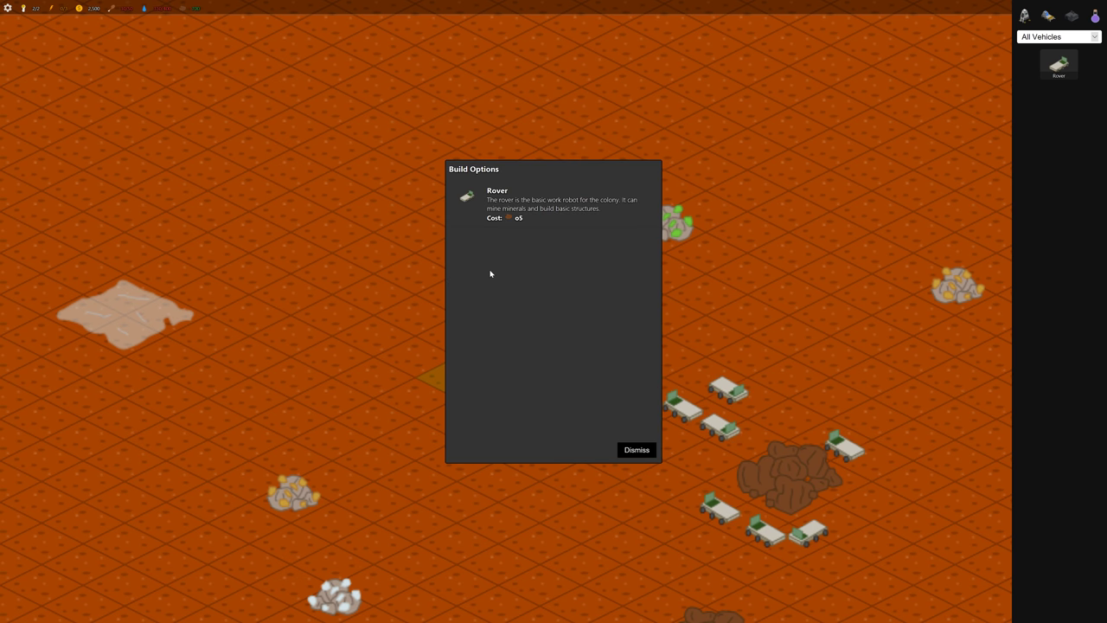
click(487, 205)
click(541, 344)
Park the newly built rover on a spot near the green ore rock.
click(543, 345)
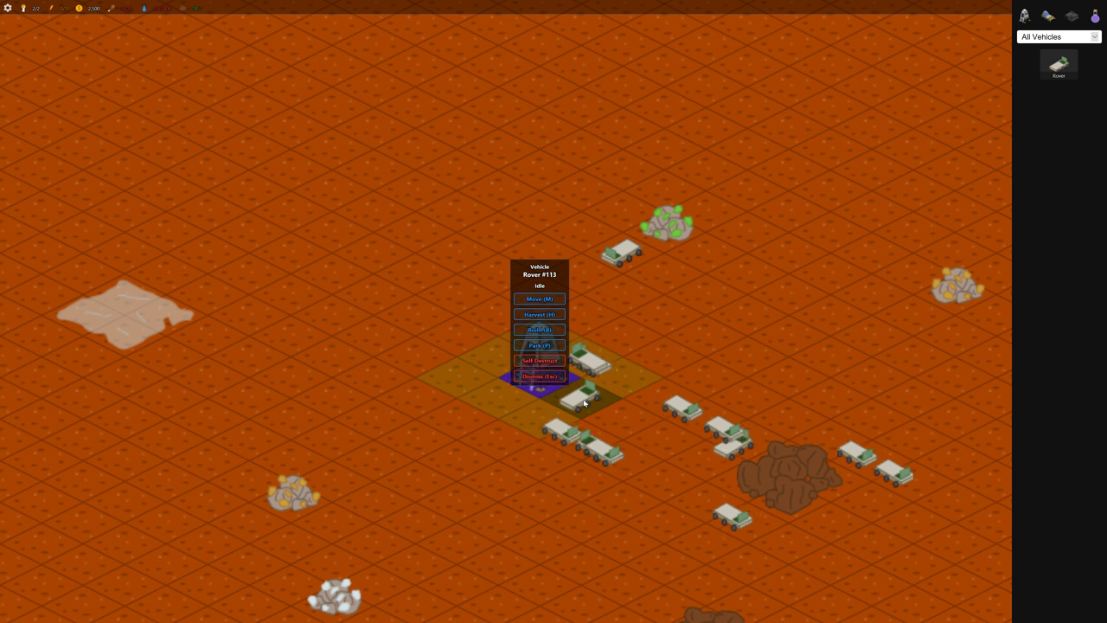
click(540, 345)
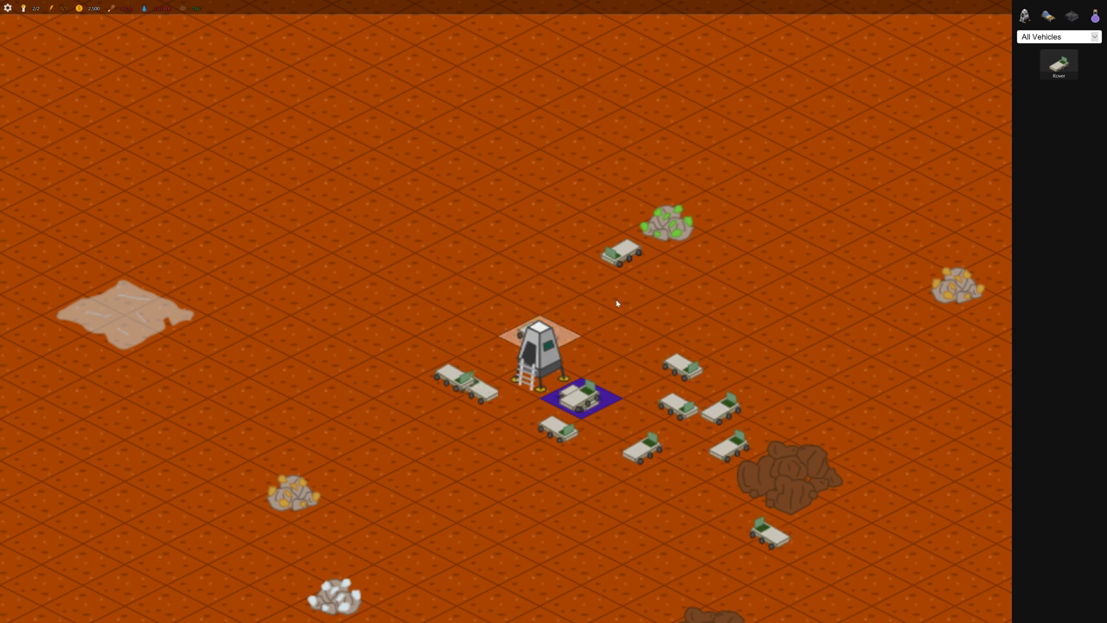
click(666, 274)
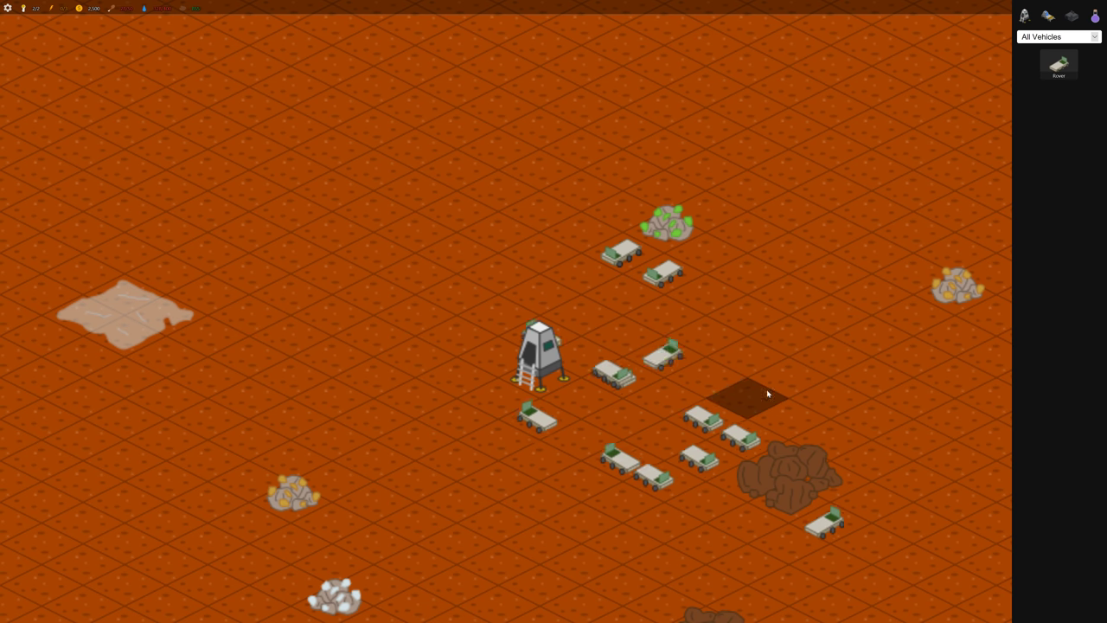
Build another rover from the lander's Build menu.
click(550, 370)
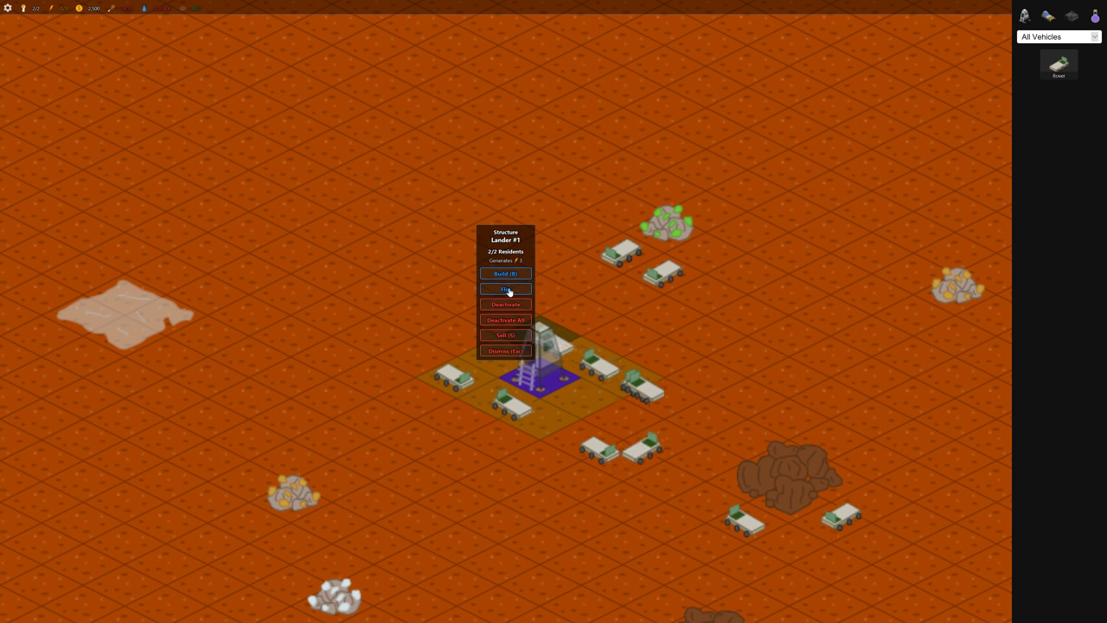
click(507, 272)
click(527, 223)
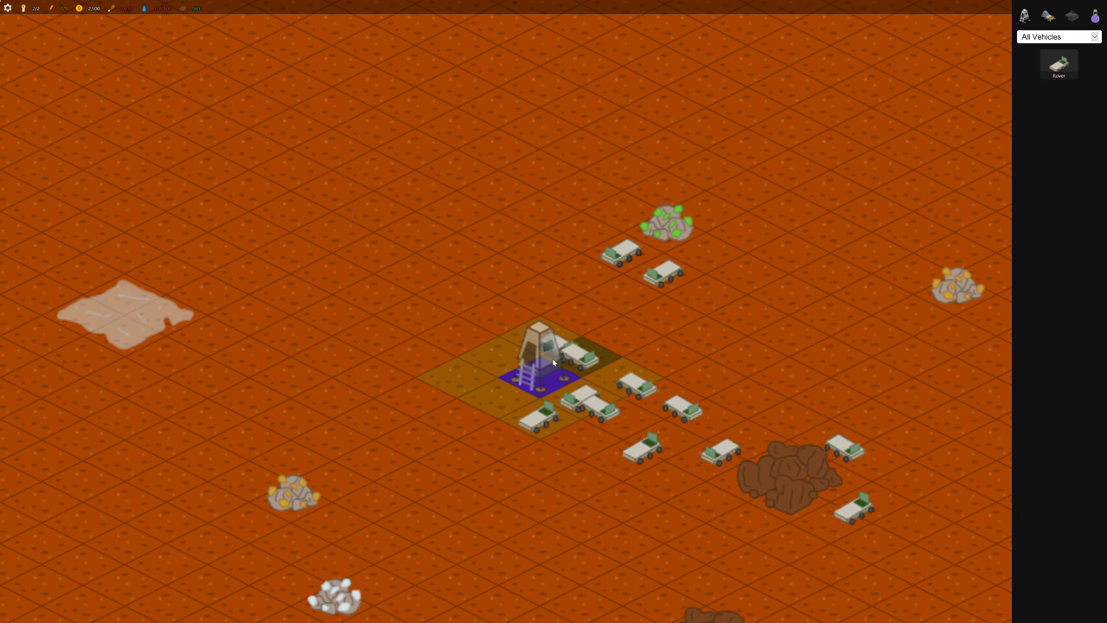
Park new Rover #114 beside the green ore rock, then select every rover with Ctrl+A.
click(545, 419)
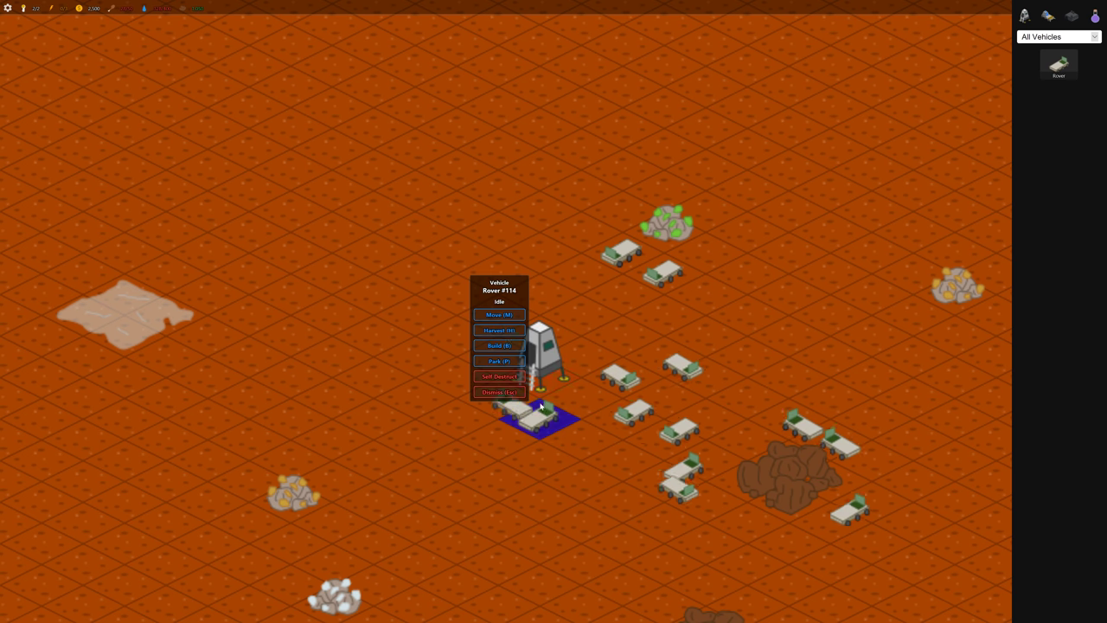
click(683, 290)
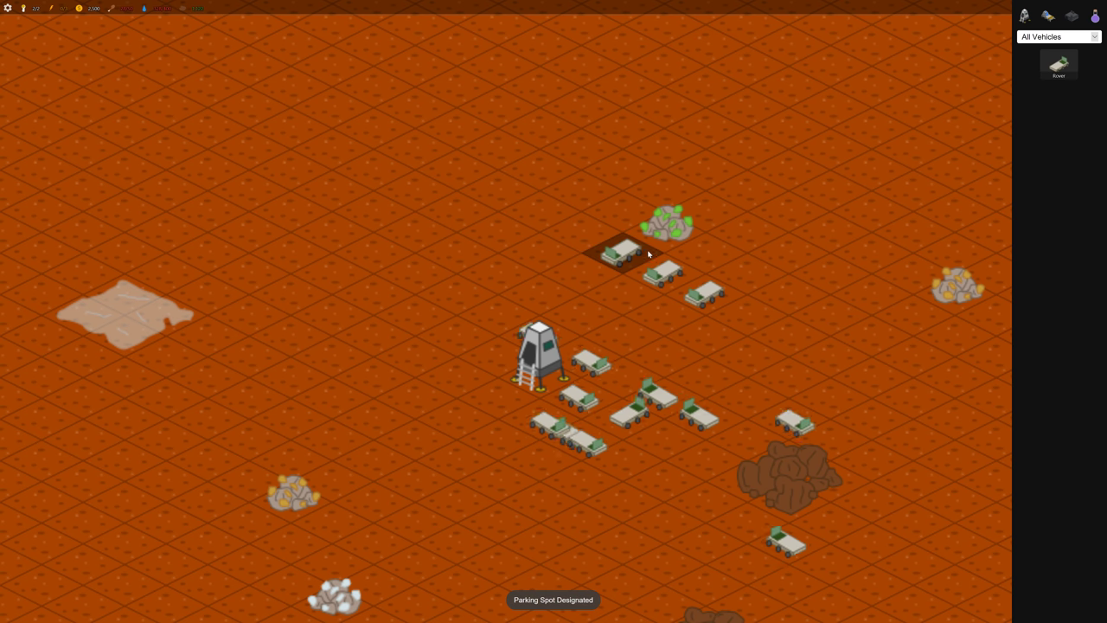
mouse_move(502, 252)
mouse_down()
mouse_move(513, 273)
mouse_move(462, 240)
mouse_up()
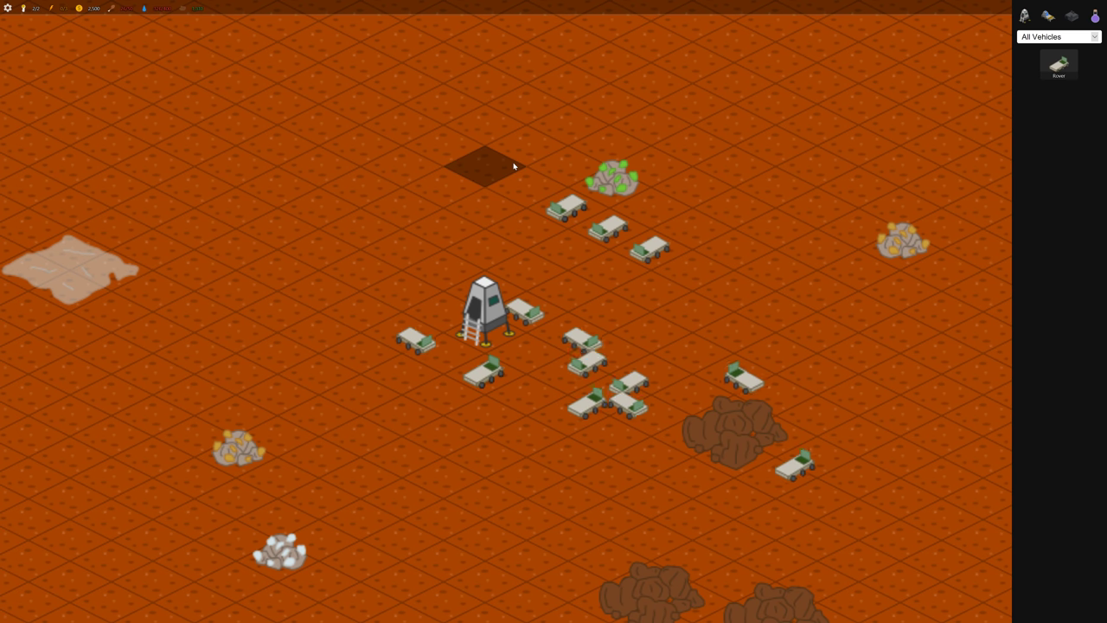
key(ctrl+a)
Select Rover #102, then switch to Rover #114's command menu.
click(571, 214)
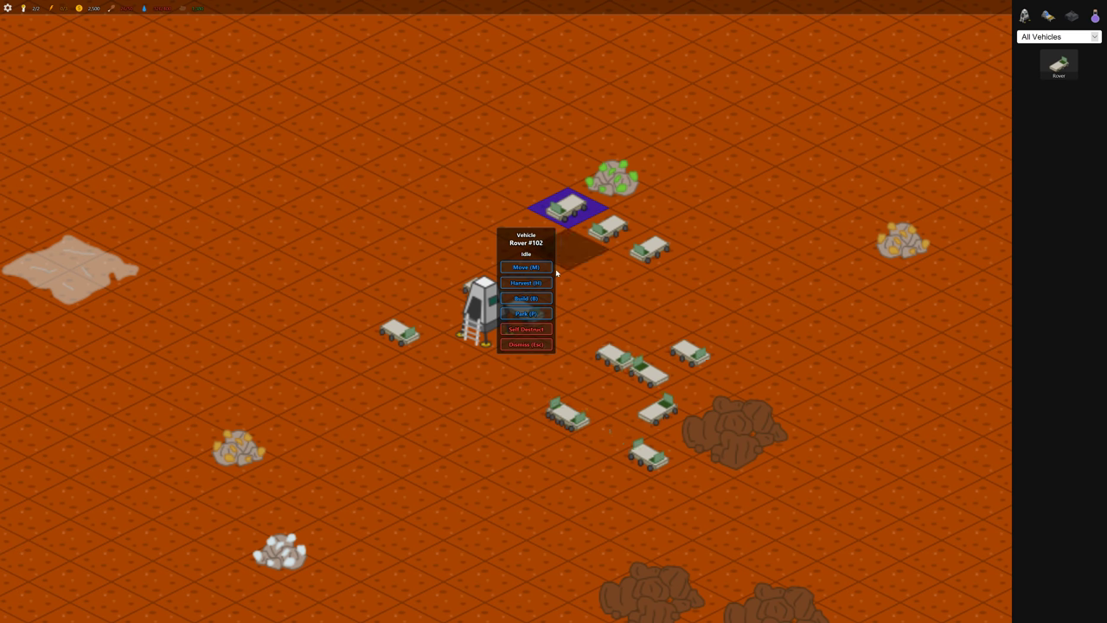
click(649, 251)
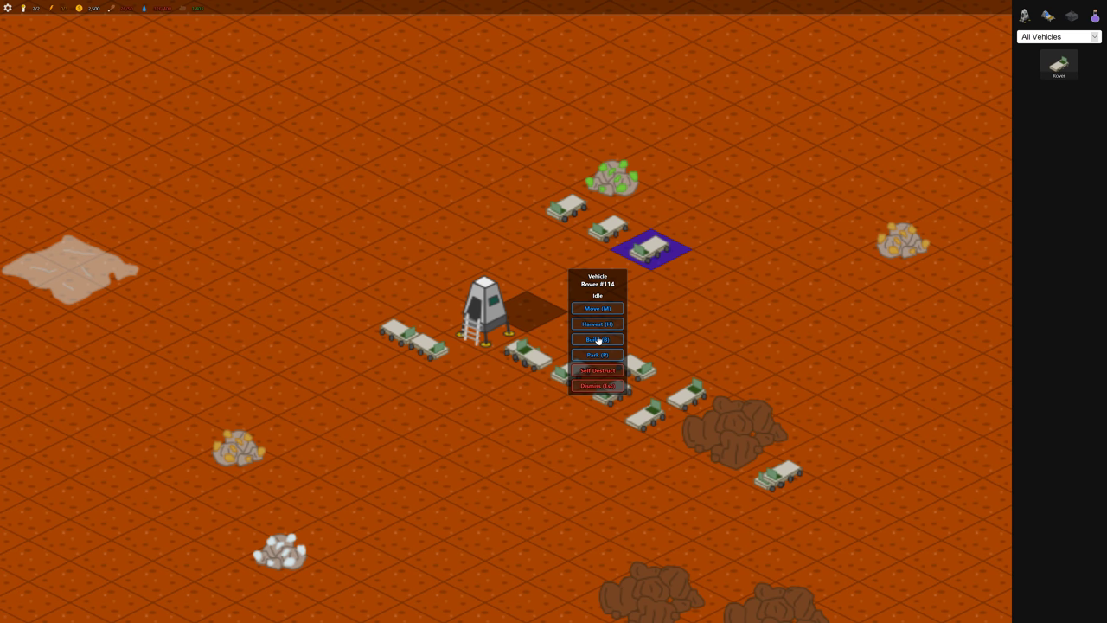
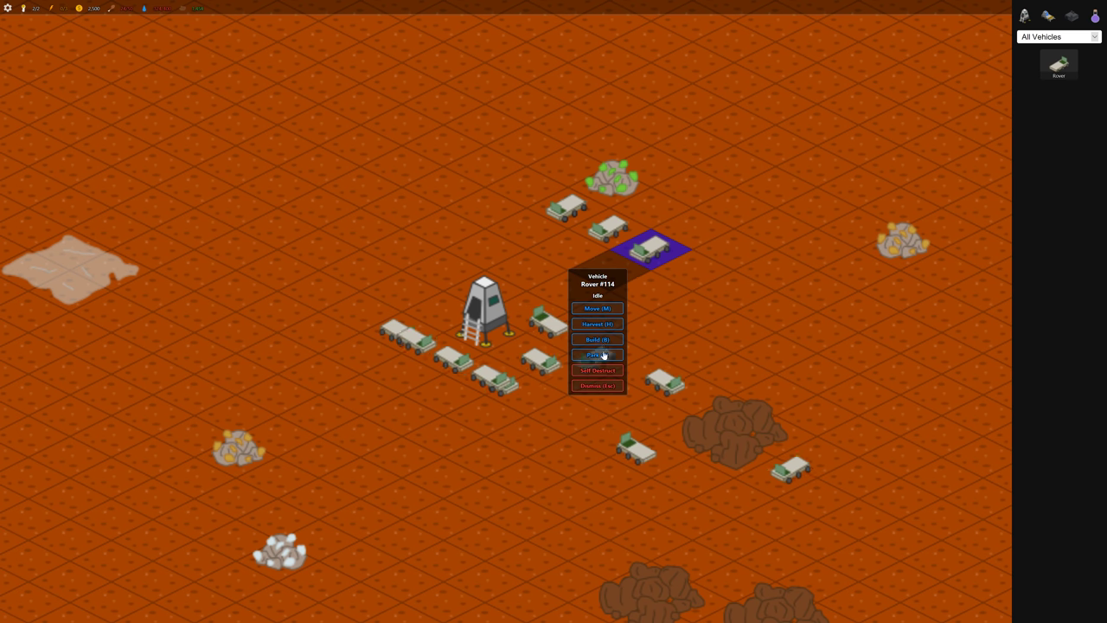
Order the rover to build a diagonal row of seven small solar panels north of the lander.
click(596, 339)
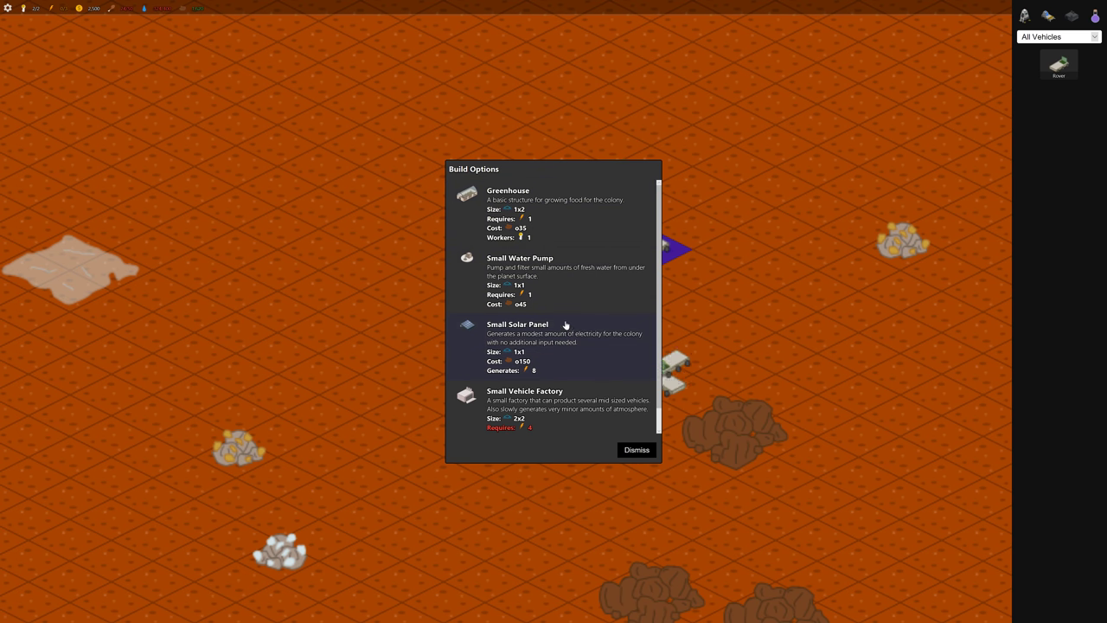
scroll(575, 326, down, 1)
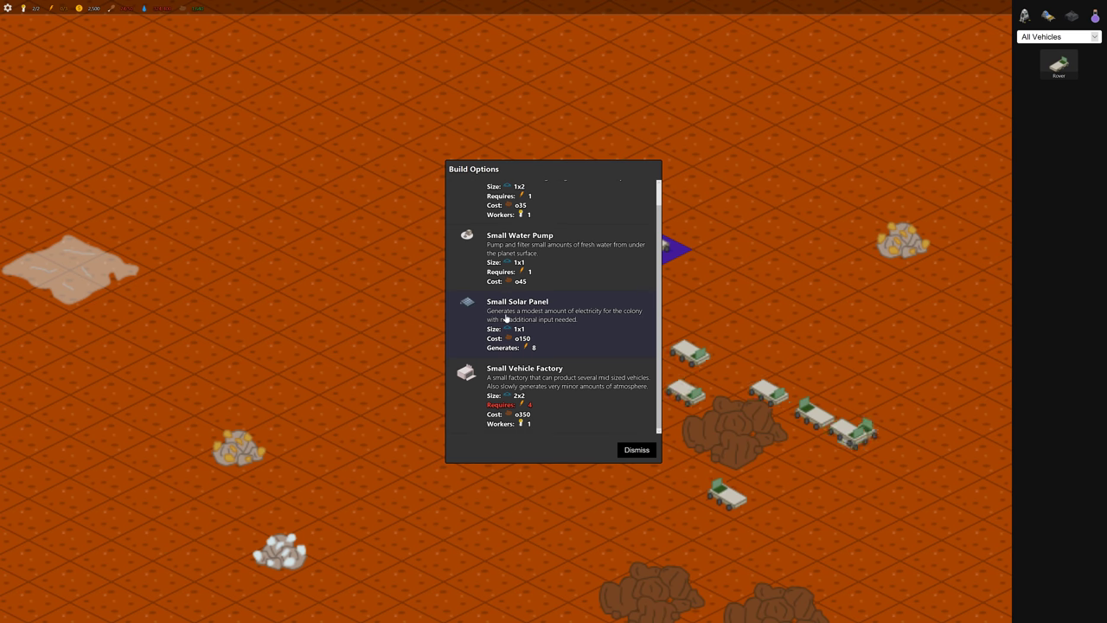
click(505, 317)
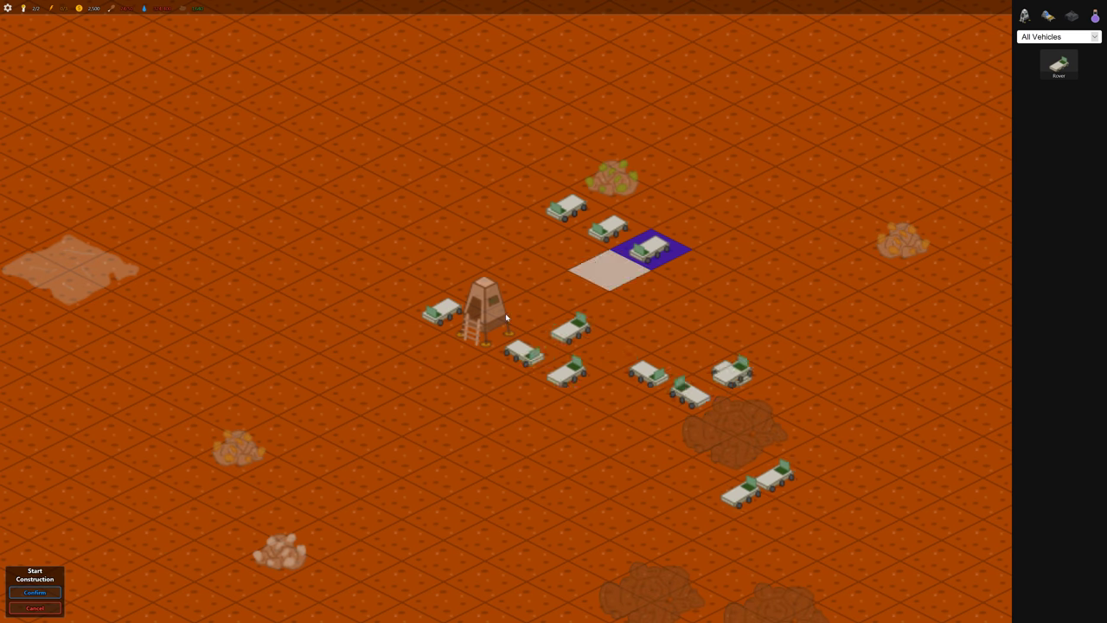
click(340, 212)
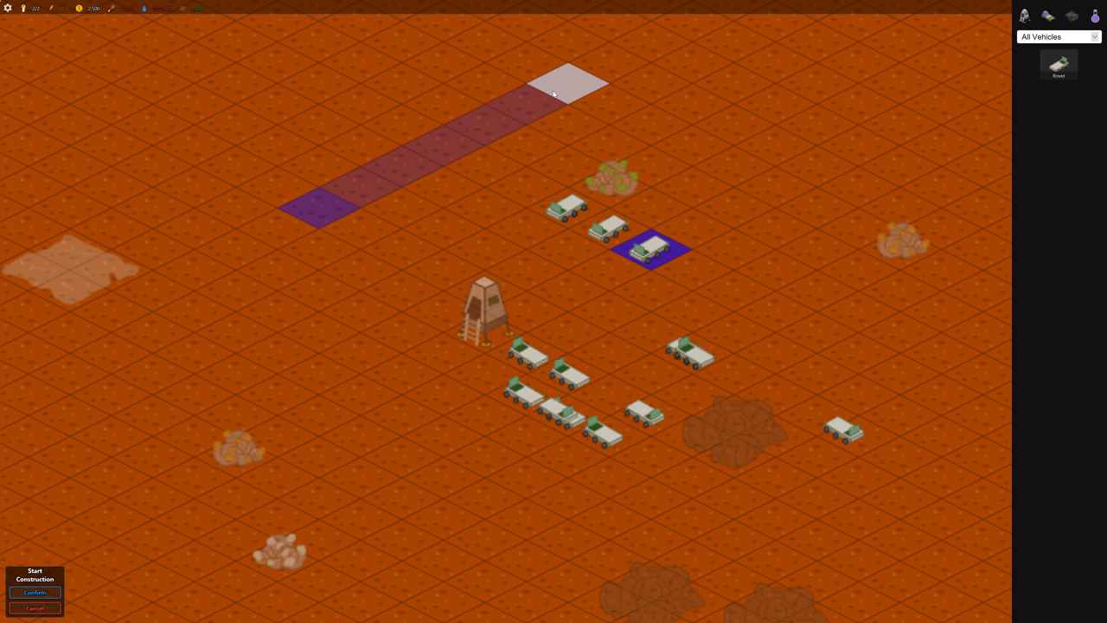
click(513, 107)
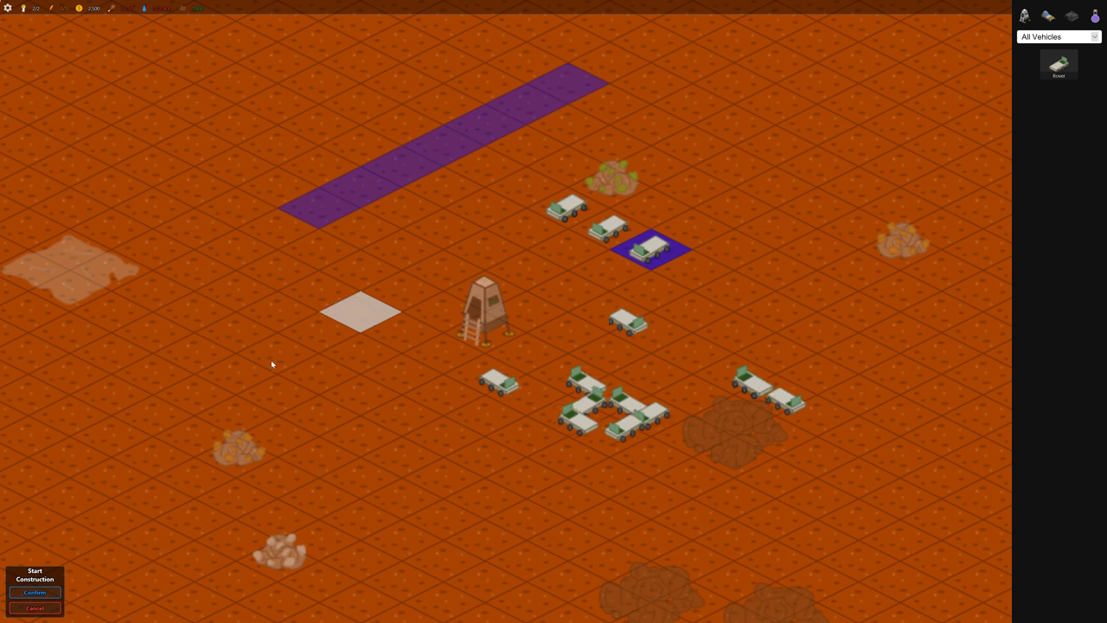
click(53, 596)
Inspect a solar panel under construction, dismiss it, and select the lander.
click(441, 143)
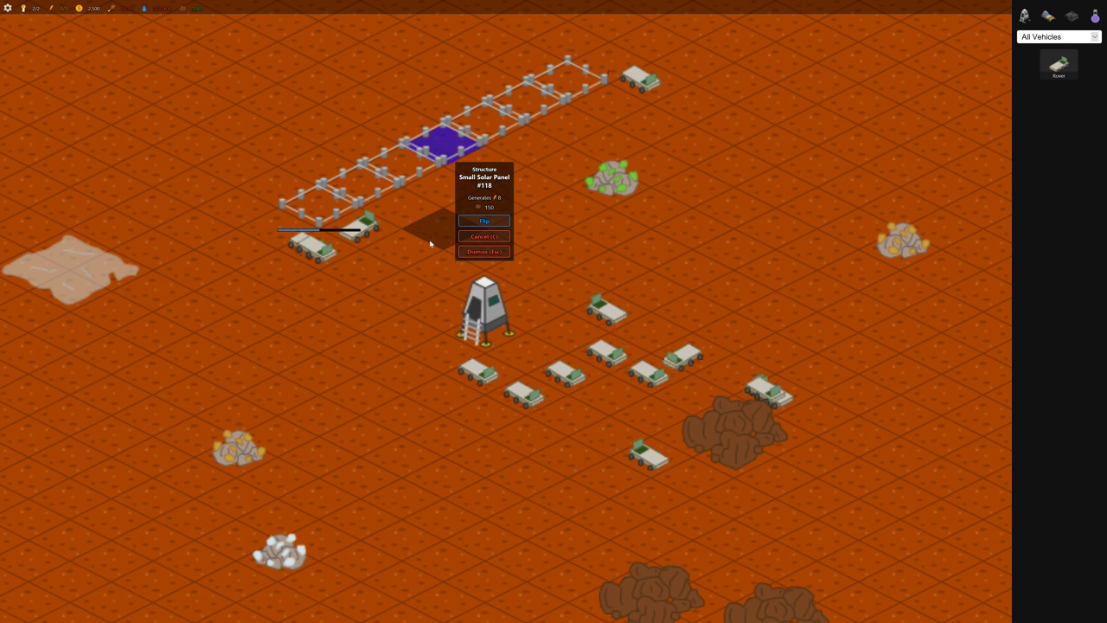
key(Escape)
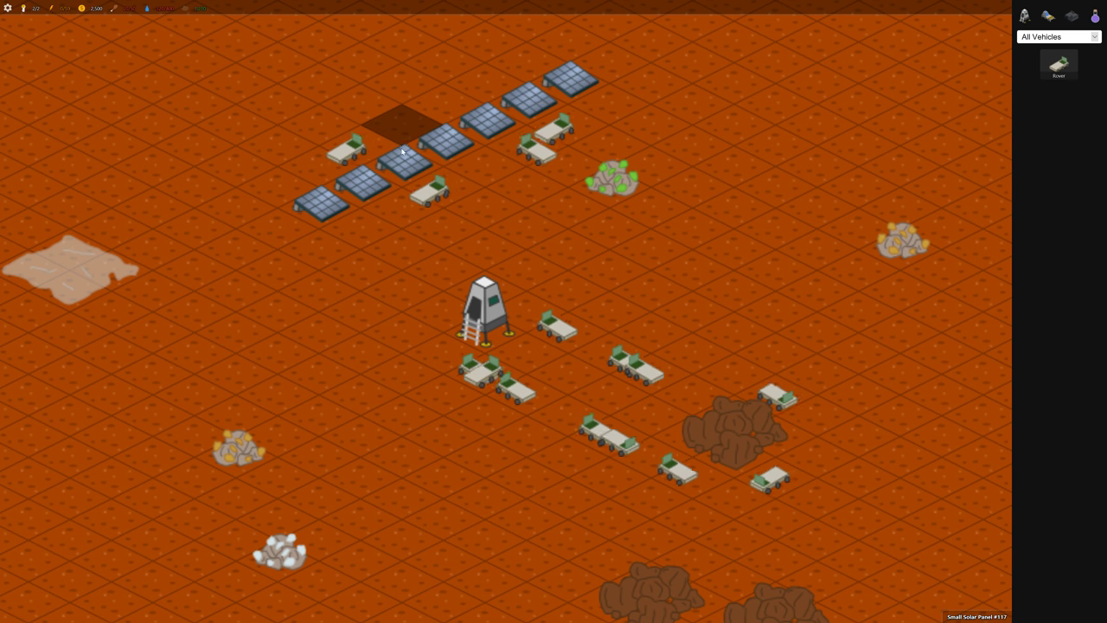
click(485, 329)
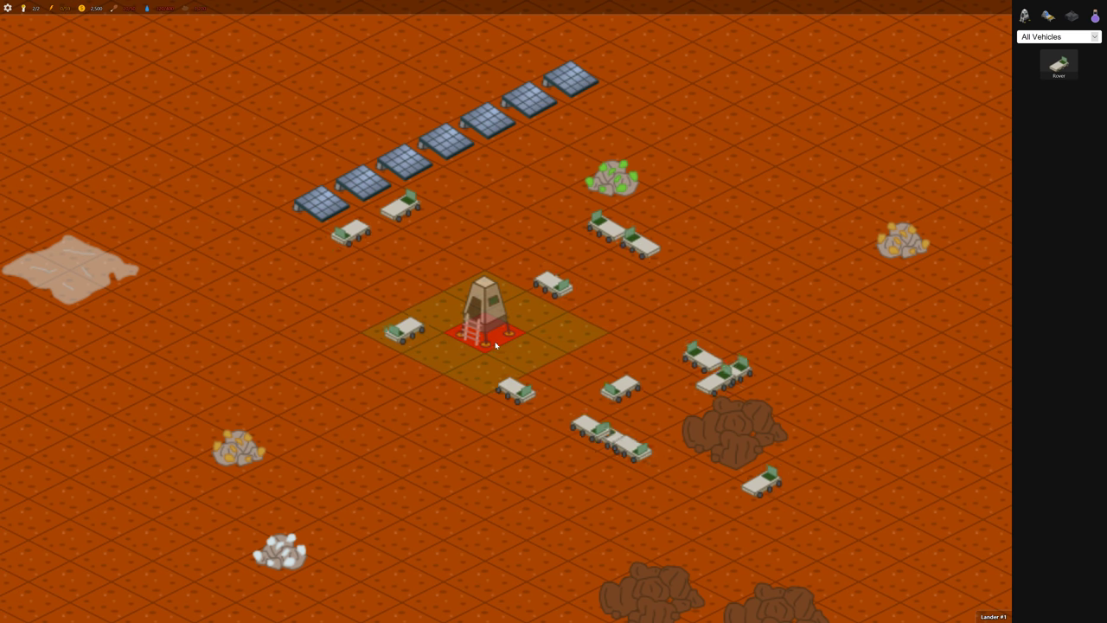
Have an idle rover build a greenhouse on the 1x2 site west of the lander.
click(649, 253)
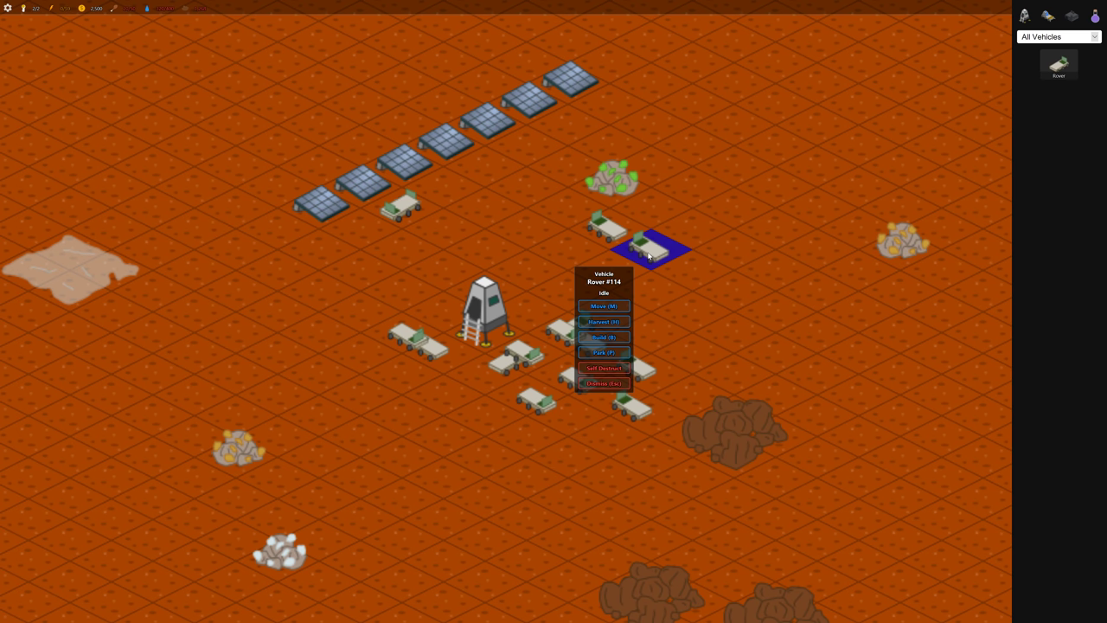
click(612, 338)
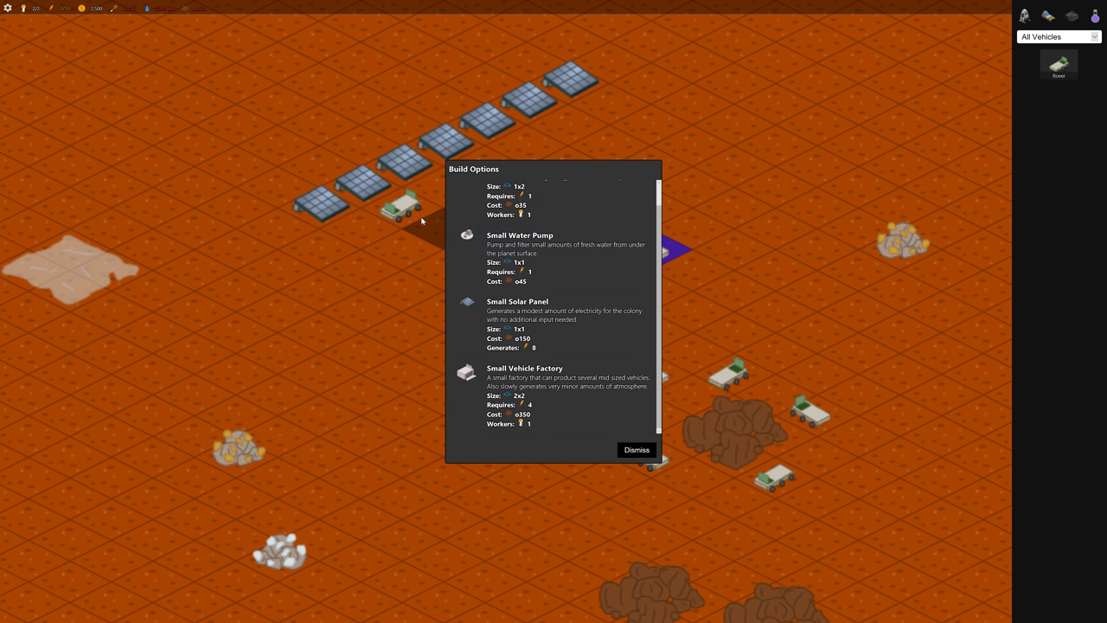
scroll(553, 254, up, 1)
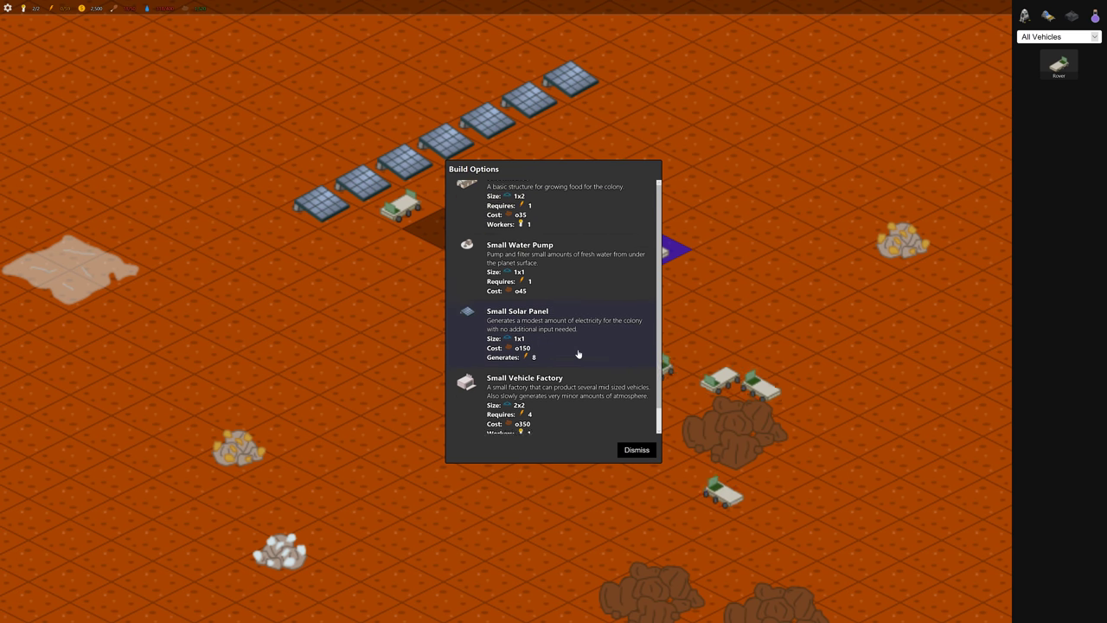
scroll(577, 354, down, 1)
scroll(577, 355, up, 1)
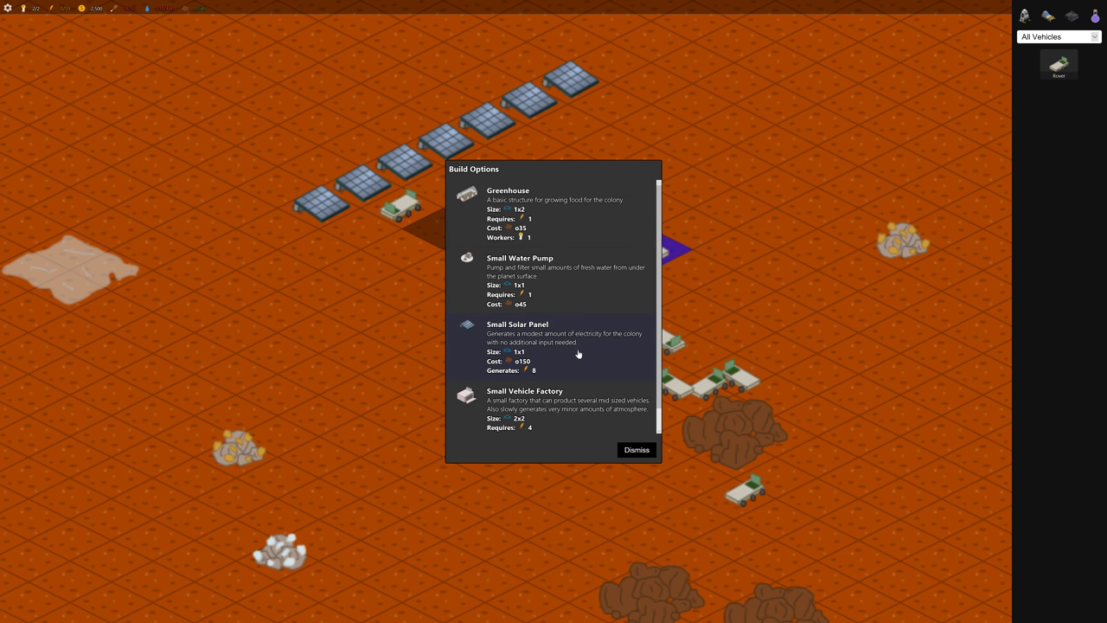
click(519, 204)
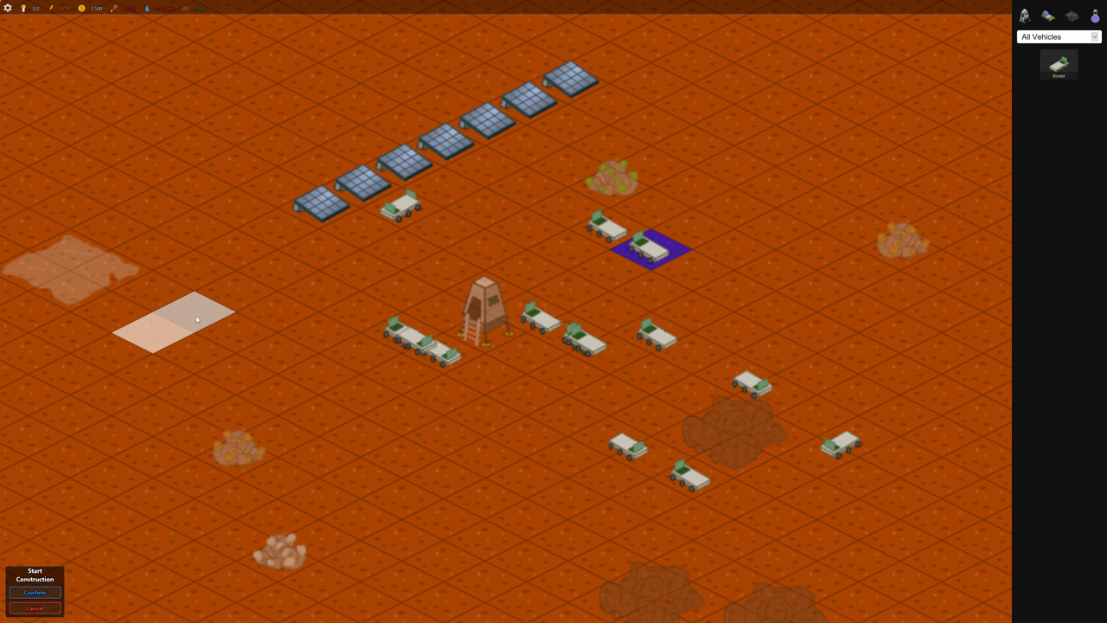
click(195, 320)
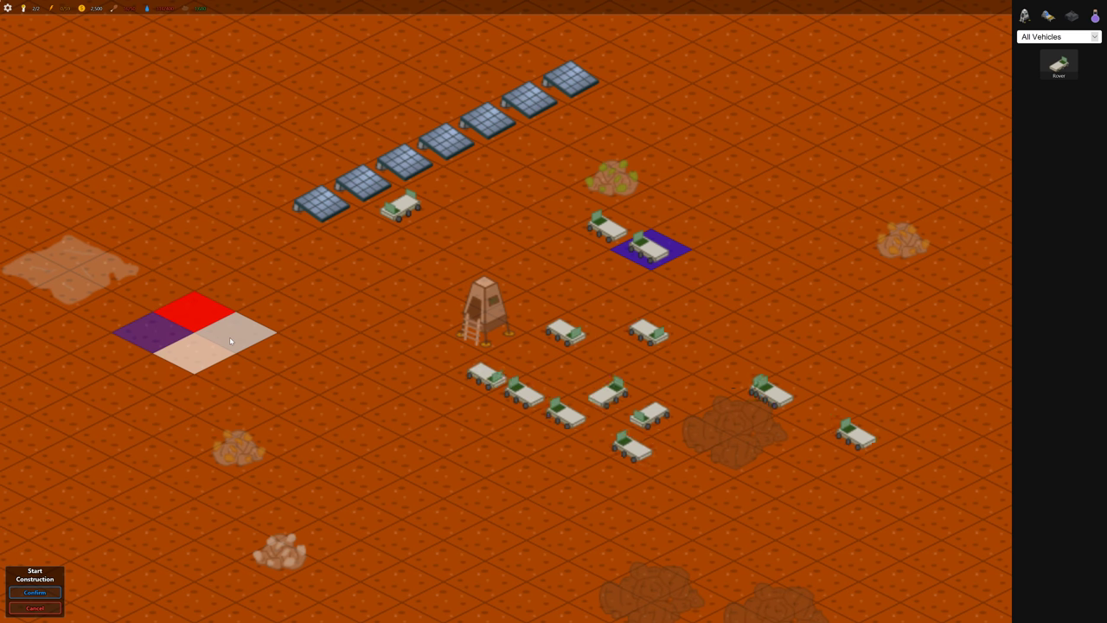
click(35, 593)
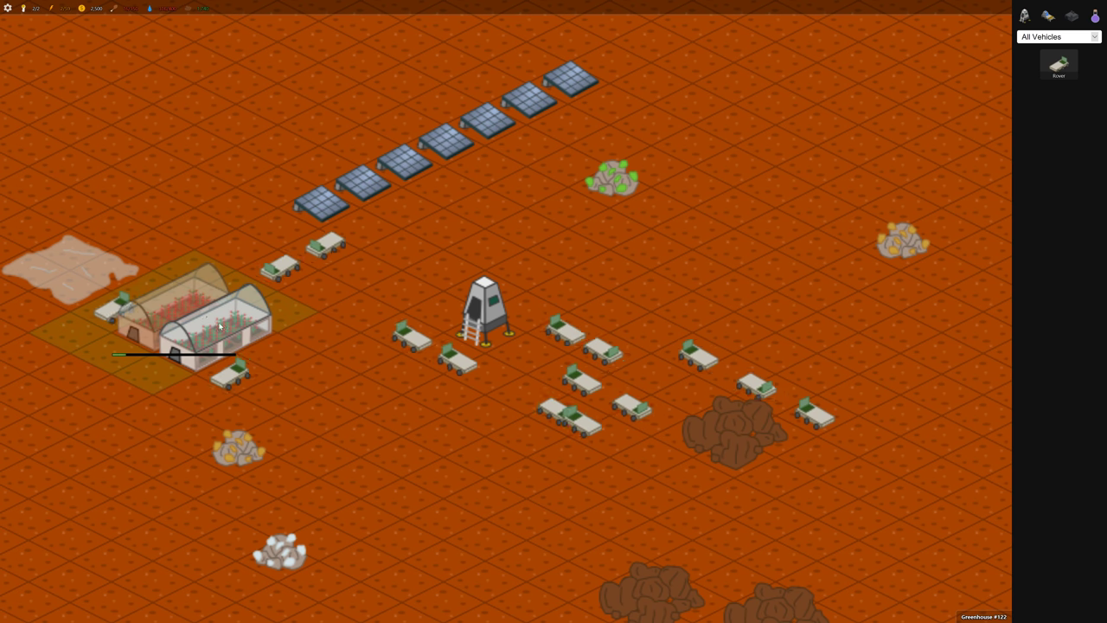
Check the greenhouse's construction progress and options, then dismiss its panels.
click(221, 345)
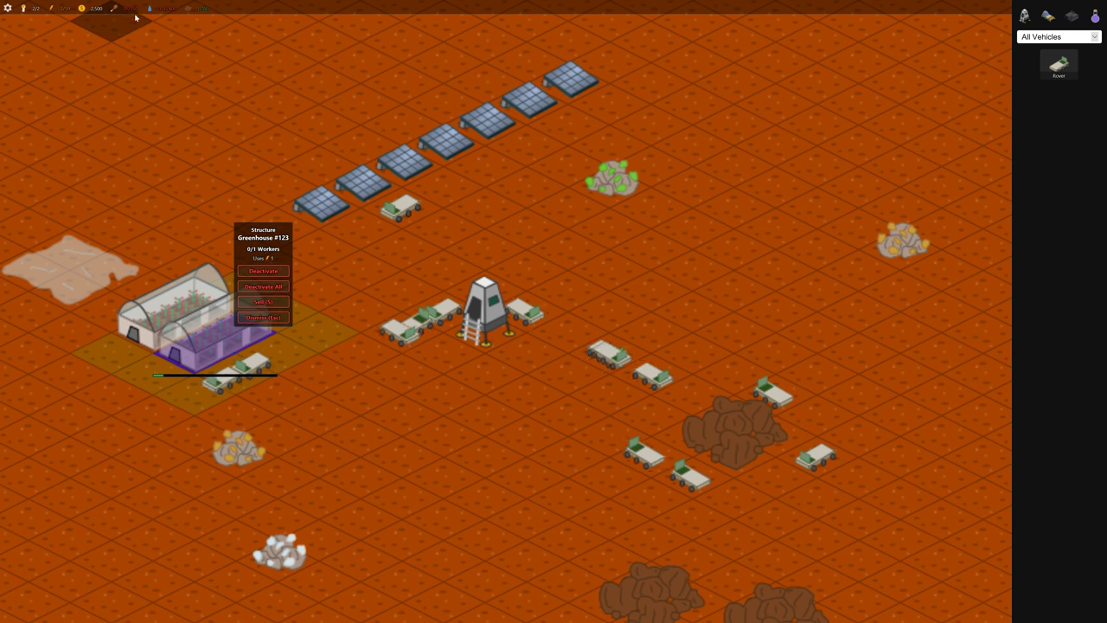
click(263, 318)
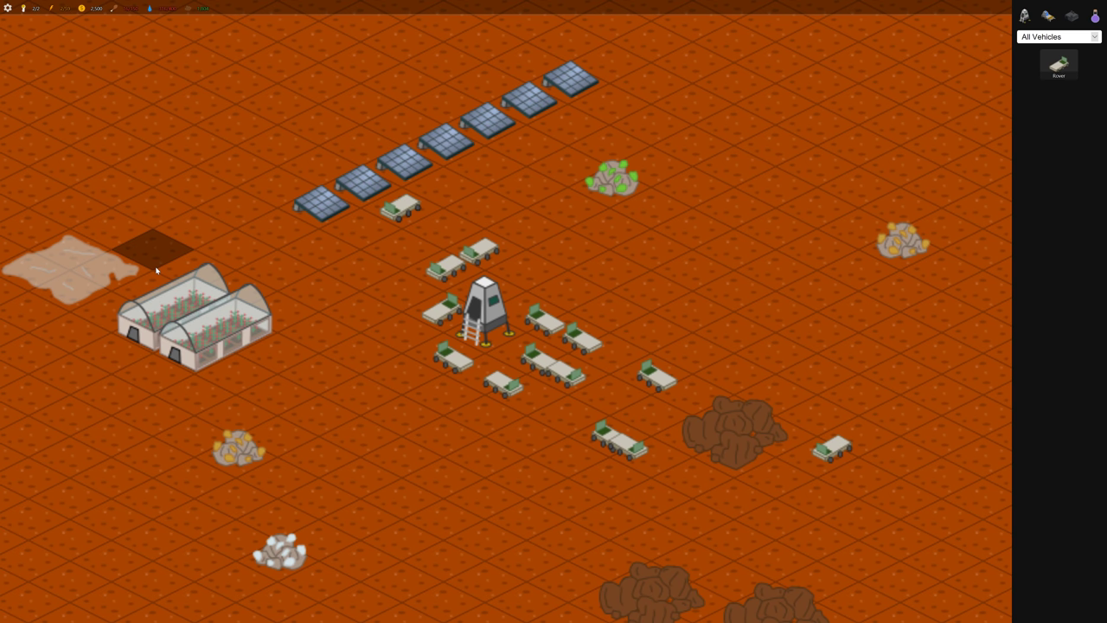
click(192, 346)
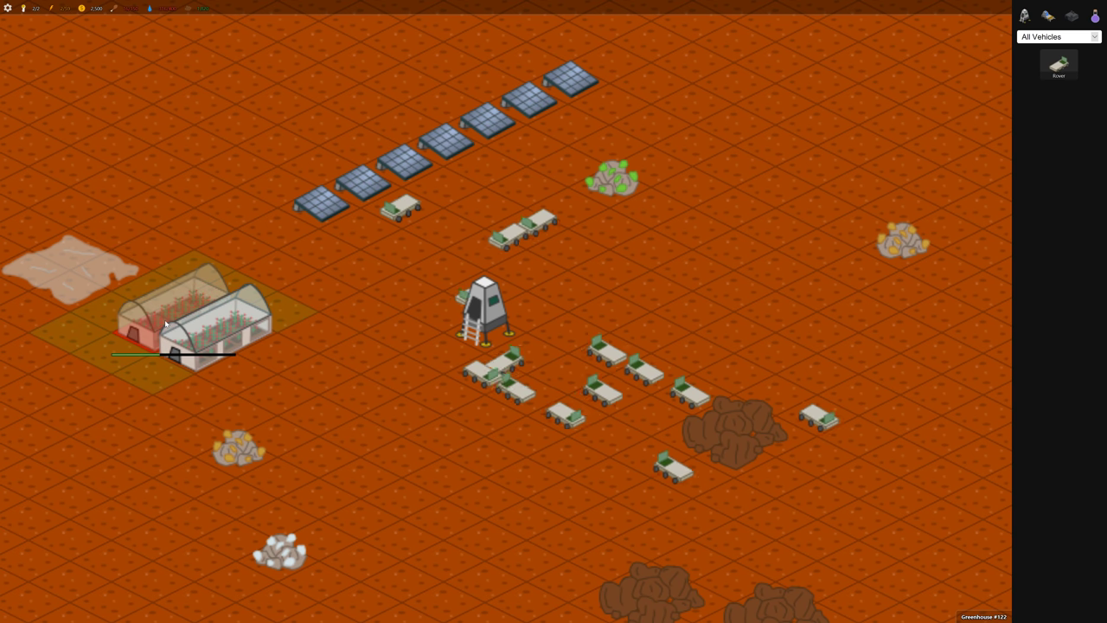
click(183, 363)
click(204, 373)
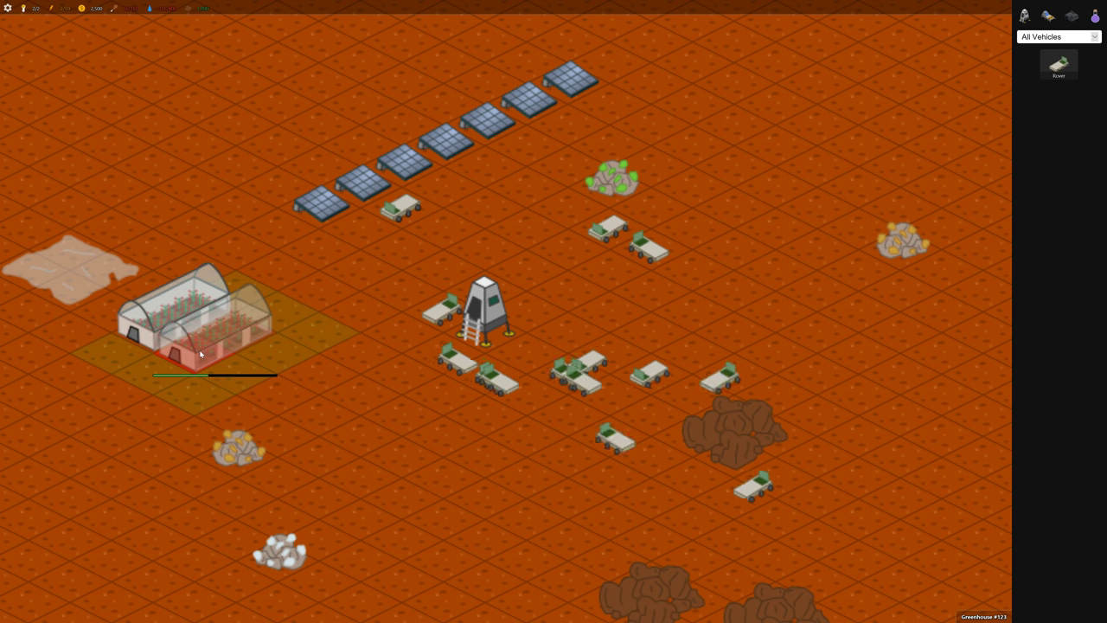
right_click(201, 353)
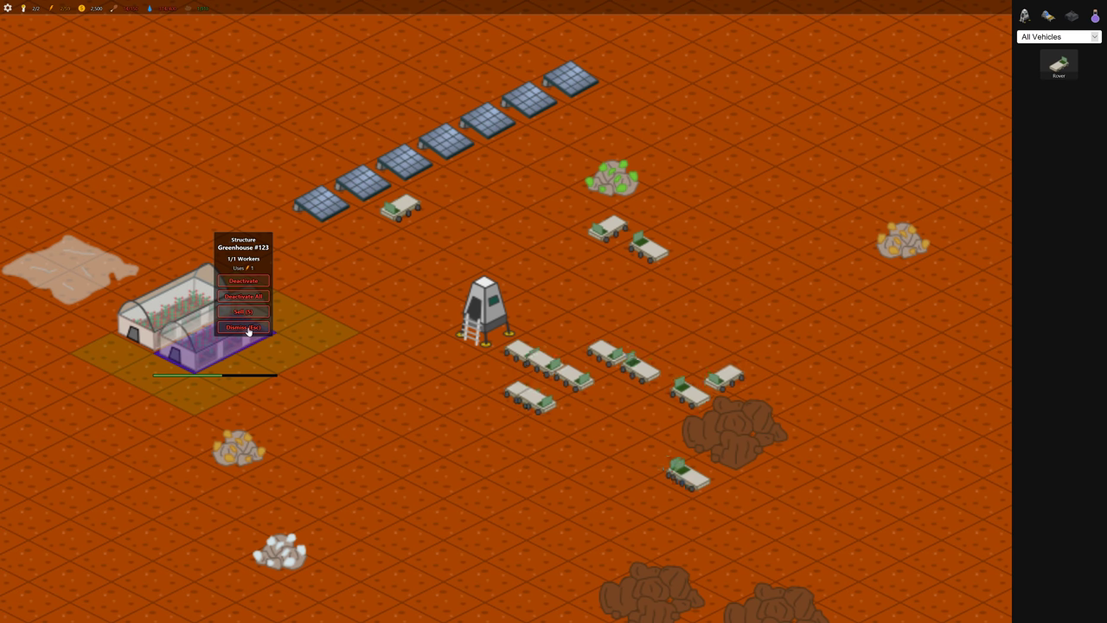
click(245, 328)
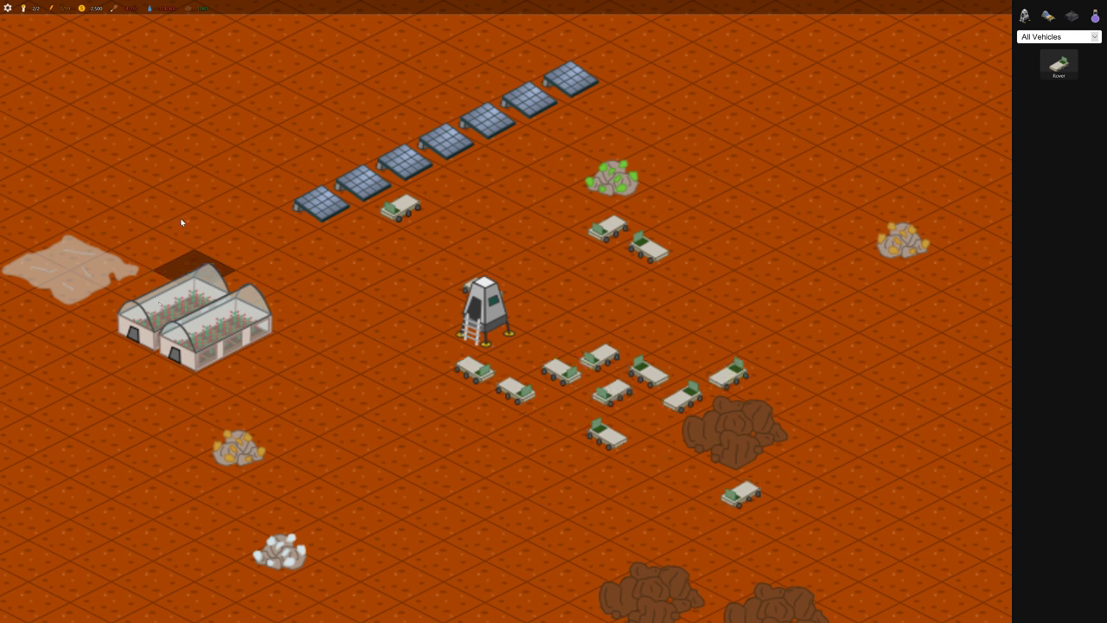
click(8, 10)
click(42, 219)
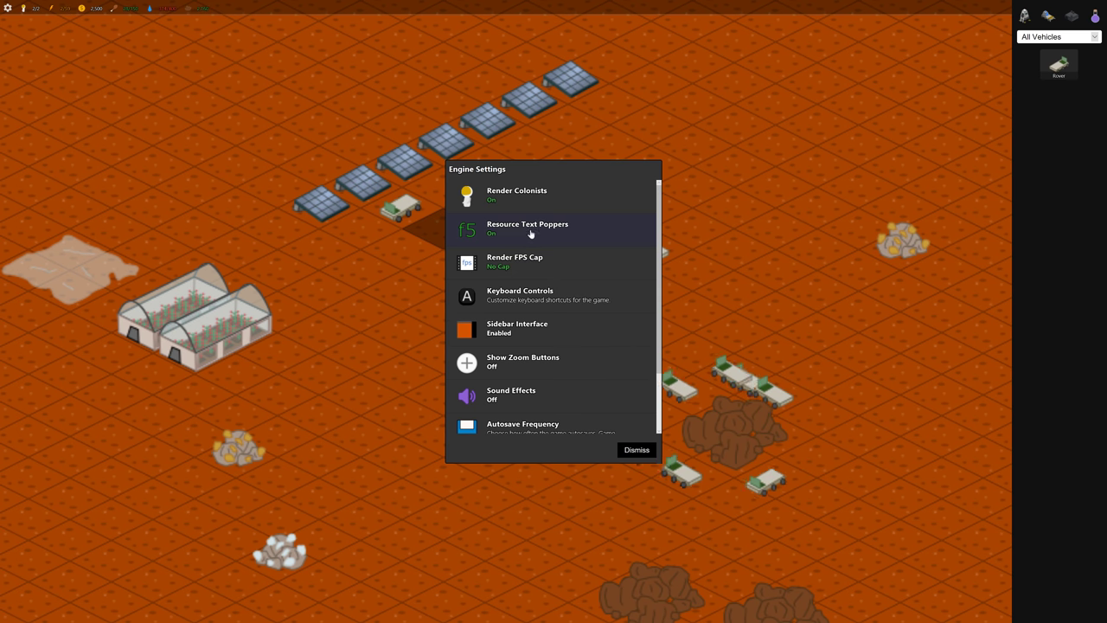
click(638, 450)
drag(376, 332, 484, 328)
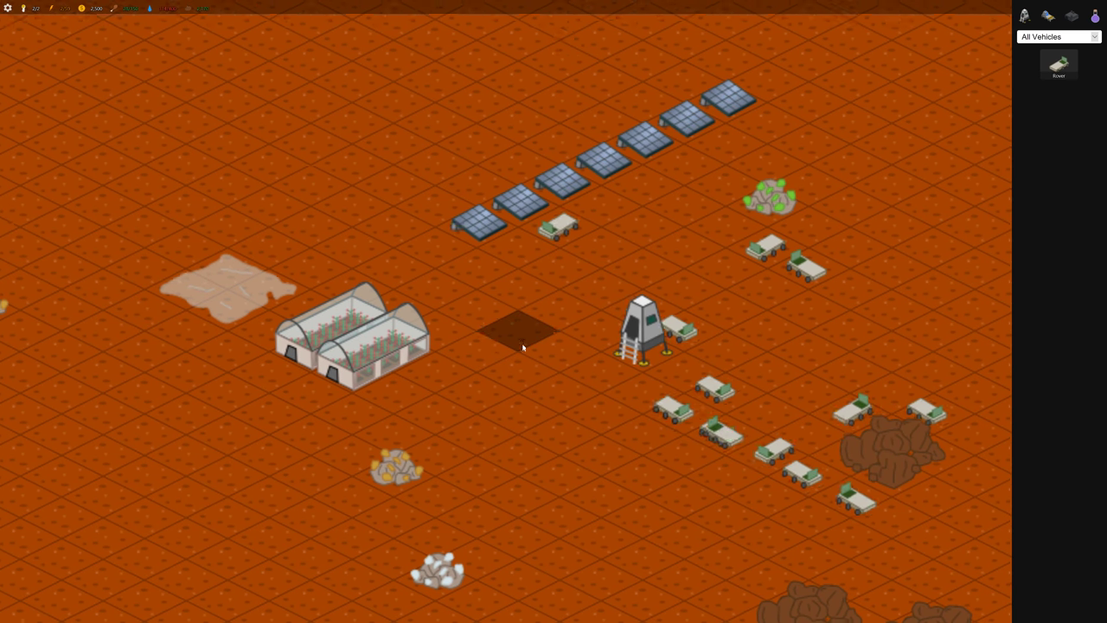
scroll(465, 327, up, 2)
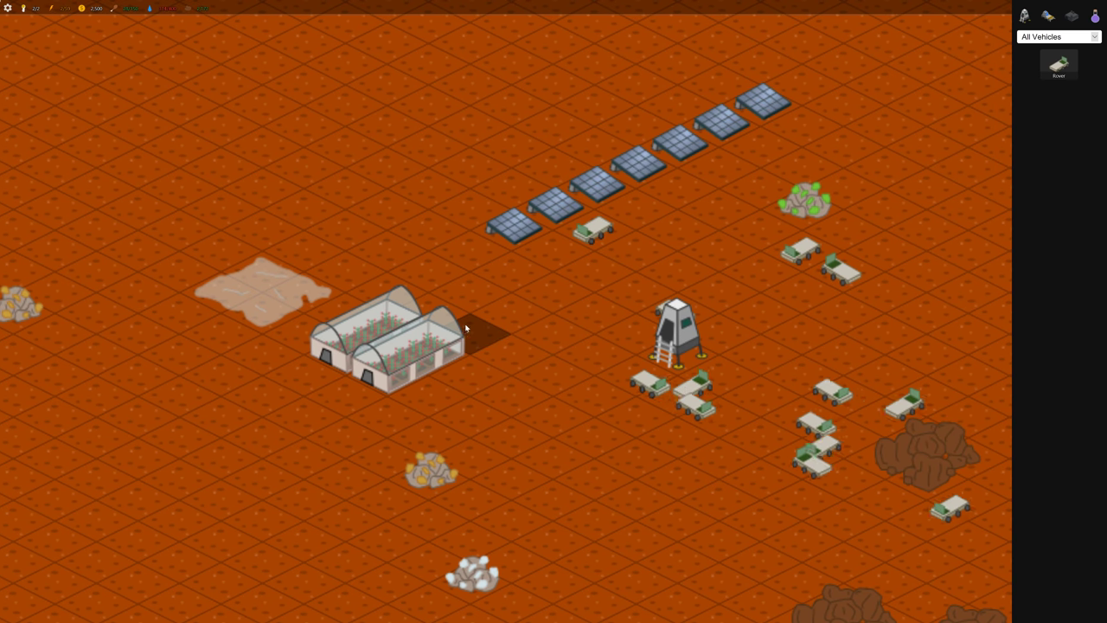
click(416, 367)
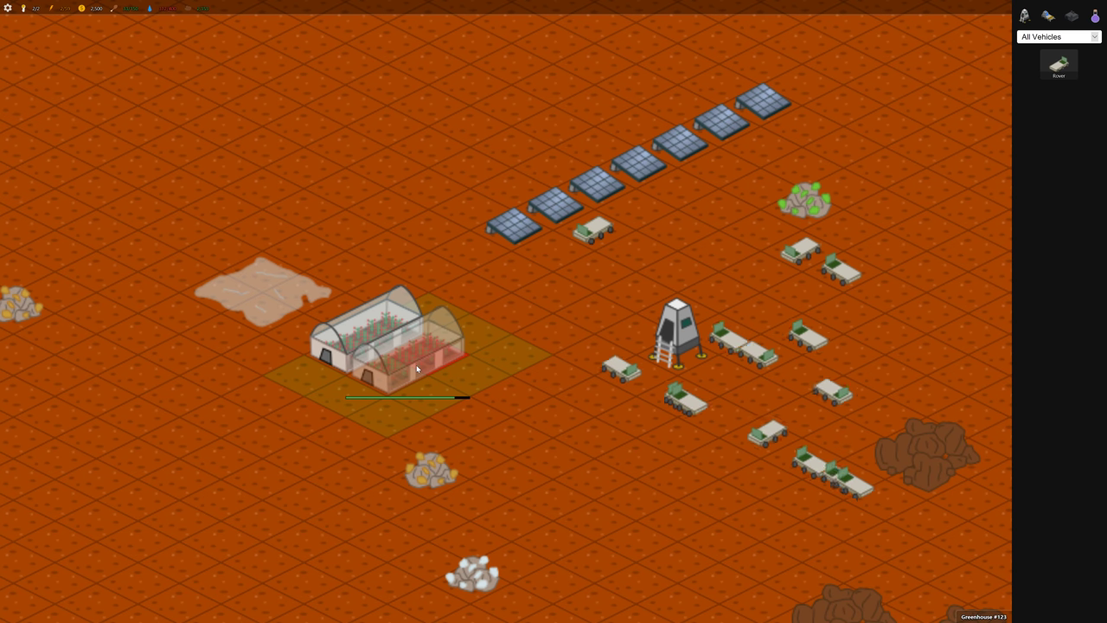
click(390, 259)
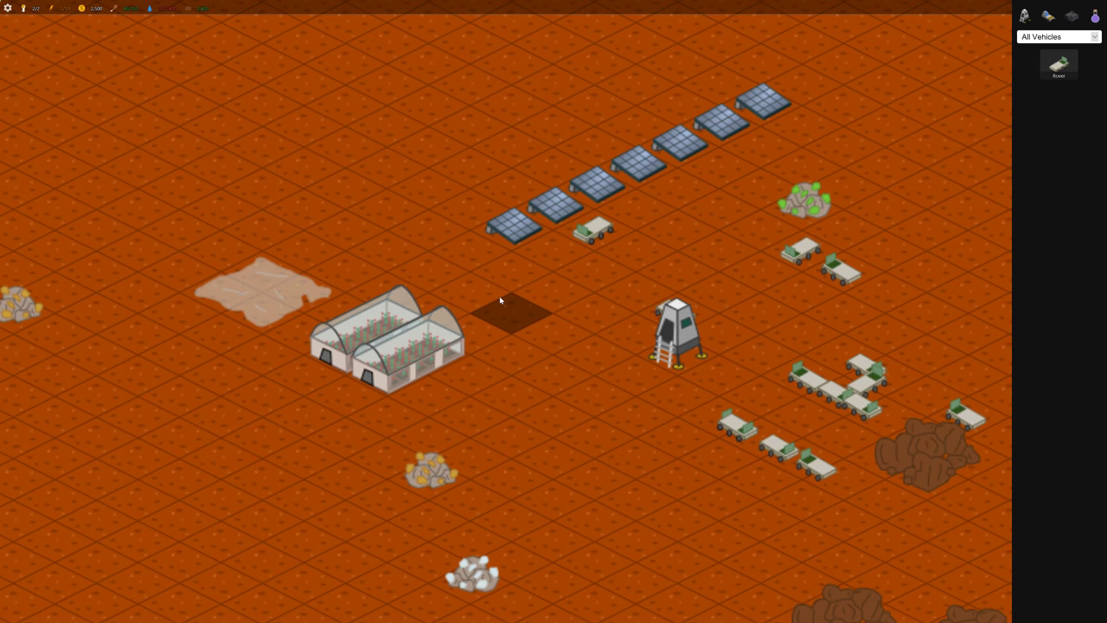
key(Right)
click(230, 346)
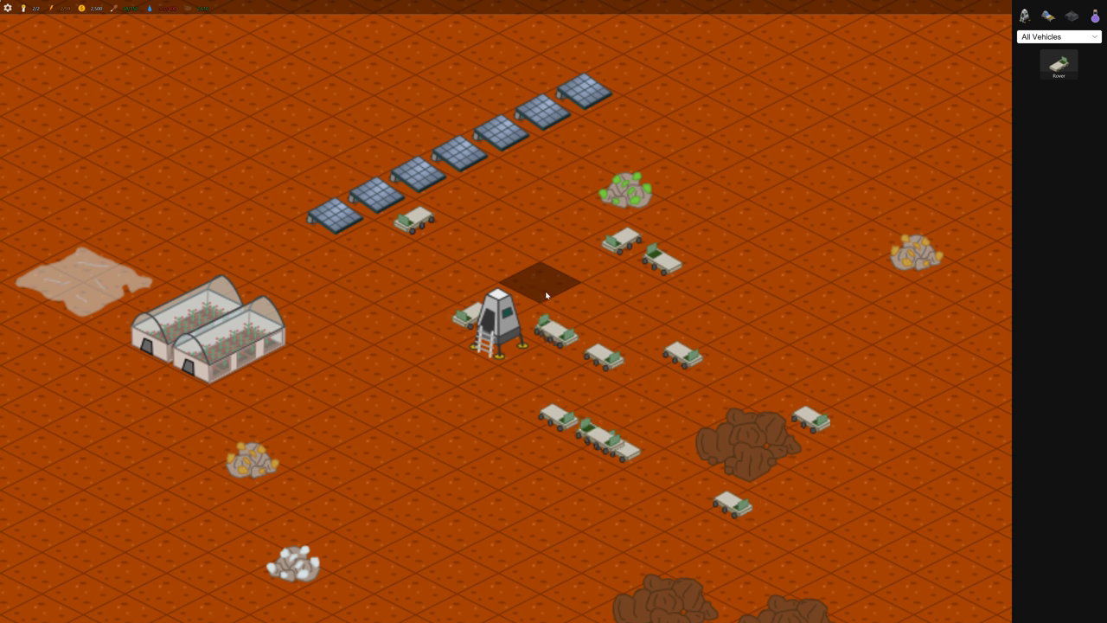
Have a rover from the solar panels build a small water pump row on ground further south.
click(415, 221)
click(452, 313)
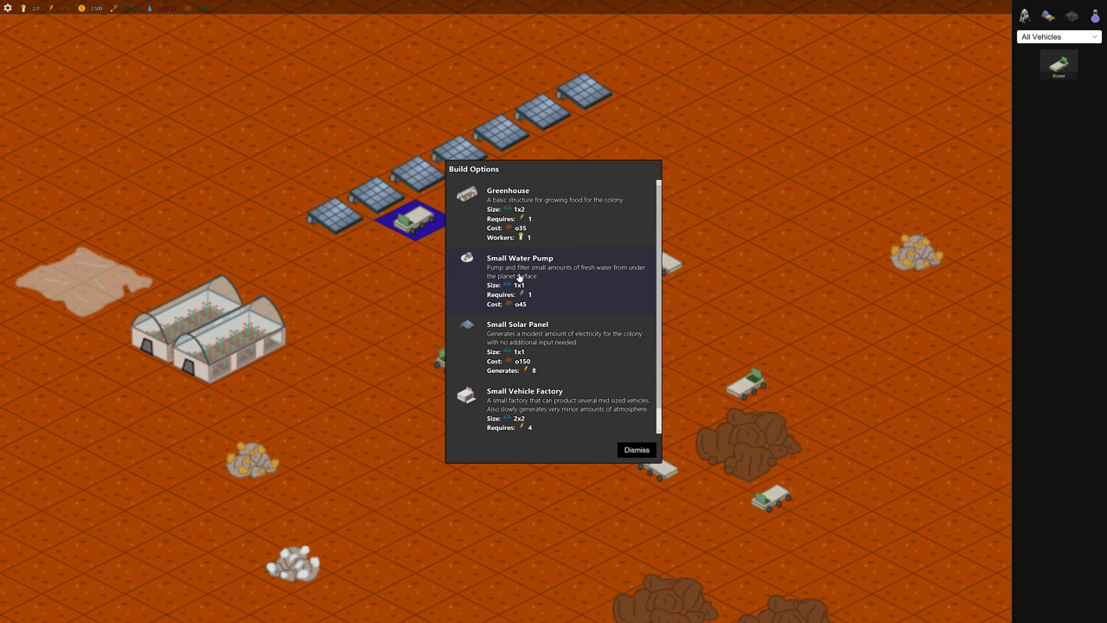
click(520, 277)
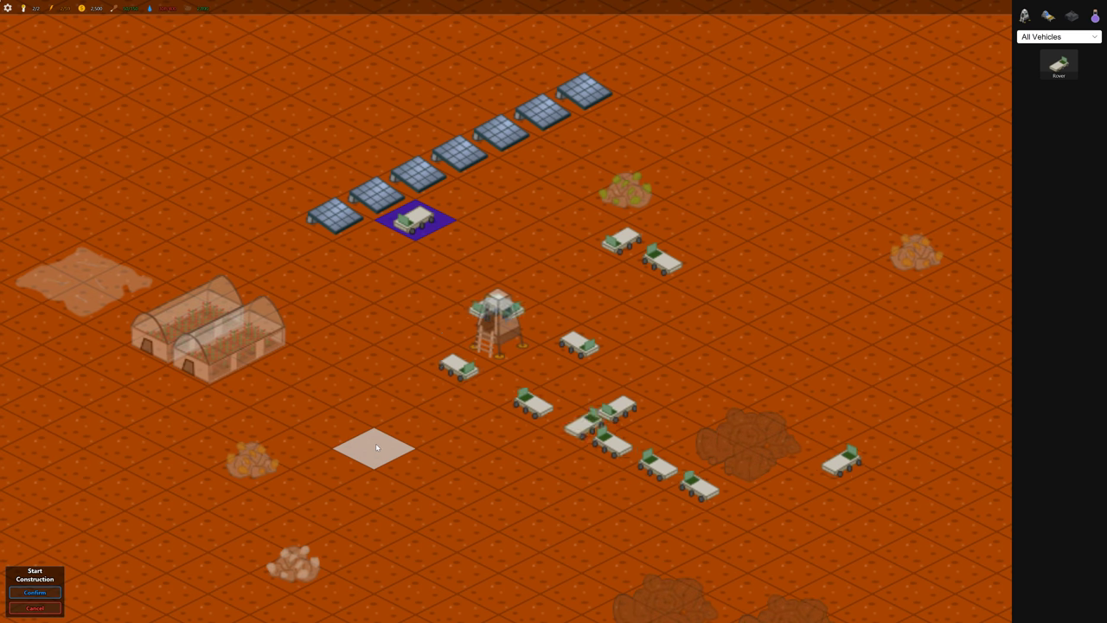
mouse_move(368, 446)
mouse_down()
mouse_move(610, 411)
mouse_move(357, 348)
mouse_up()
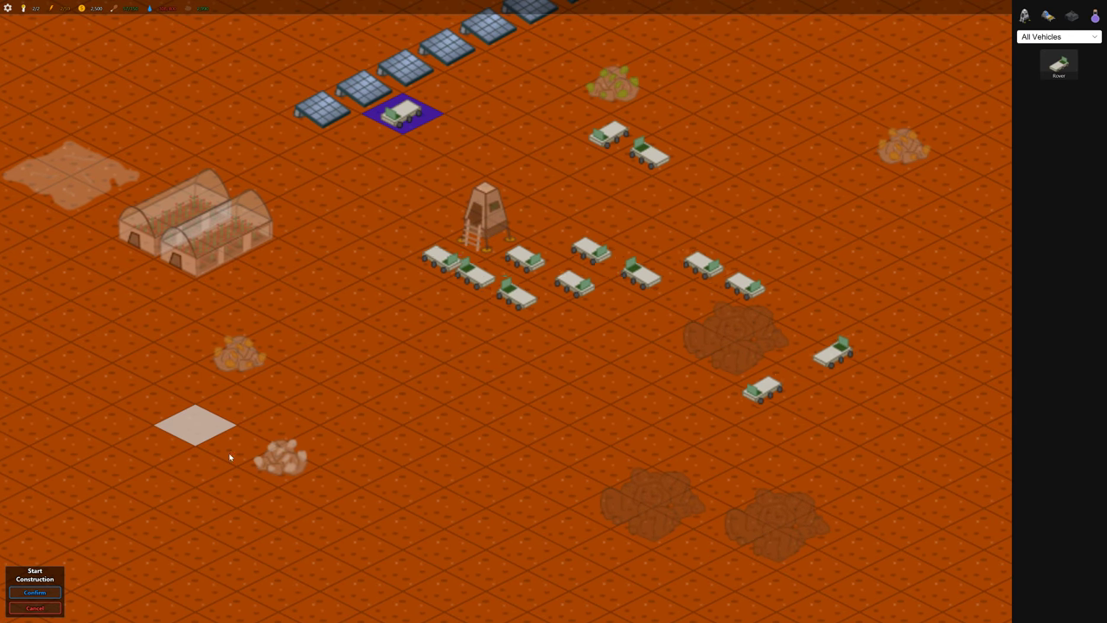
drag(343, 533, 623, 394)
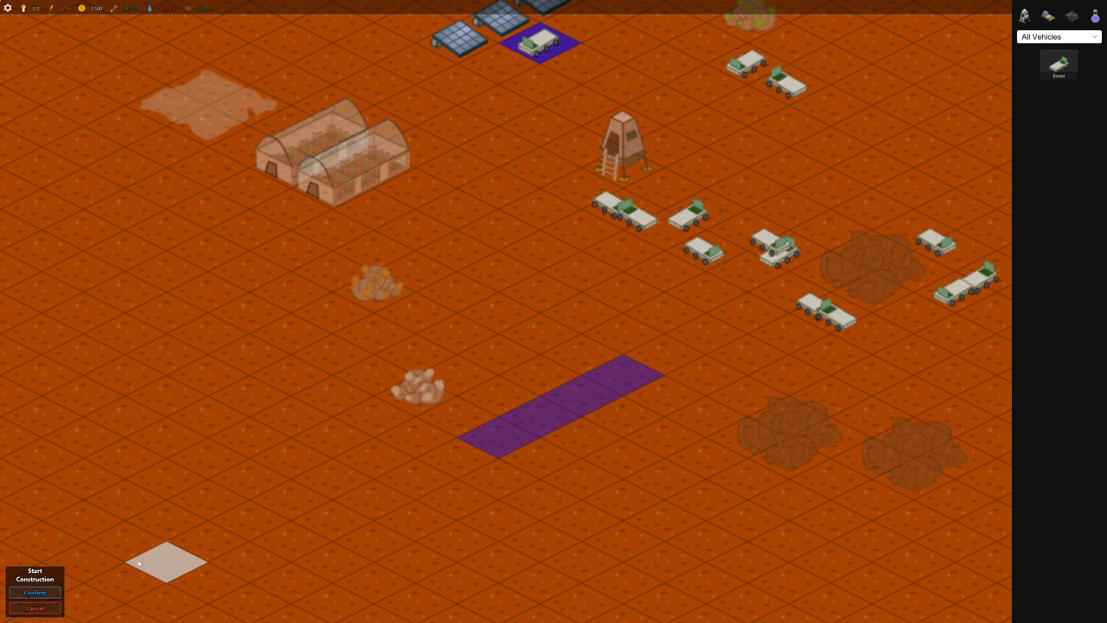
click(37, 592)
Pan back to the colony and inspect the ice deposit near the greenhouse.
mouse_move(629, 298)
mouse_down()
mouse_move(473, 361)
mouse_move(568, 413)
mouse_up()
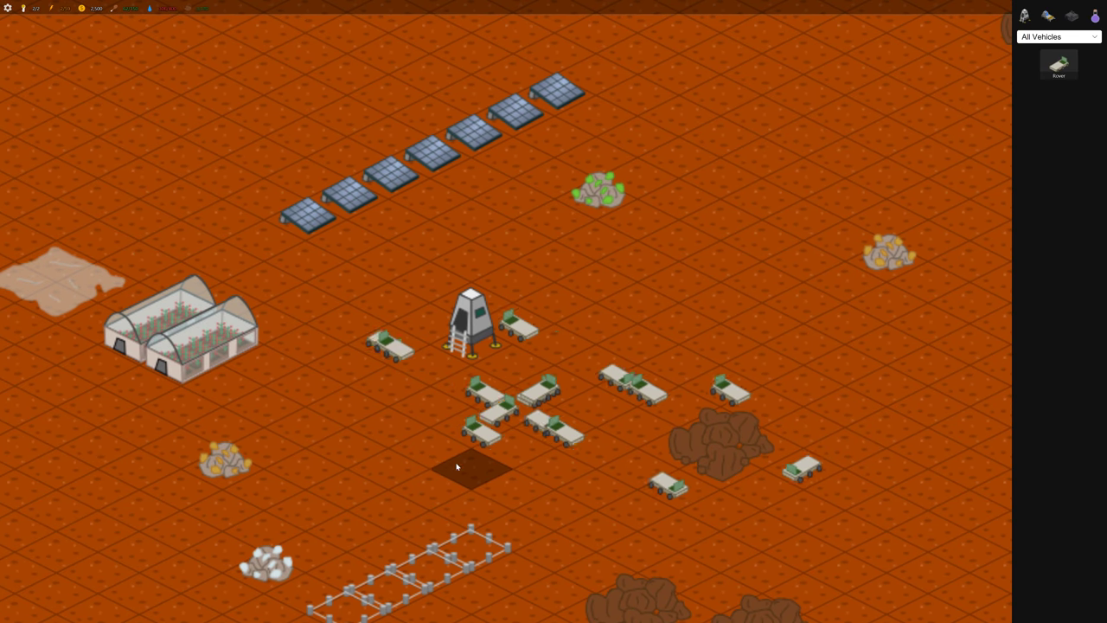
drag(389, 383, 667, 432)
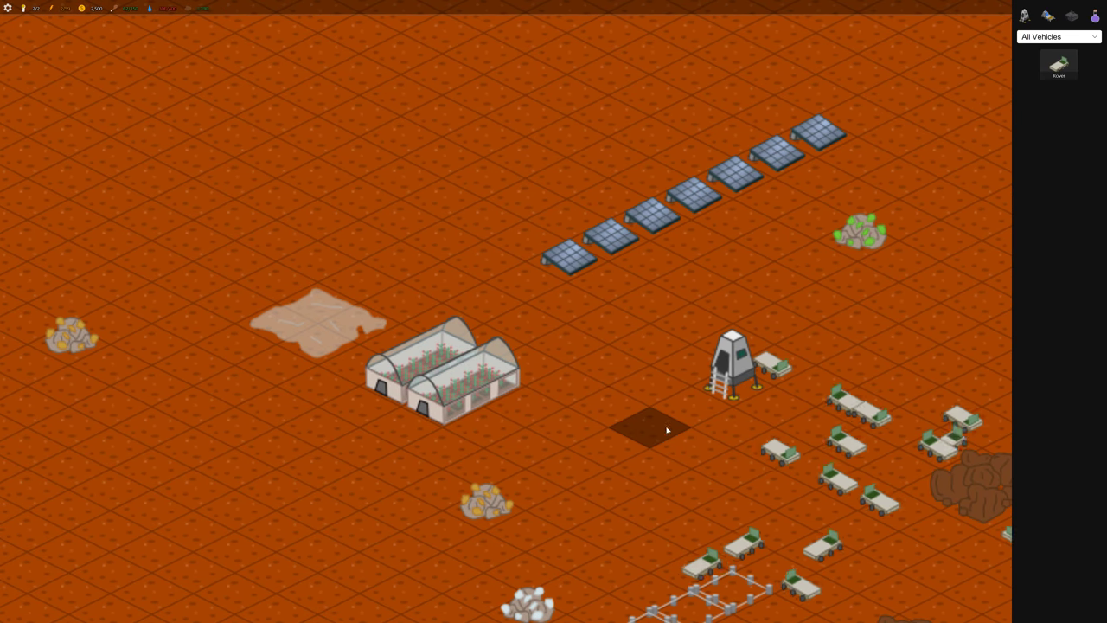
click(301, 324)
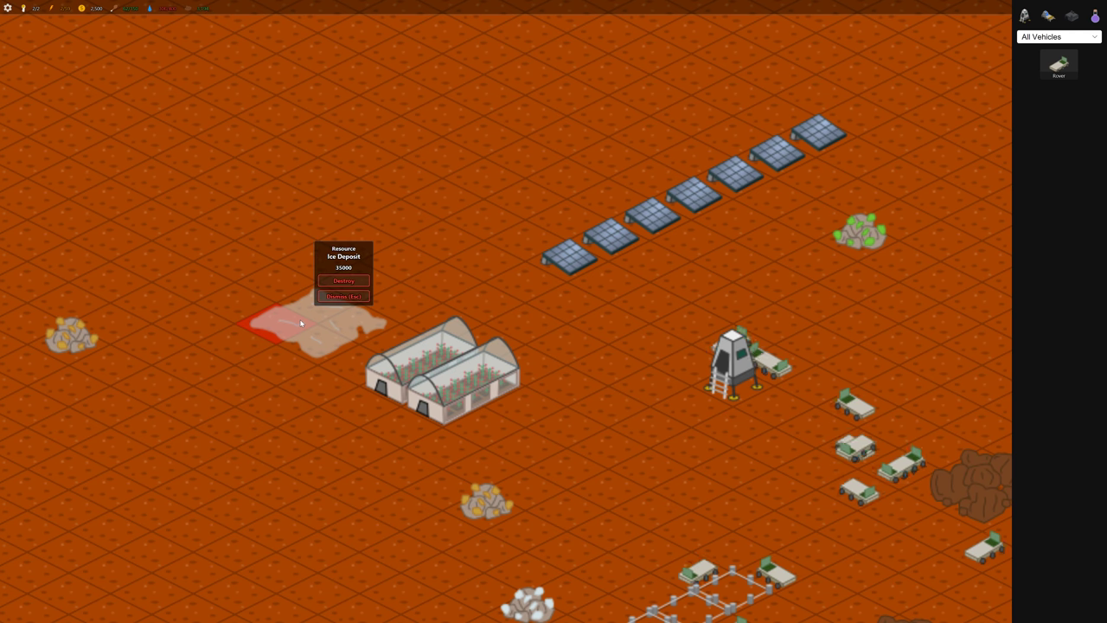
click(346, 299)
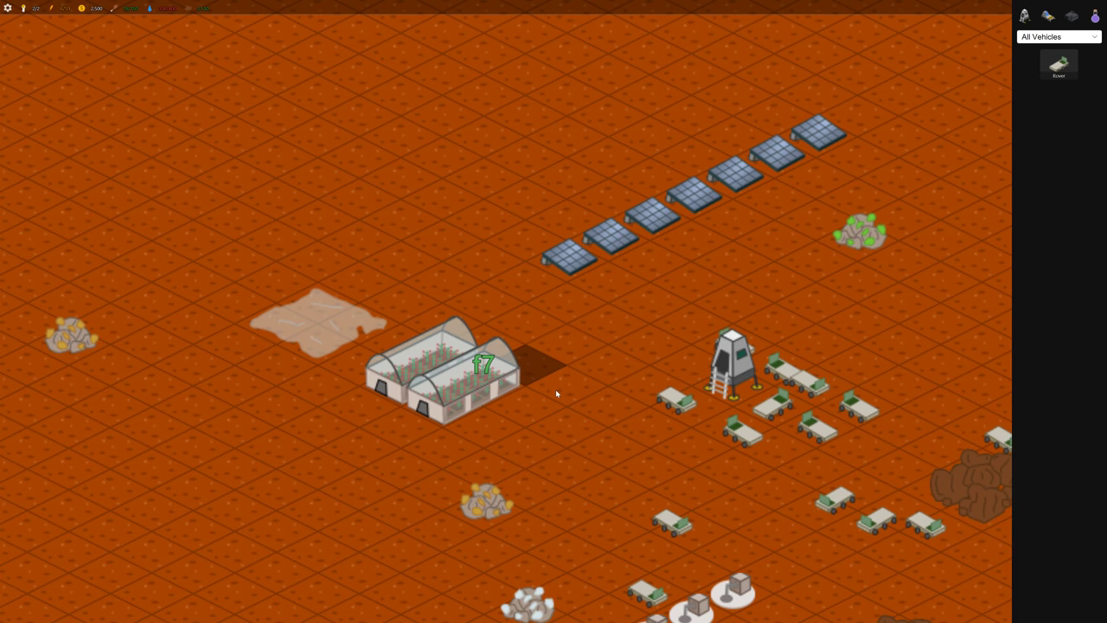
drag(683, 385, 506, 388)
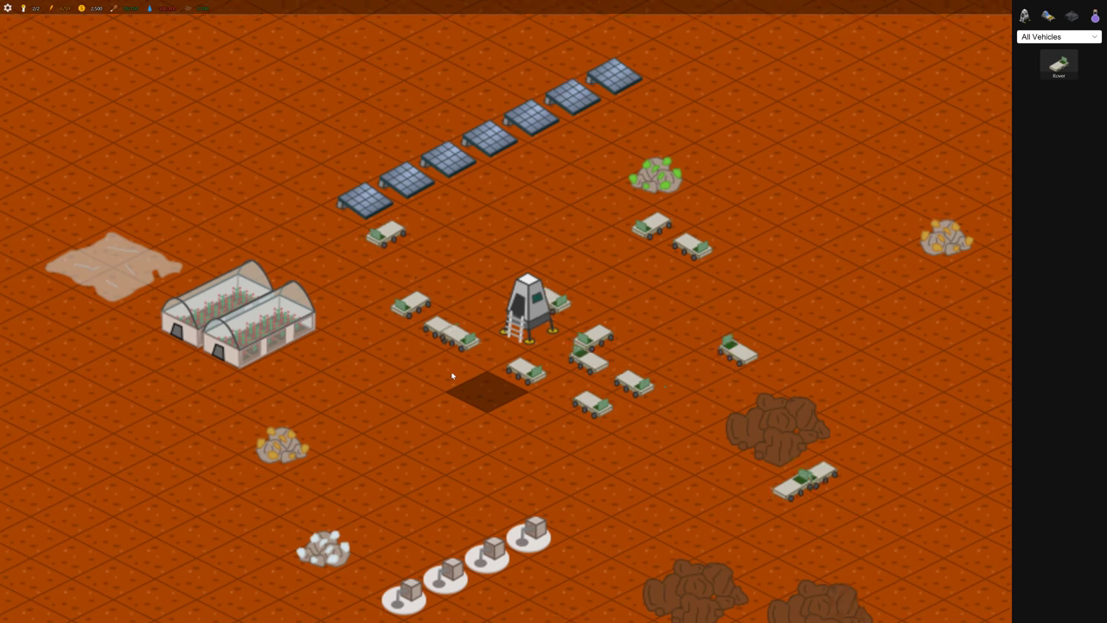
drag(497, 394, 424, 298)
Order an idle rover to place a fourth water pump at the end of the existing row.
click(611, 201)
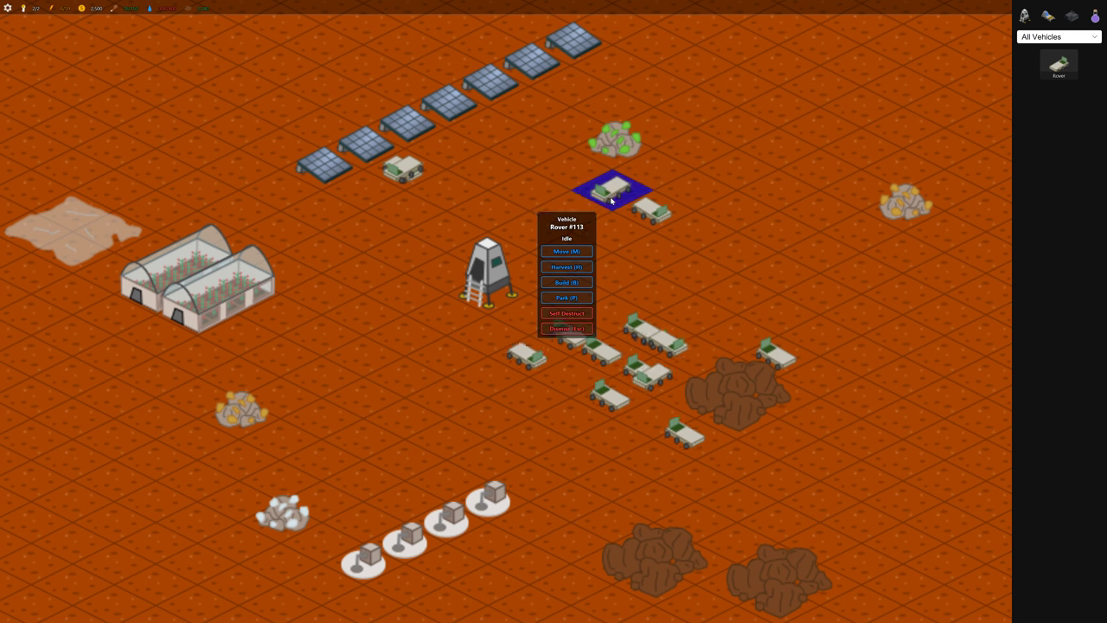
click(568, 283)
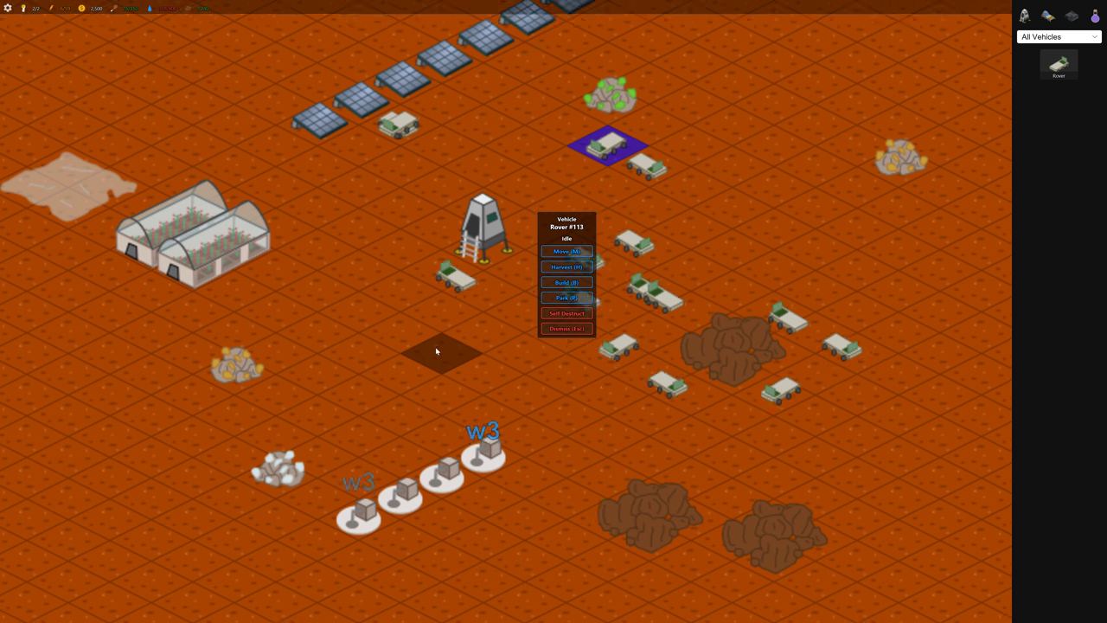
drag(433, 484, 415, 346)
click(553, 328)
click(380, 385)
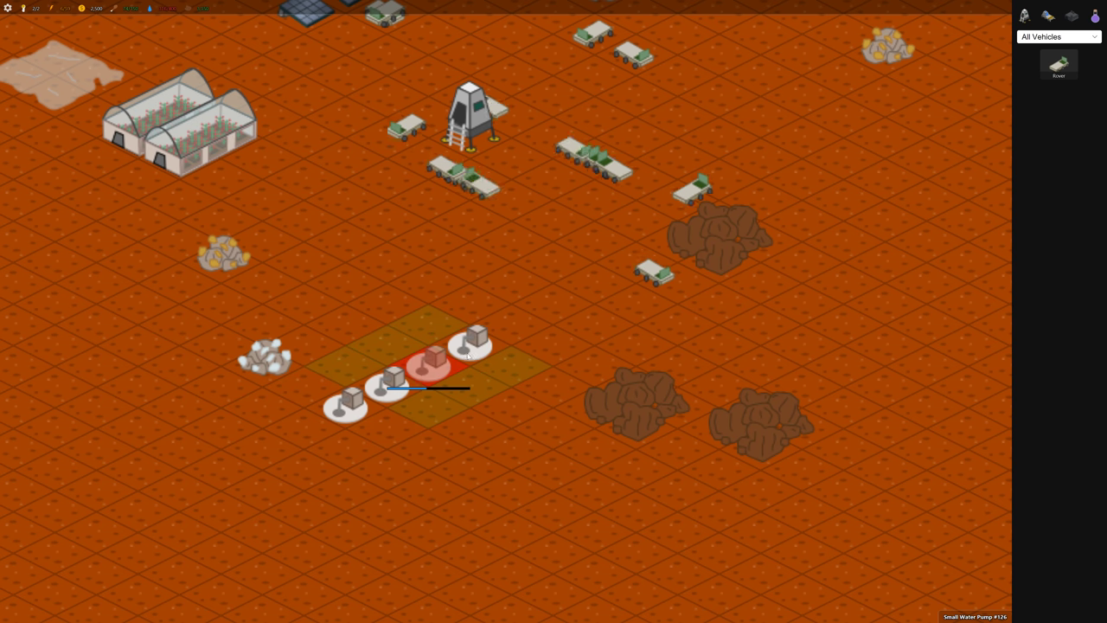
drag(503, 314, 476, 415)
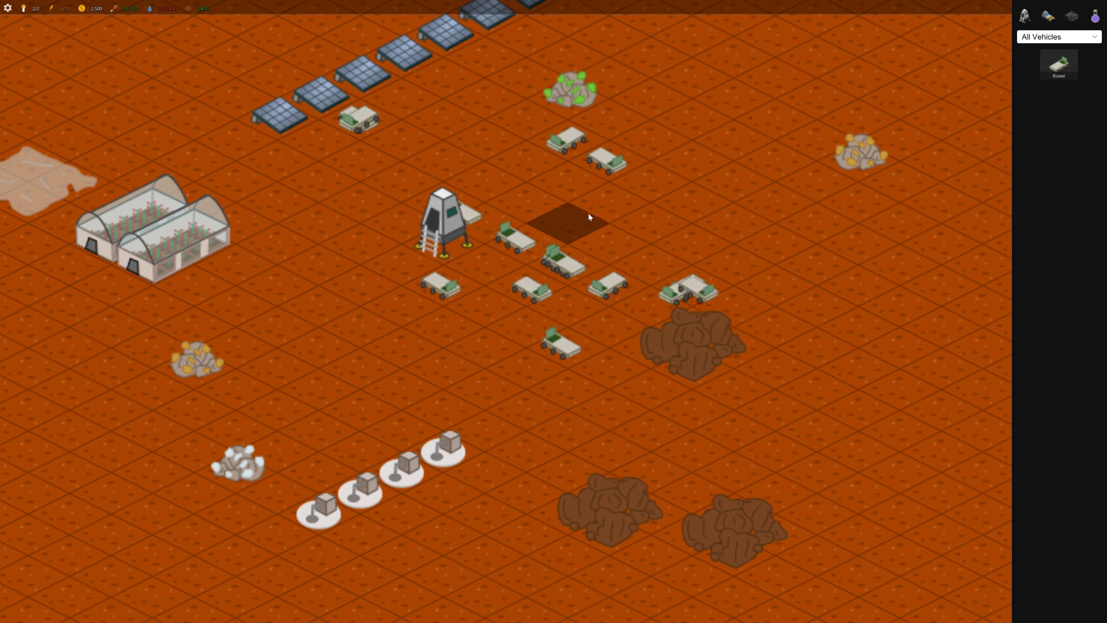
click(606, 160)
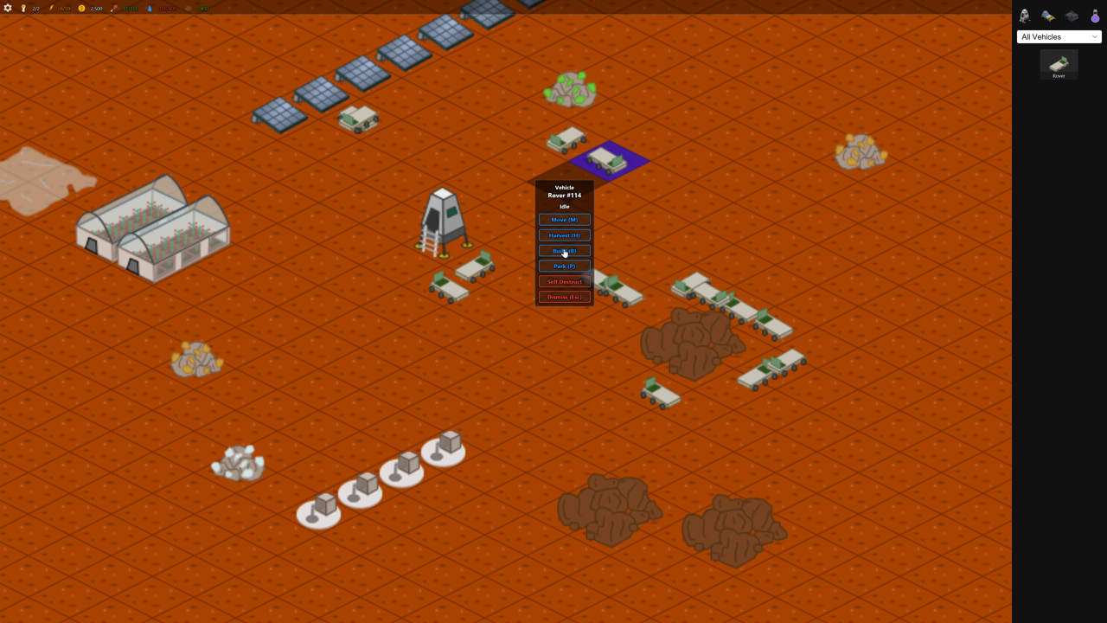
Build a Small Vehicle Factory on the 2x2 spot east of the lander.
click(564, 251)
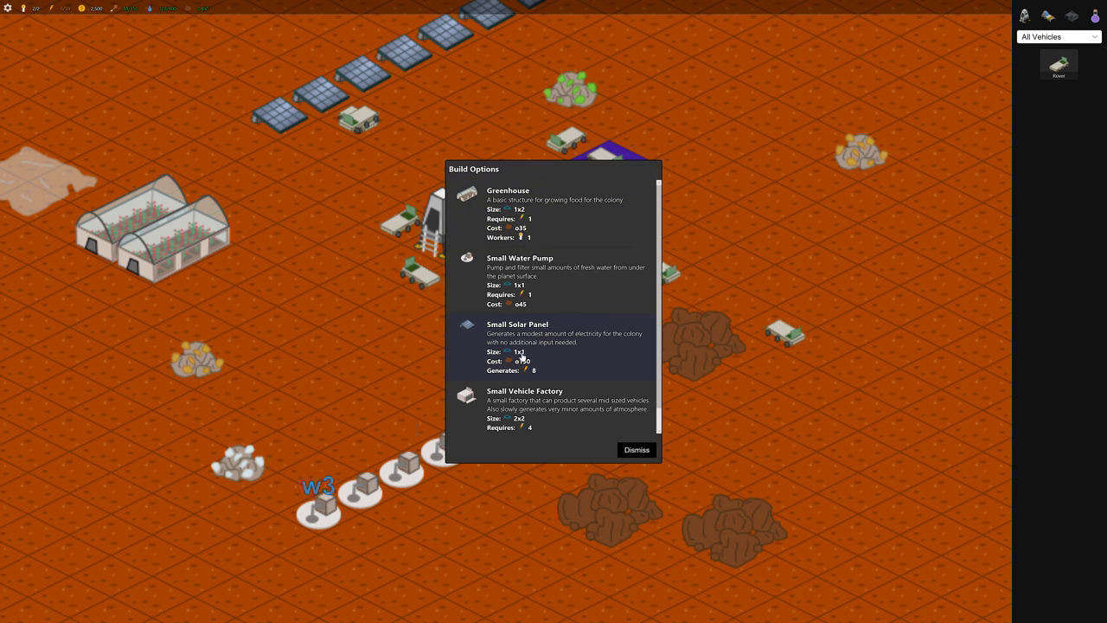
scroll(523, 357, down, 1)
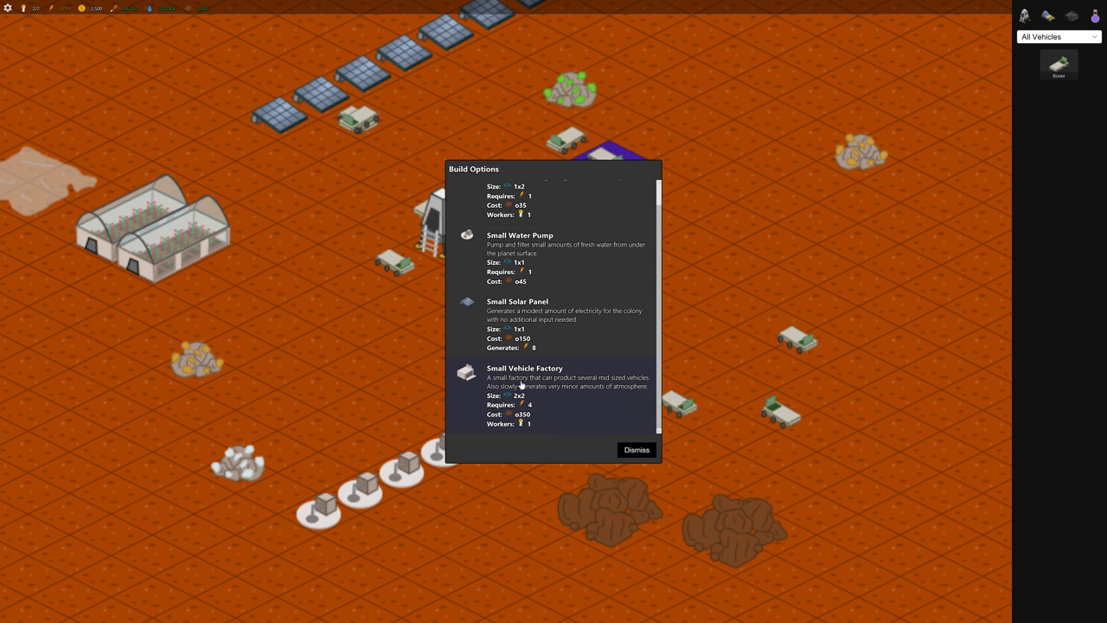
click(537, 378)
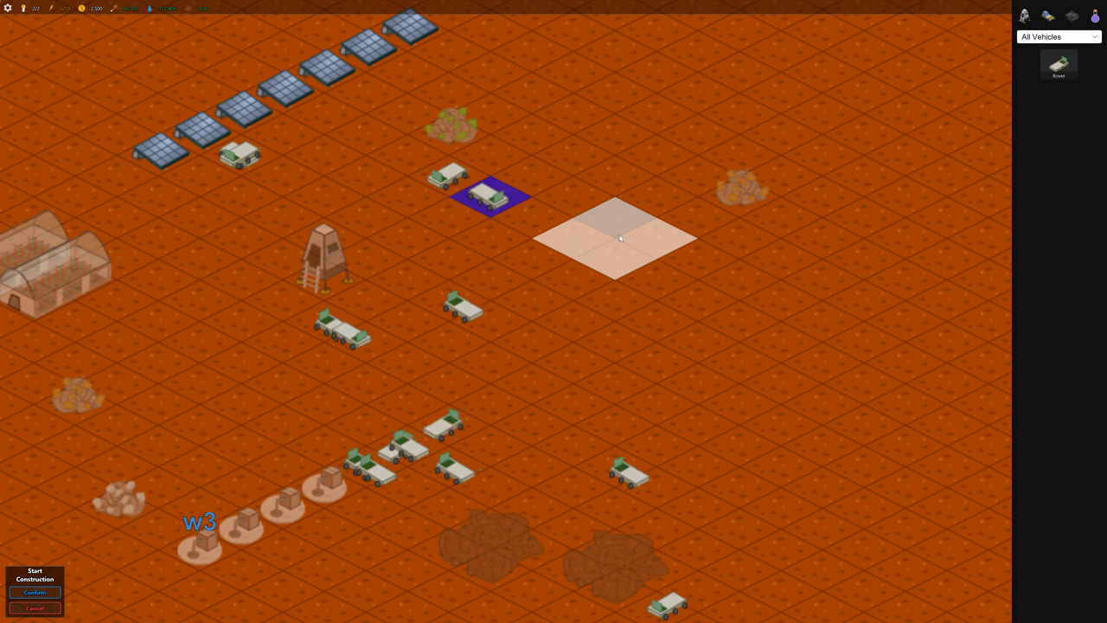
click(616, 241)
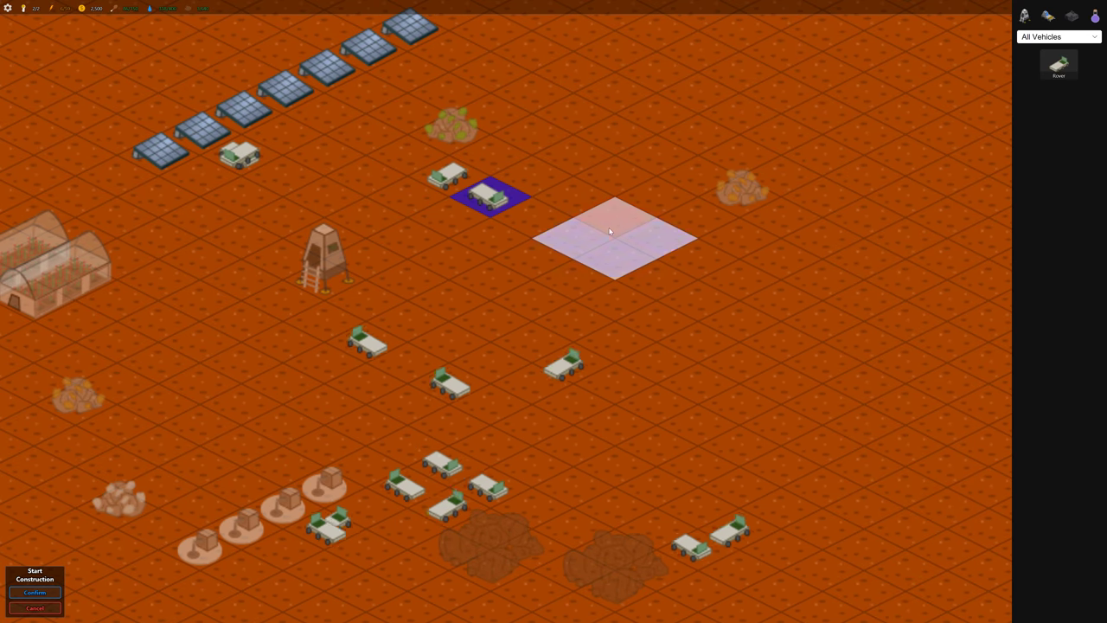
click(47, 593)
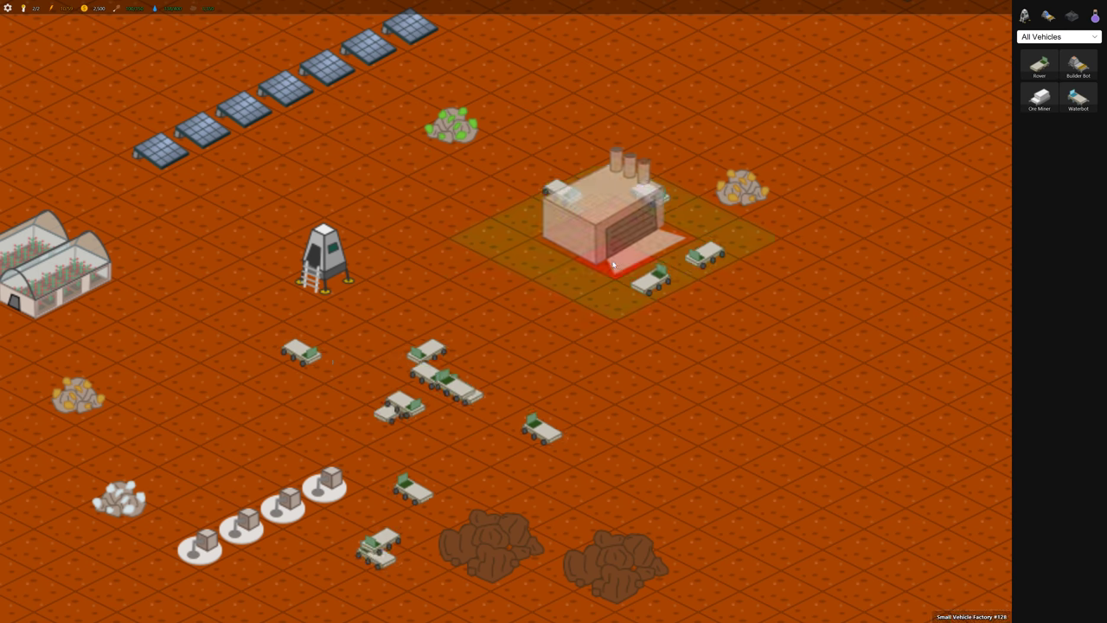
drag(484, 259, 557, 307)
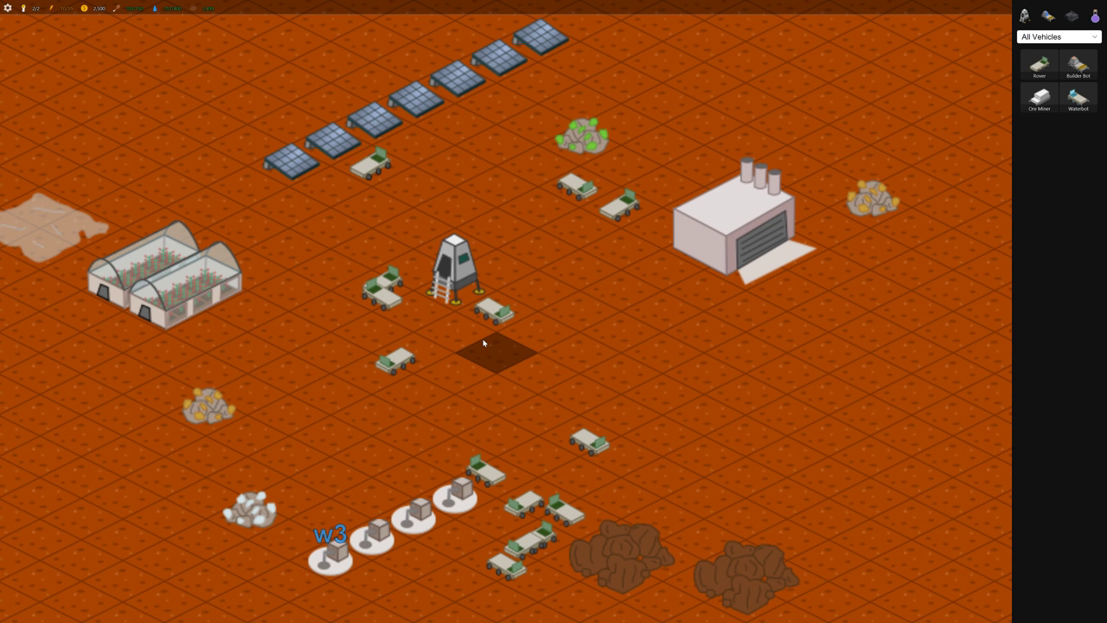
scroll(606, 406, up, 1)
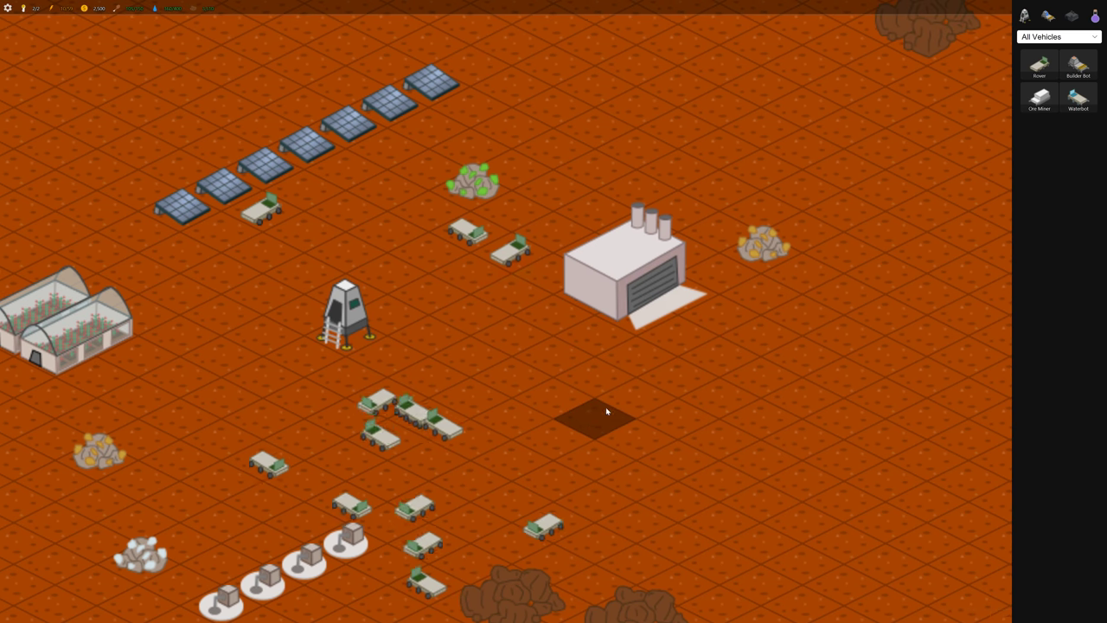
Order a Waterbot from the new vehicle factory and dismiss its command menu.
click(608, 294)
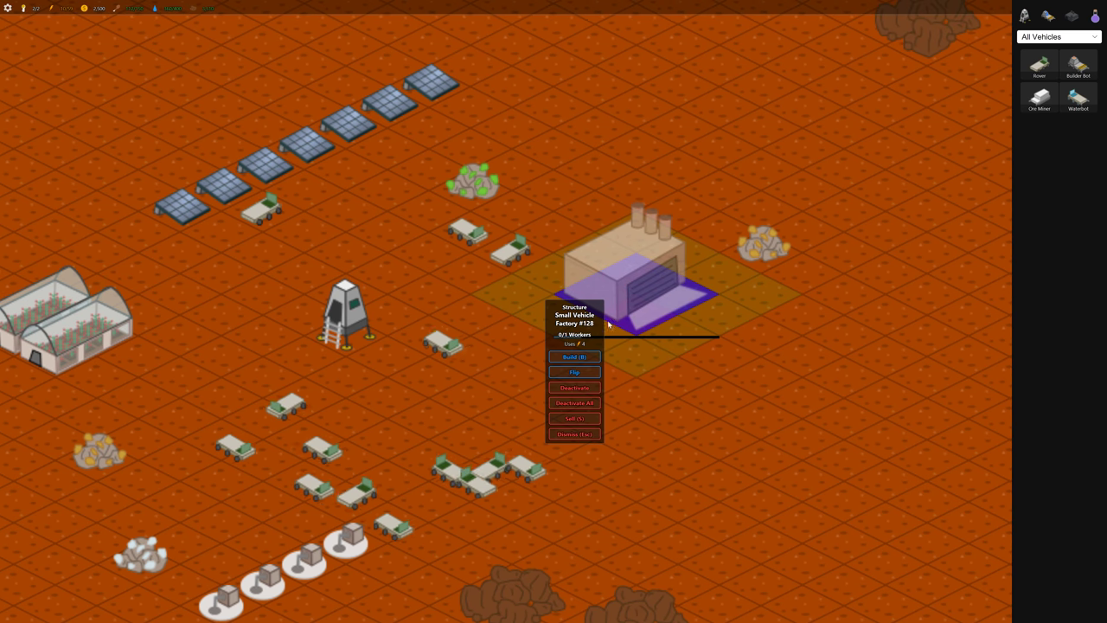
click(576, 357)
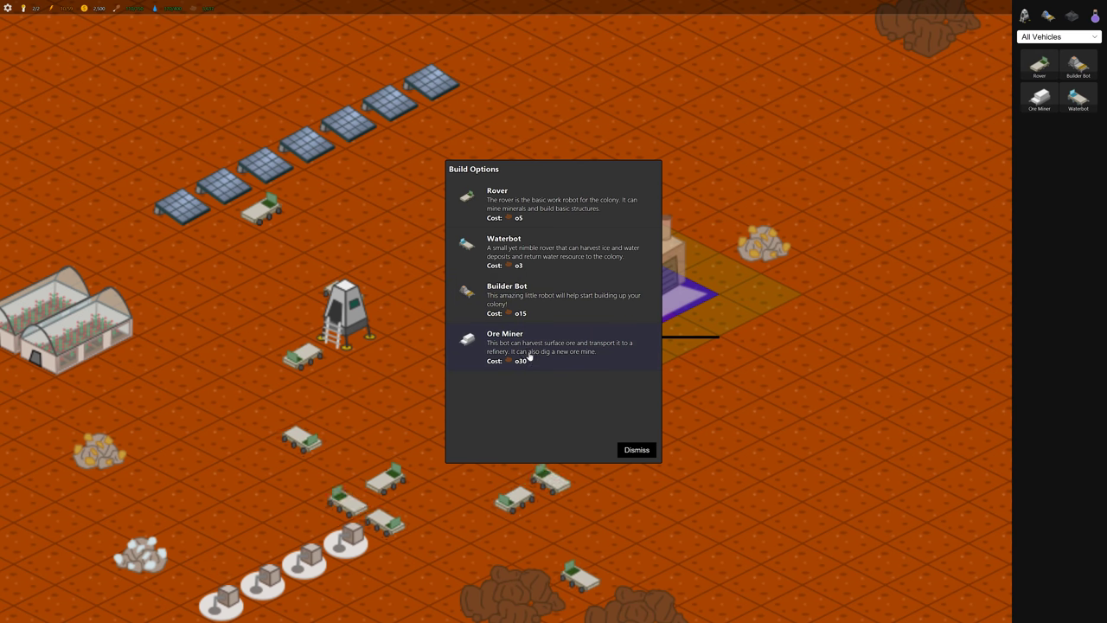
click(516, 246)
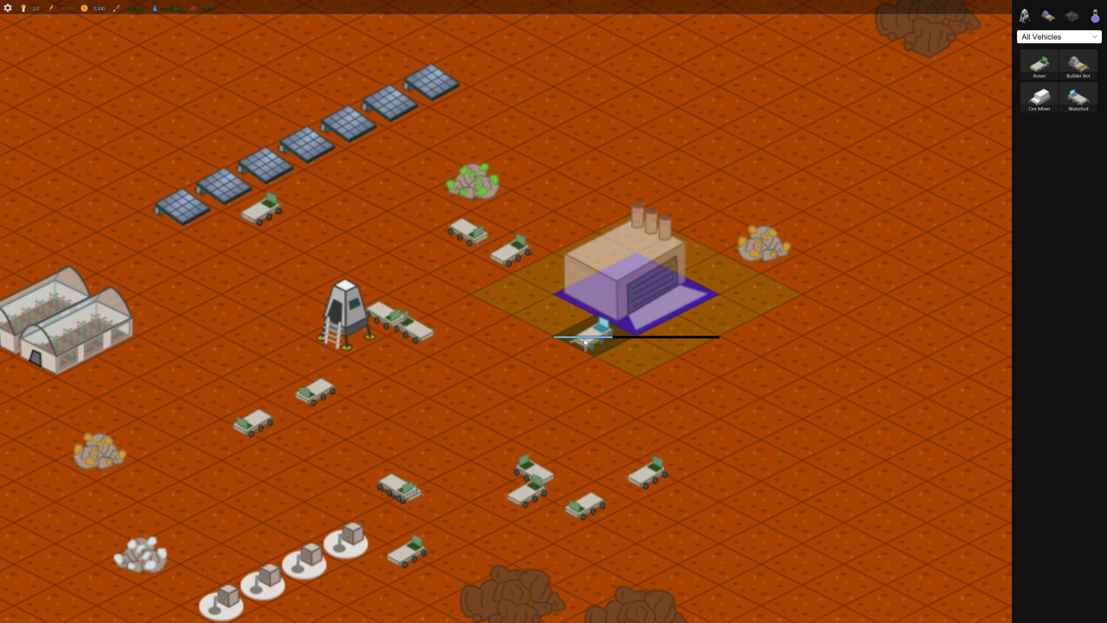
click(635, 285)
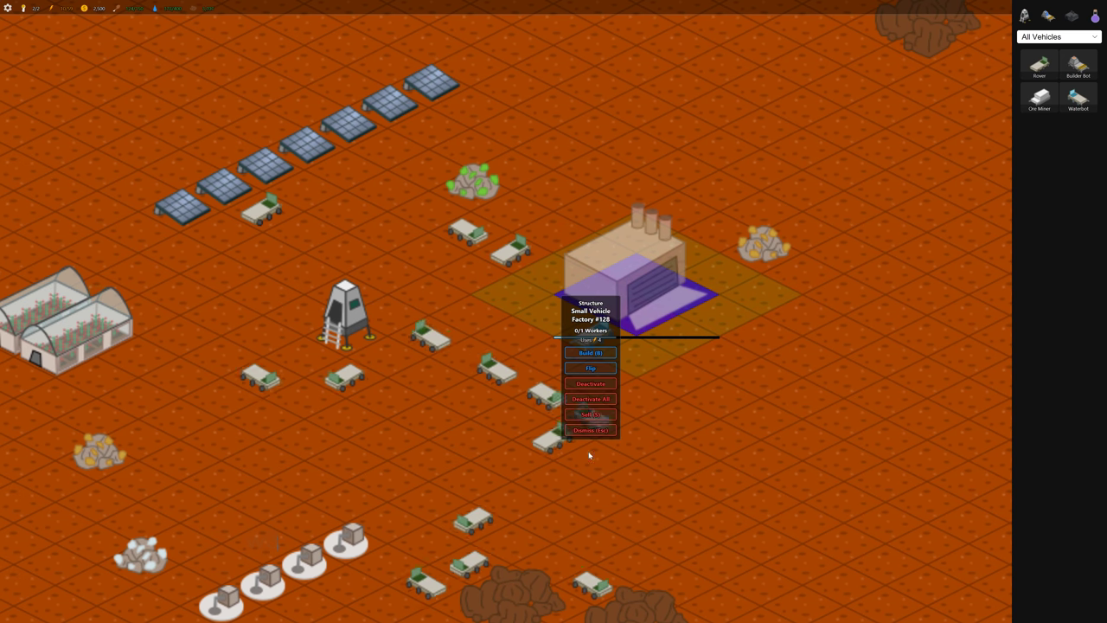
key(Escape)
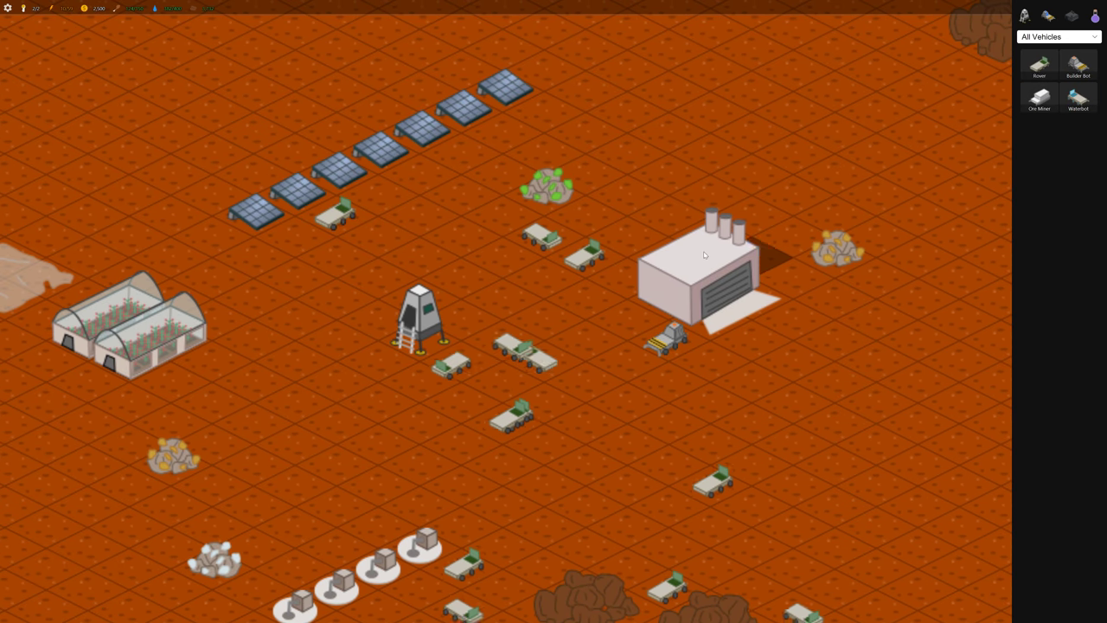
Park Waterbot #129 below the factory and Builder Bot #130 on a tile right of it.
click(670, 345)
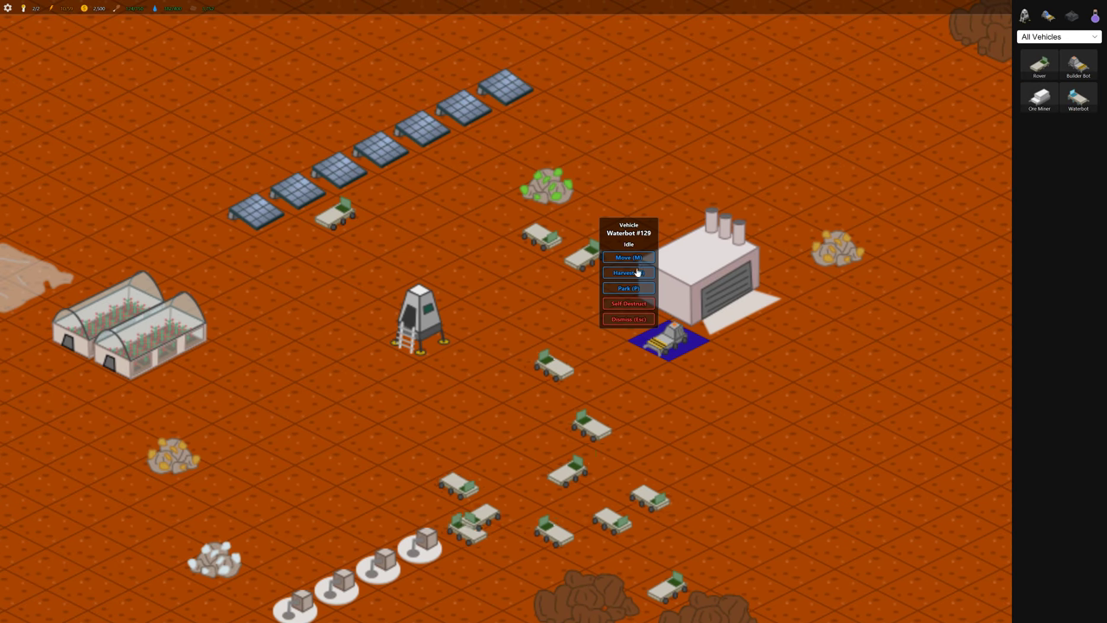
click(633, 289)
click(670, 346)
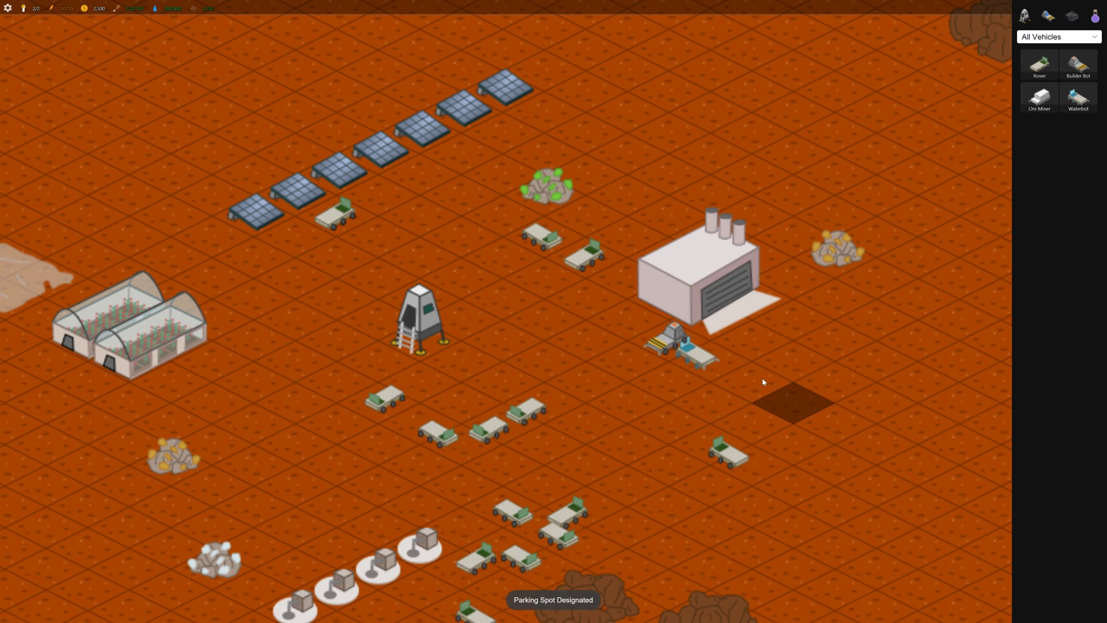
click(669, 348)
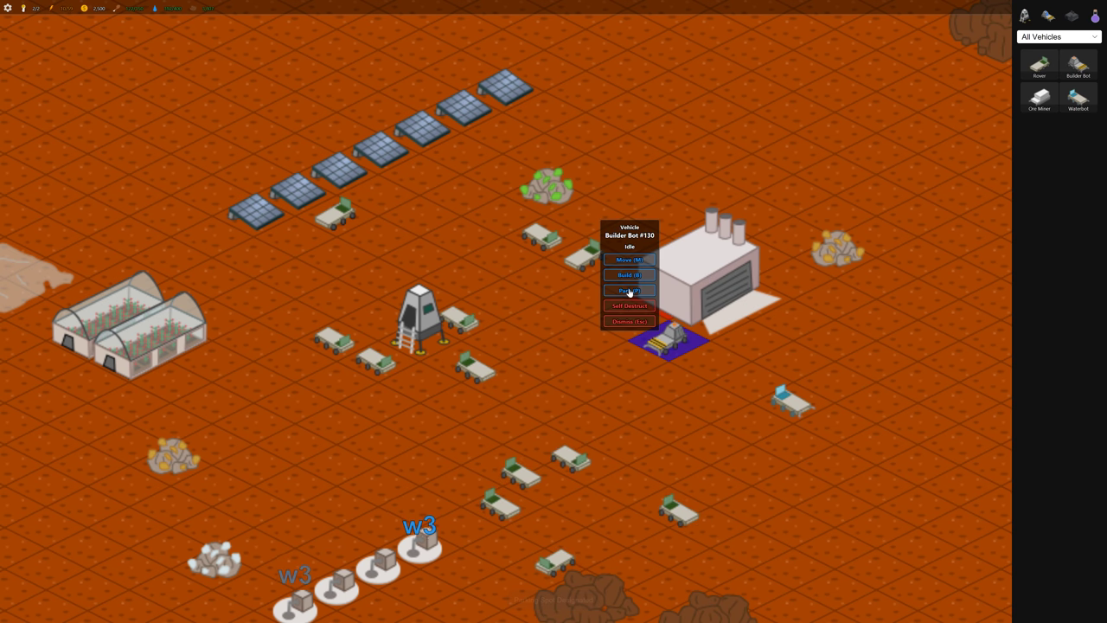
click(630, 290)
click(874, 323)
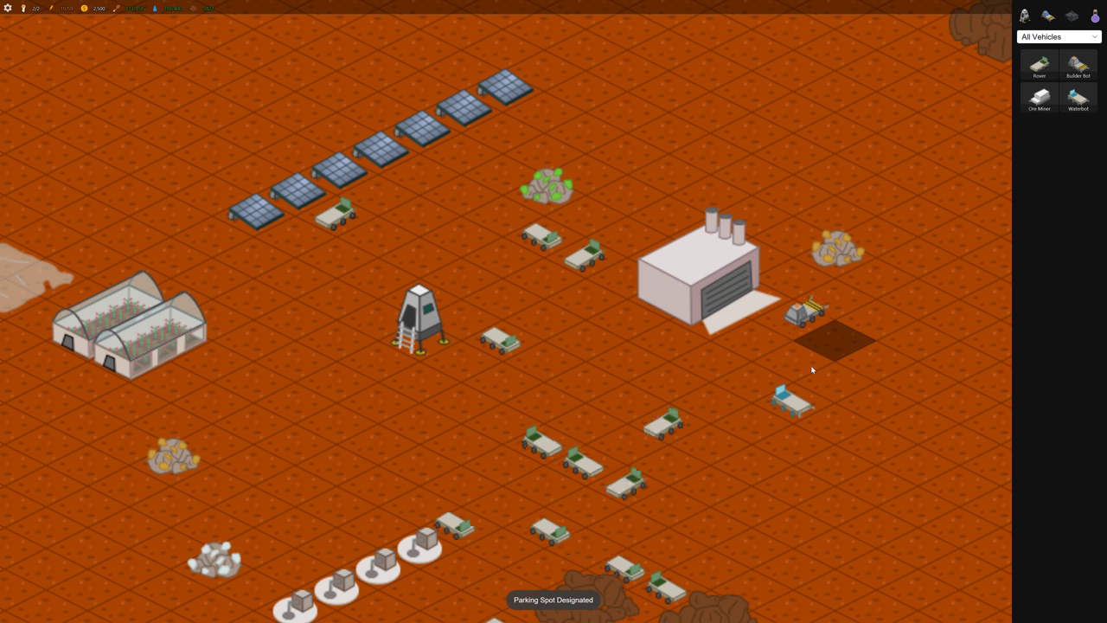
scroll(881, 331, down, 2)
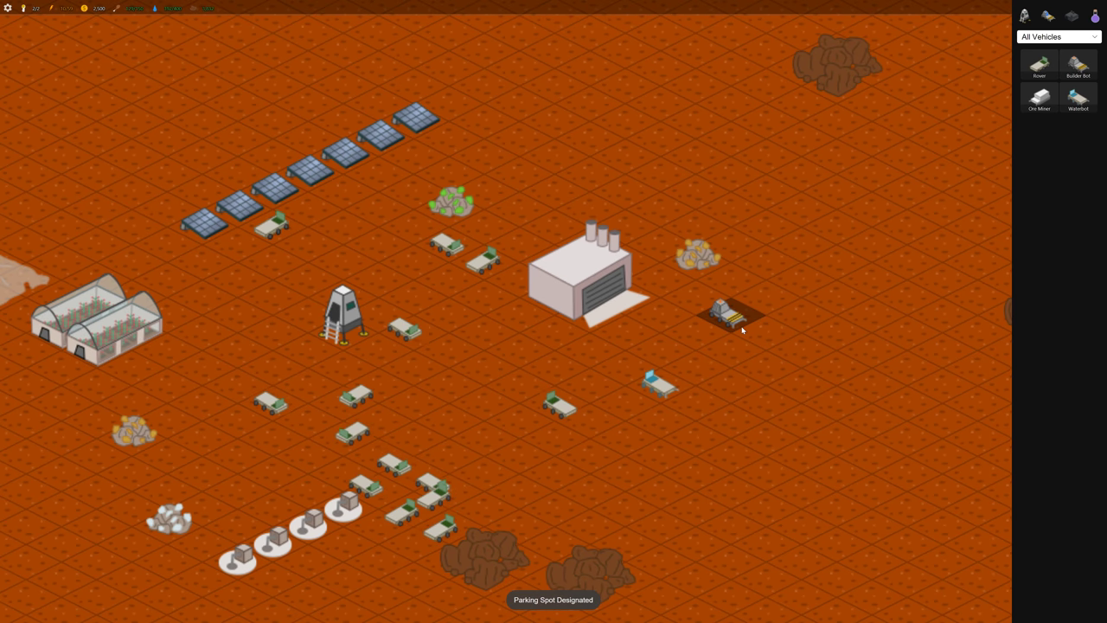
Send the Waterbot to harvest water at the ice patch by the greenhouses.
mouse_move(450, 381)
mouse_down()
mouse_move(726, 385)
mouse_move(704, 371)
mouse_up()
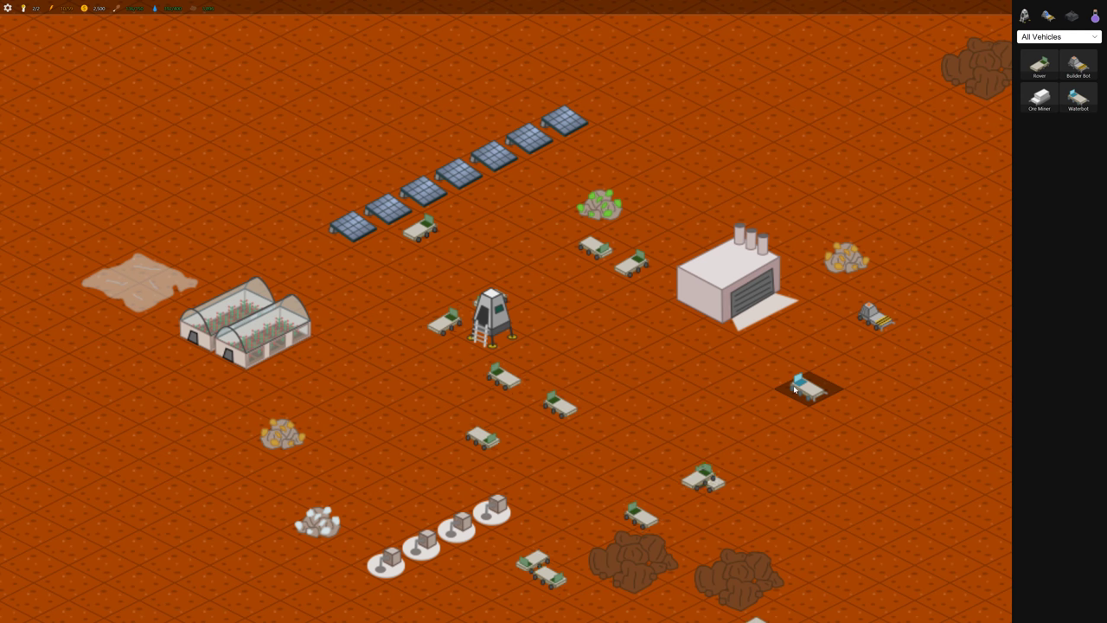
click(794, 389)
click(751, 317)
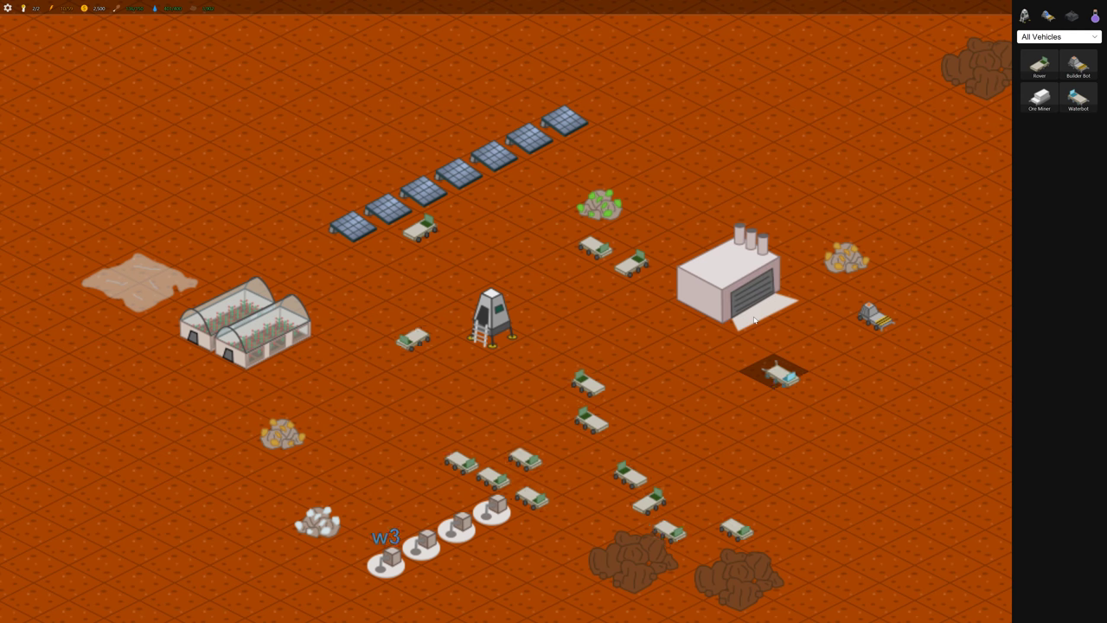
drag(519, 346, 658, 371)
scroll(632, 360, up, 1)
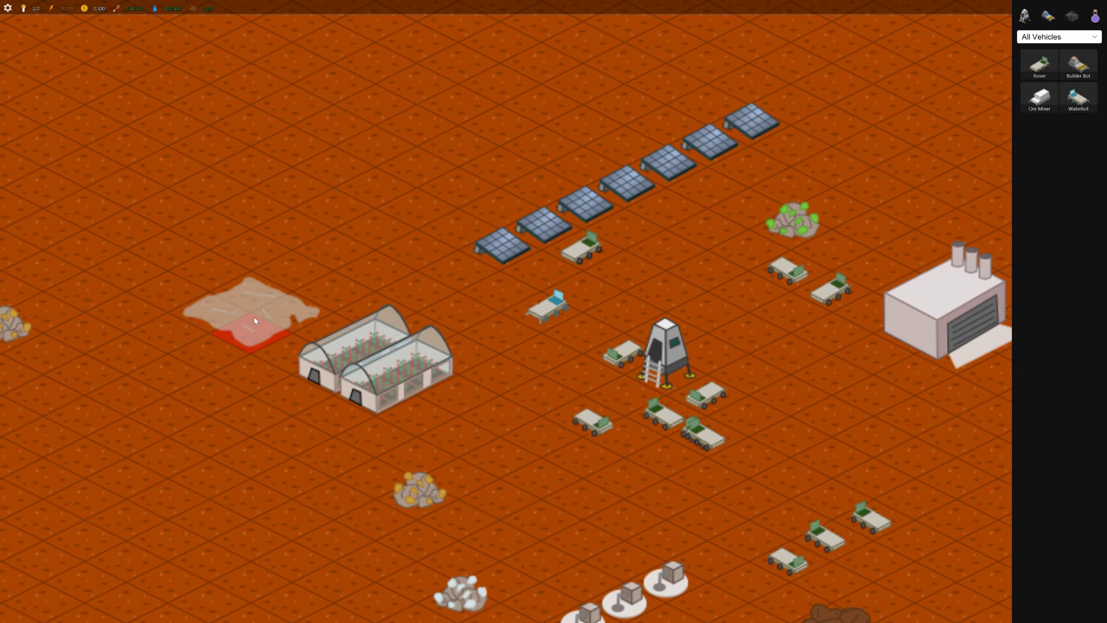
click(661, 367)
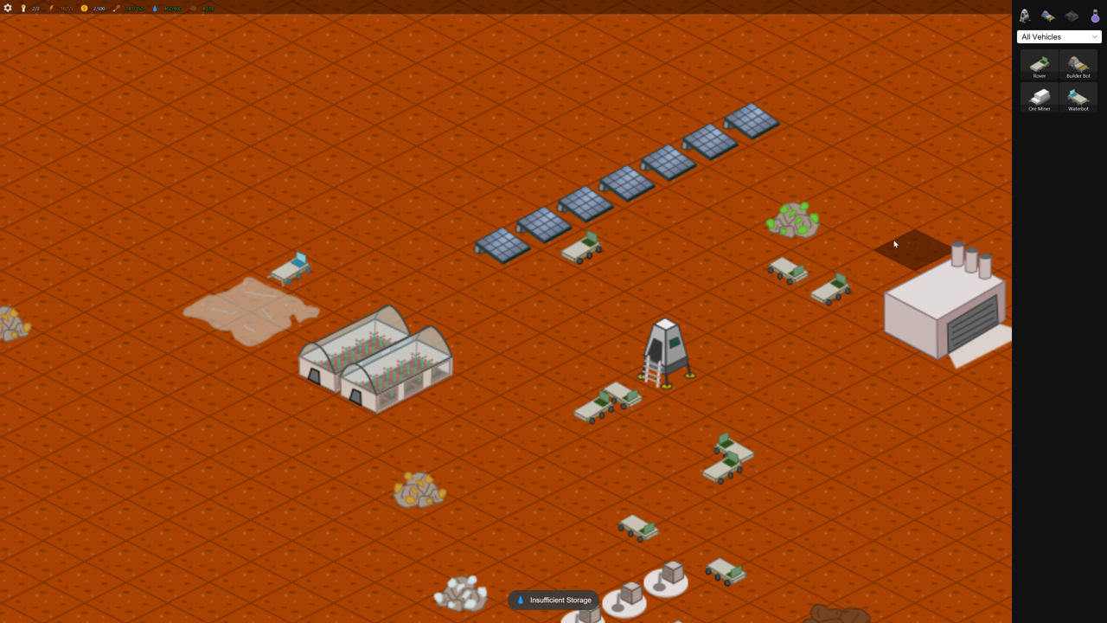
Browse build options, then select the builder bot beside the factory and list its structures.
click(1070, 37)
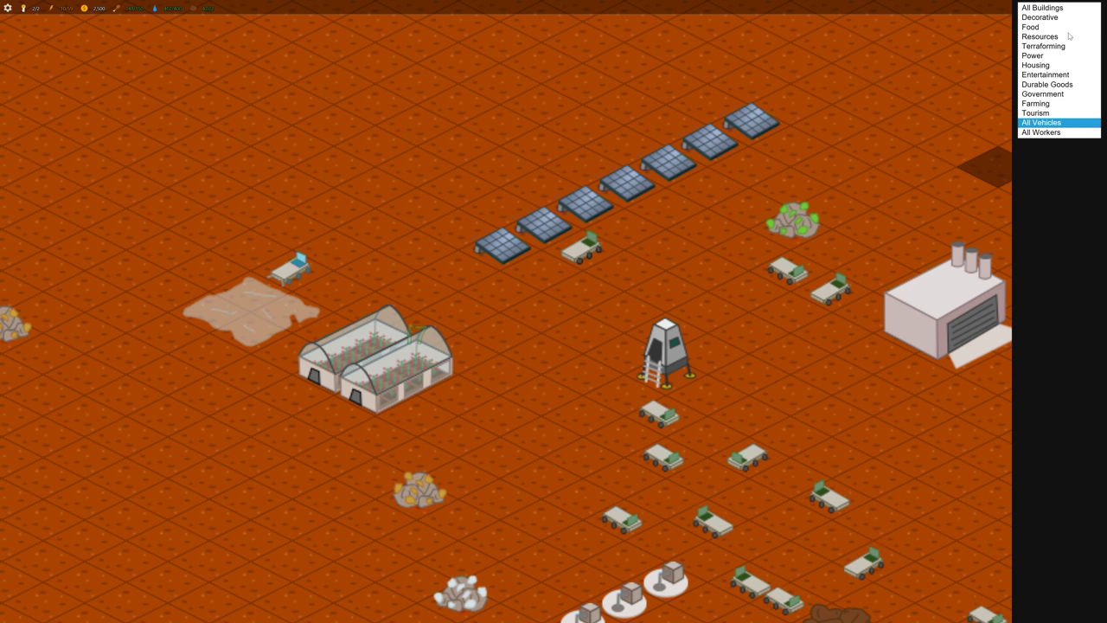
click(790, 275)
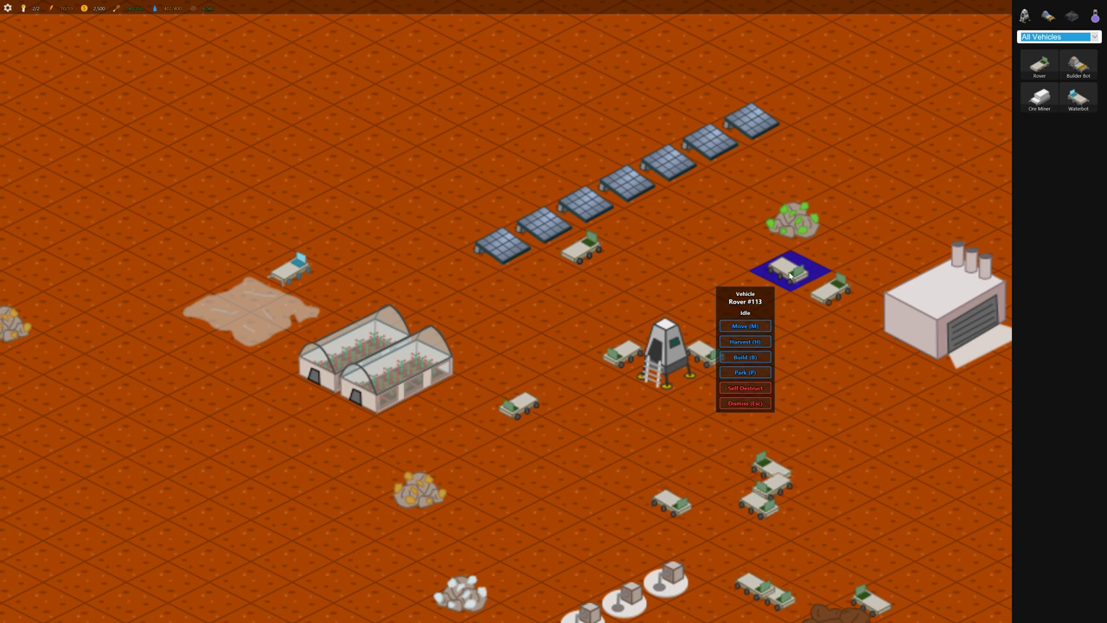
click(748, 357)
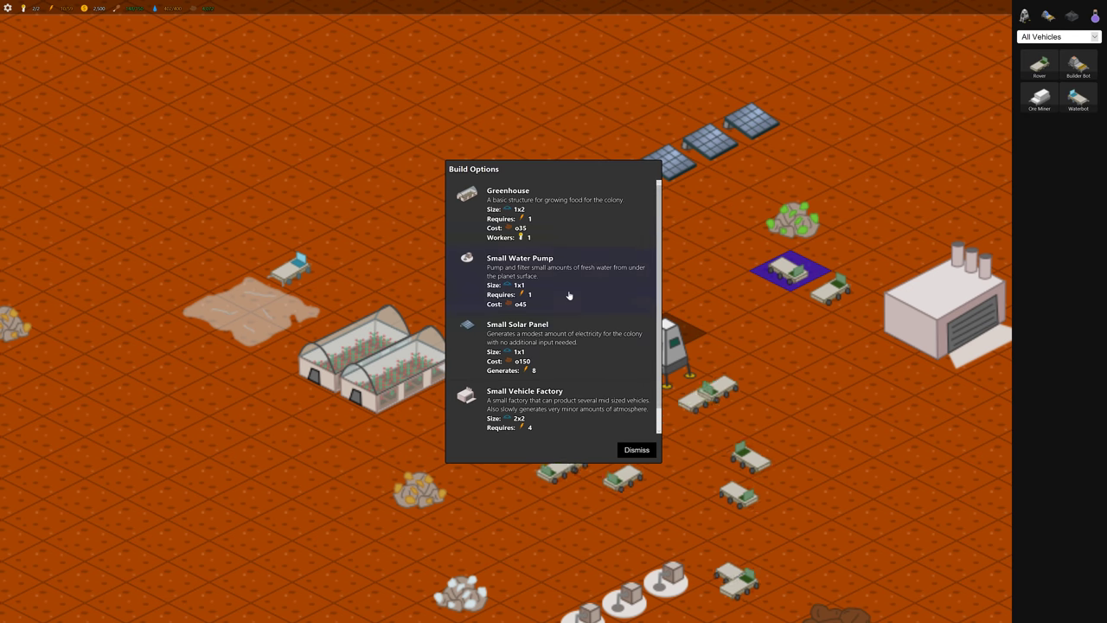
scroll(569, 295, down, 1)
click(637, 450)
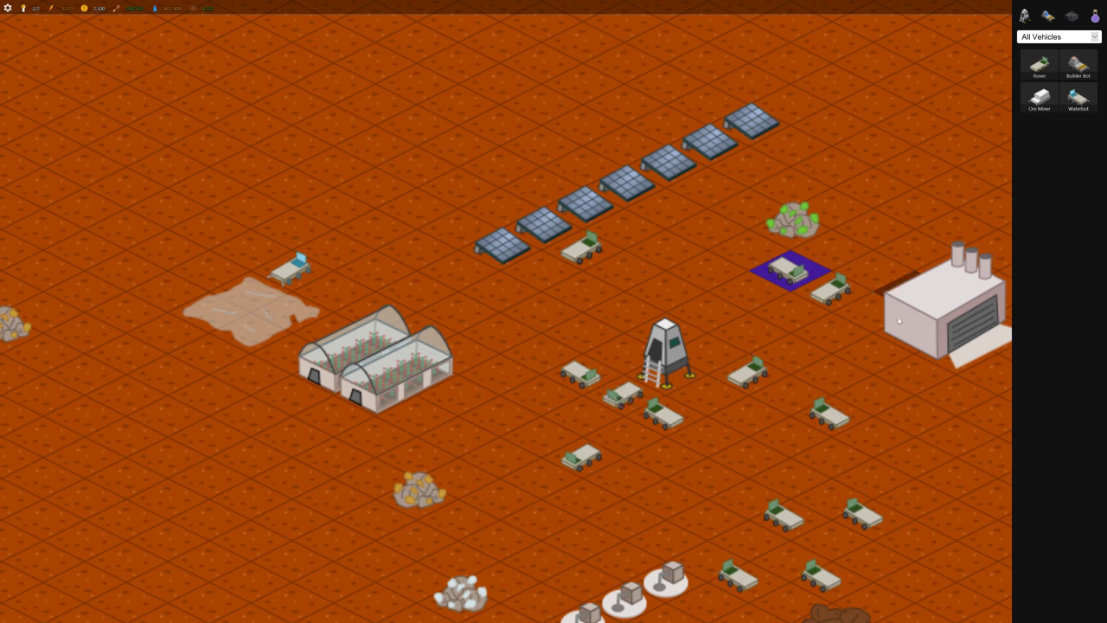
drag(726, 398, 539, 329)
click(823, 320)
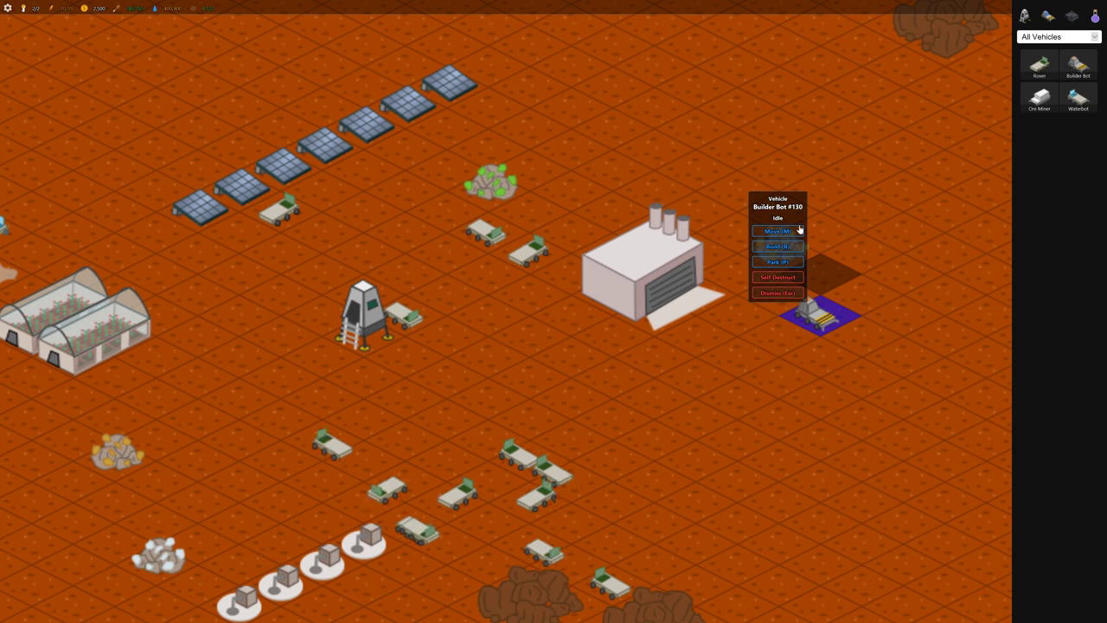
click(776, 247)
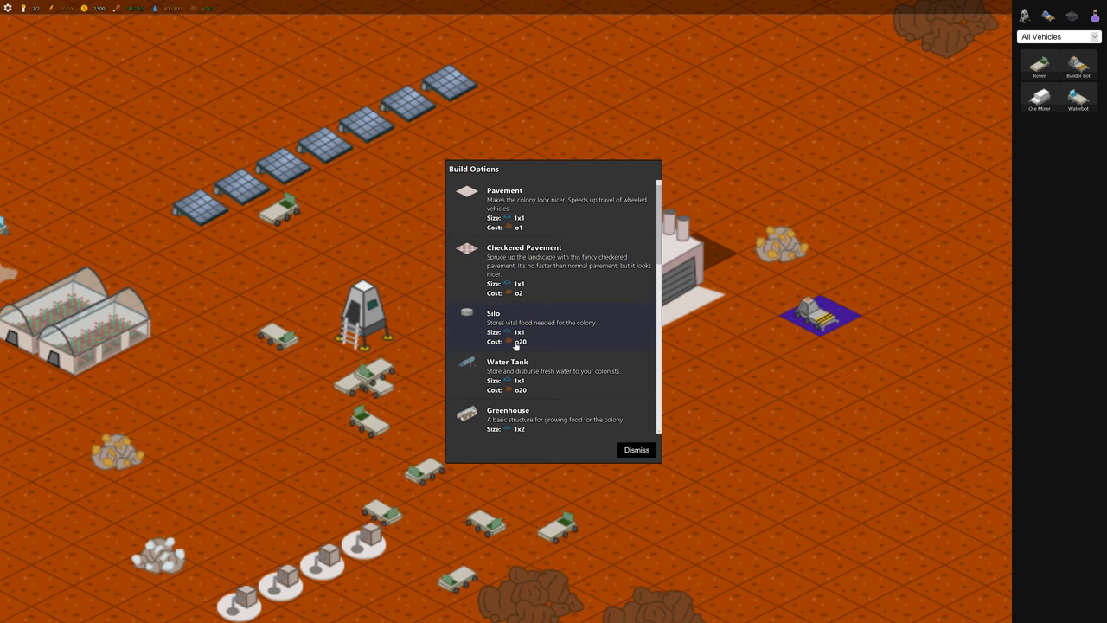
scroll(554, 297, down, 2)
scroll(536, 311, up, 1)
scroll(534, 320, down, 2)
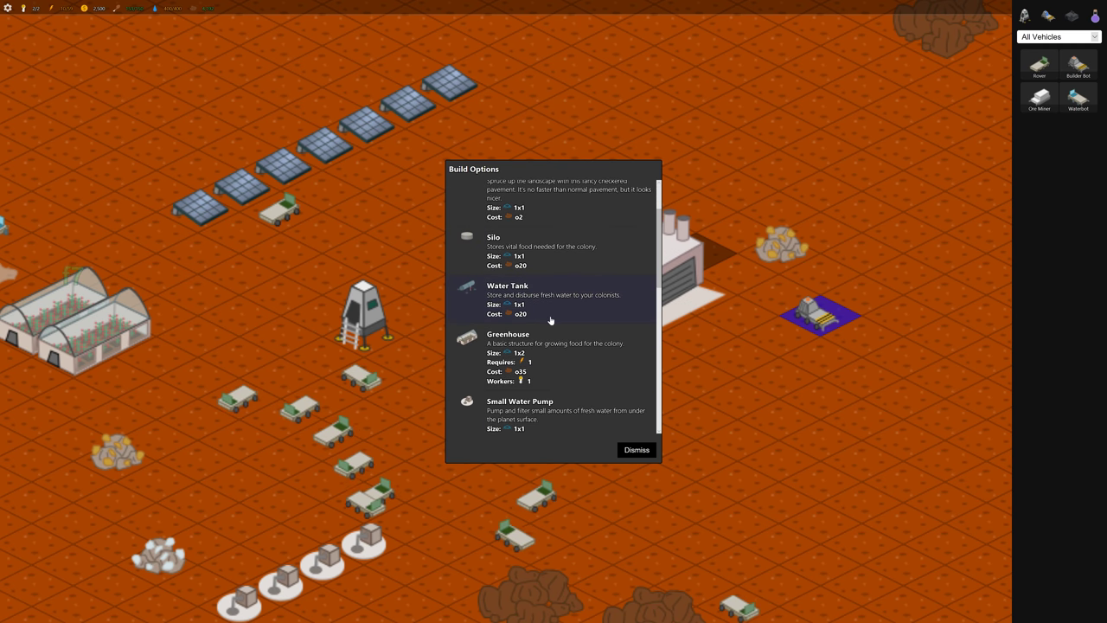
scroll(534, 325, down, 2)
scroll(528, 337, down, 2)
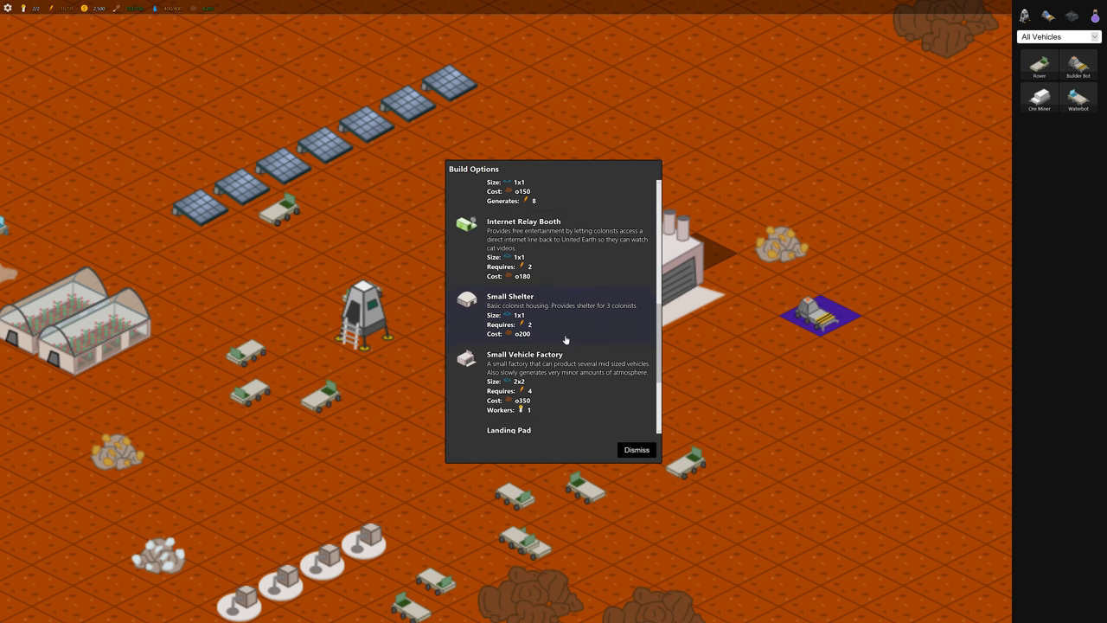
scroll(536, 341, down, 2)
scroll(567, 337, up, 3)
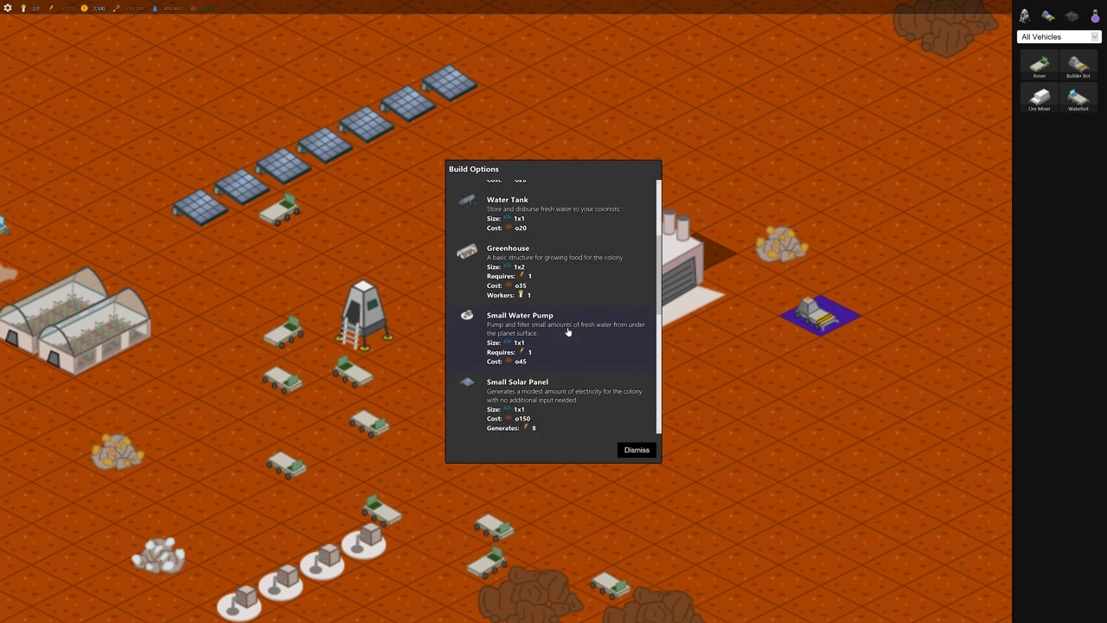
scroll(567, 334, up, 3)
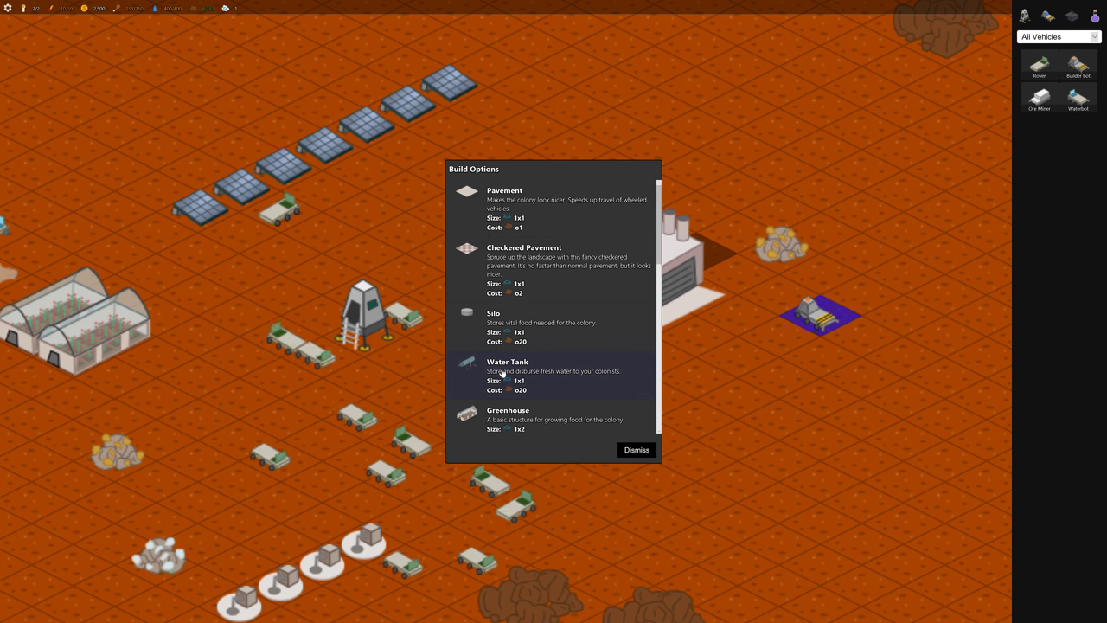
Place a water tank on the tile beside the greenhouses, correcting a misplaced footprint, and confirm.
click(505, 372)
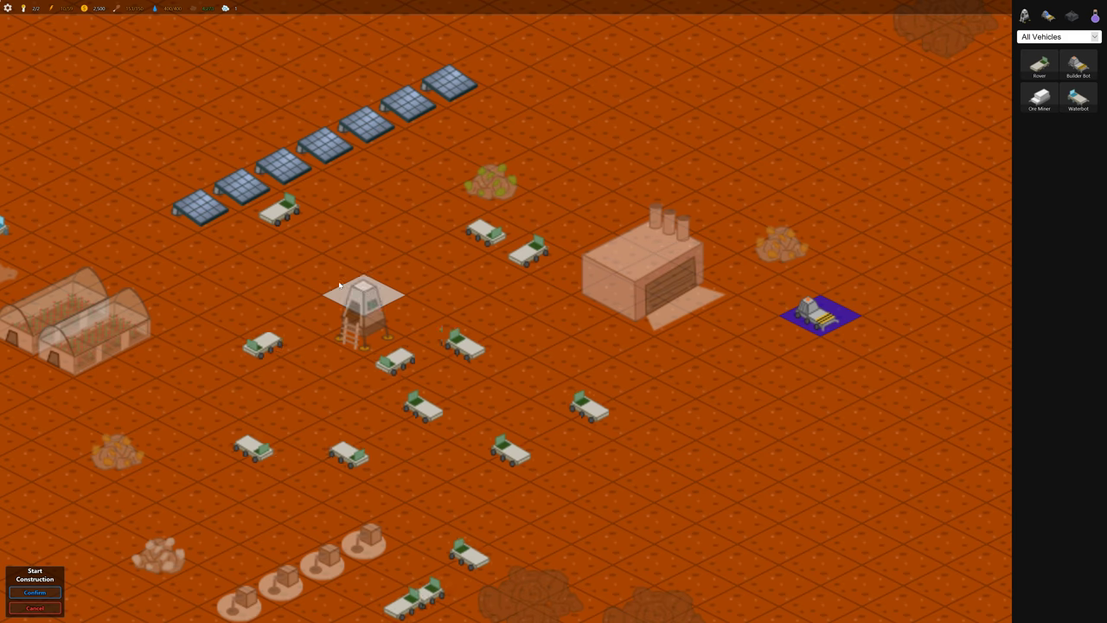
drag(468, 286, 501, 315)
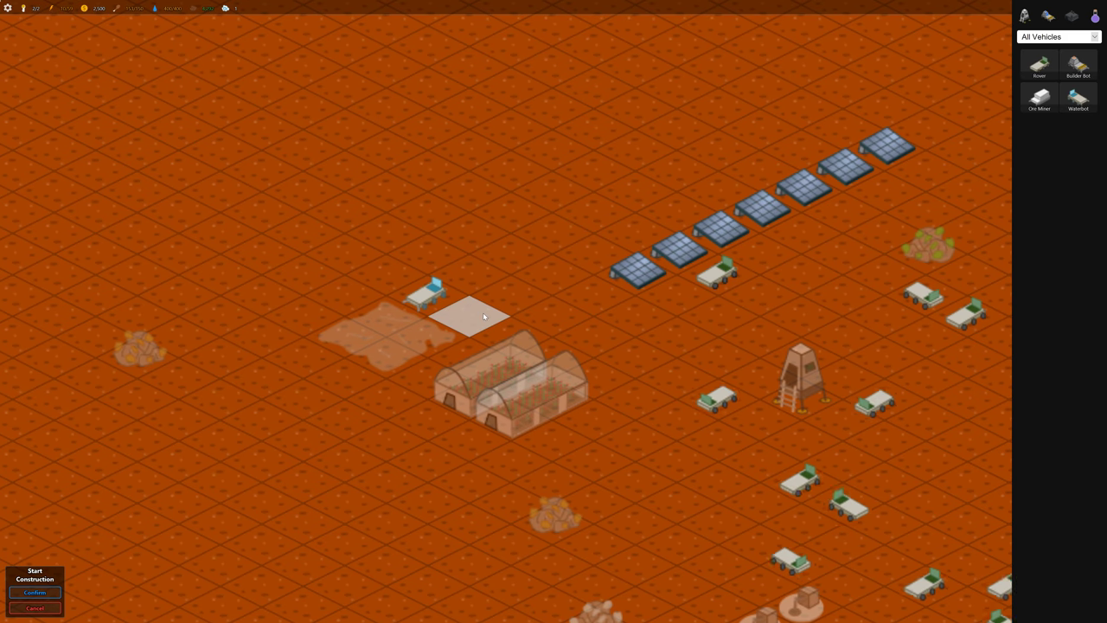
click(432, 299)
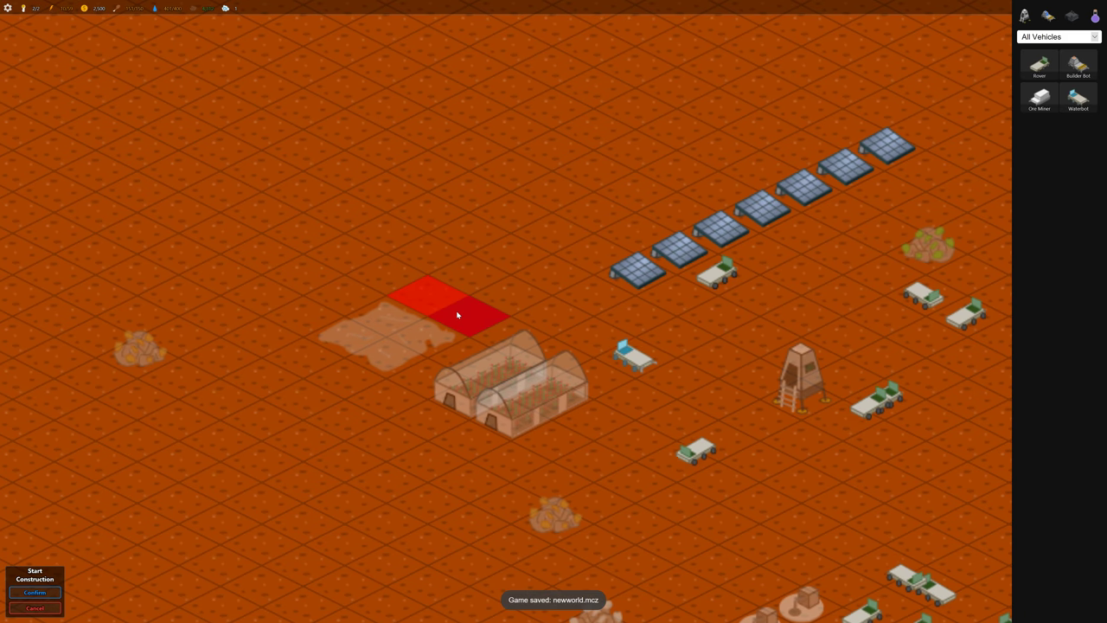
click(472, 319)
click(35, 610)
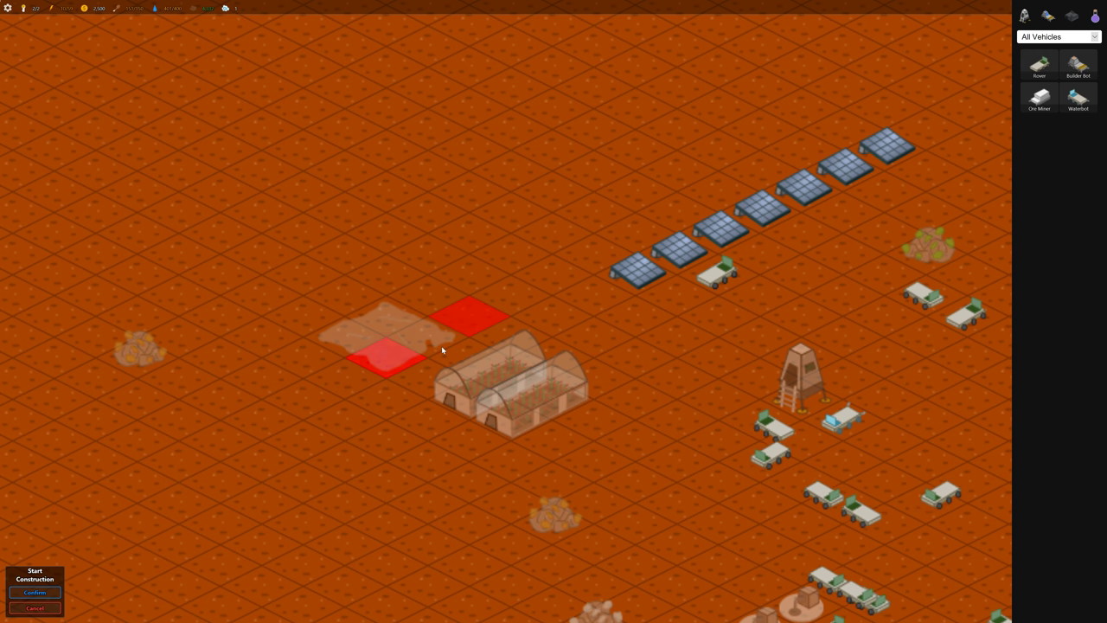
click(472, 318)
click(35, 593)
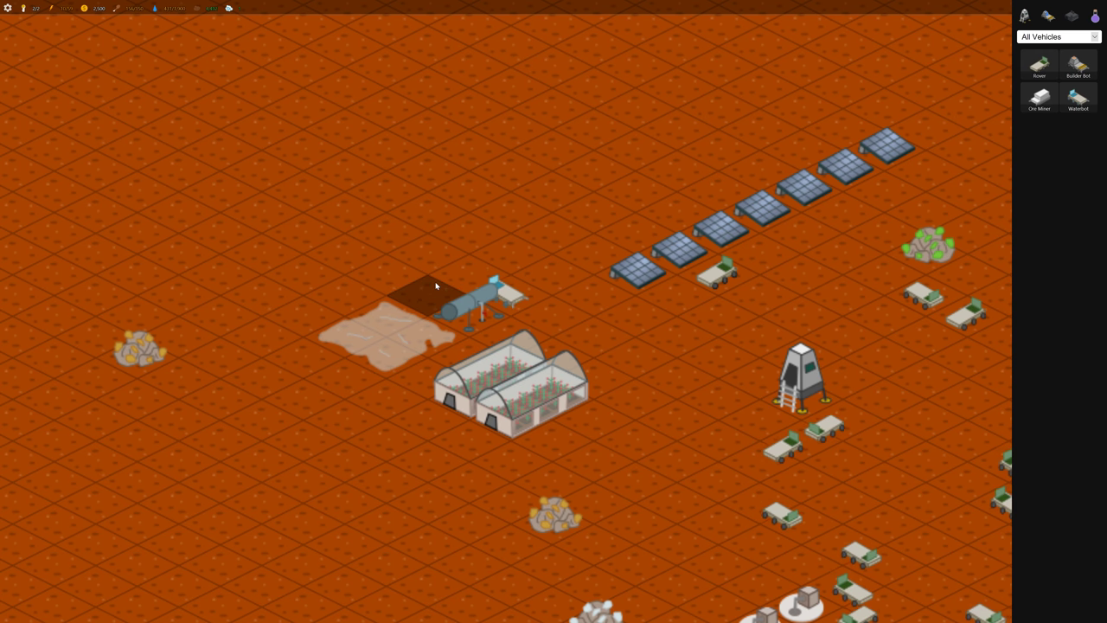
click(515, 330)
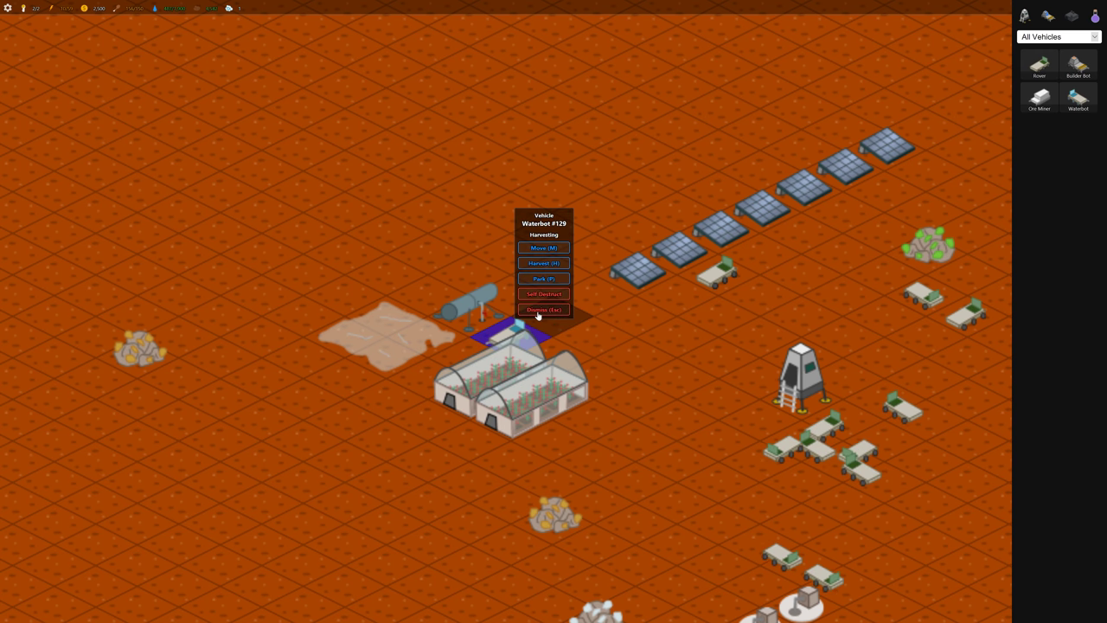
click(536, 311)
click(519, 333)
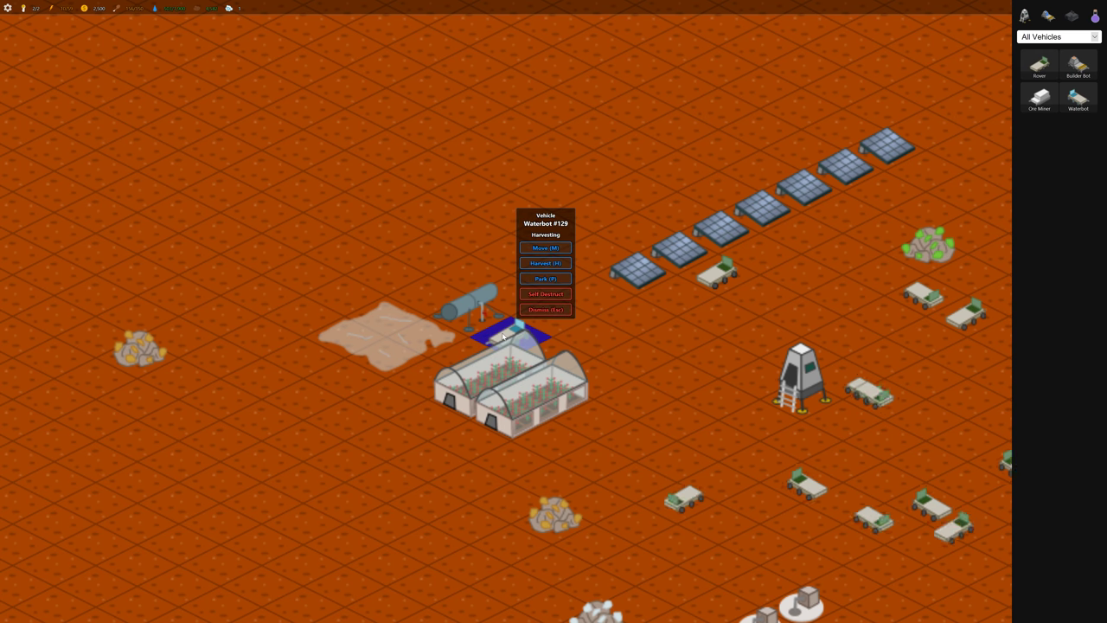
click(547, 310)
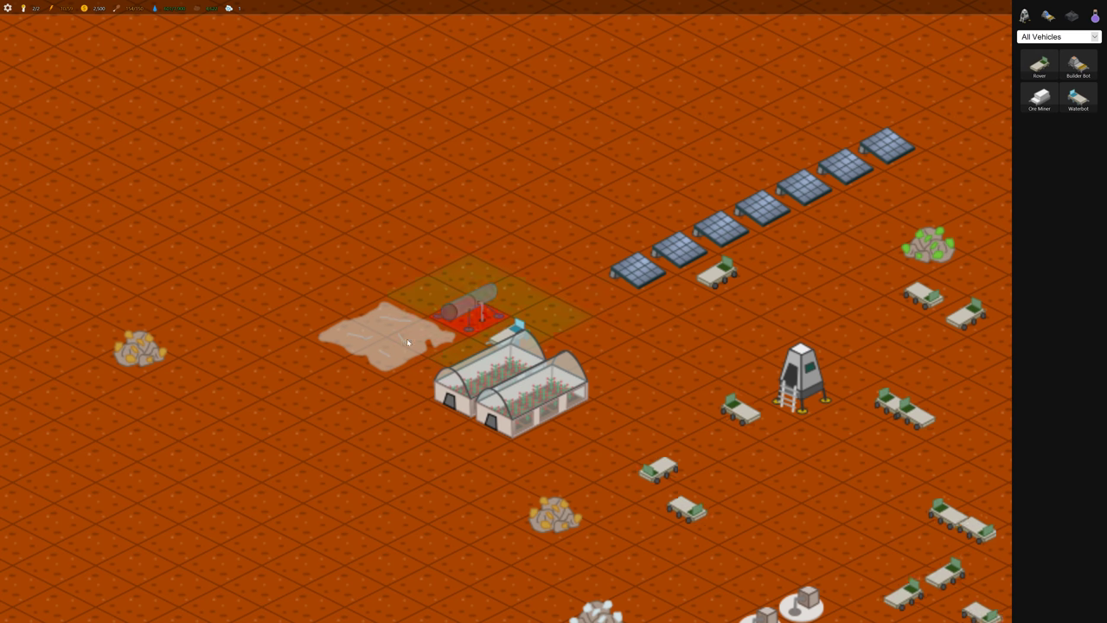
click(358, 348)
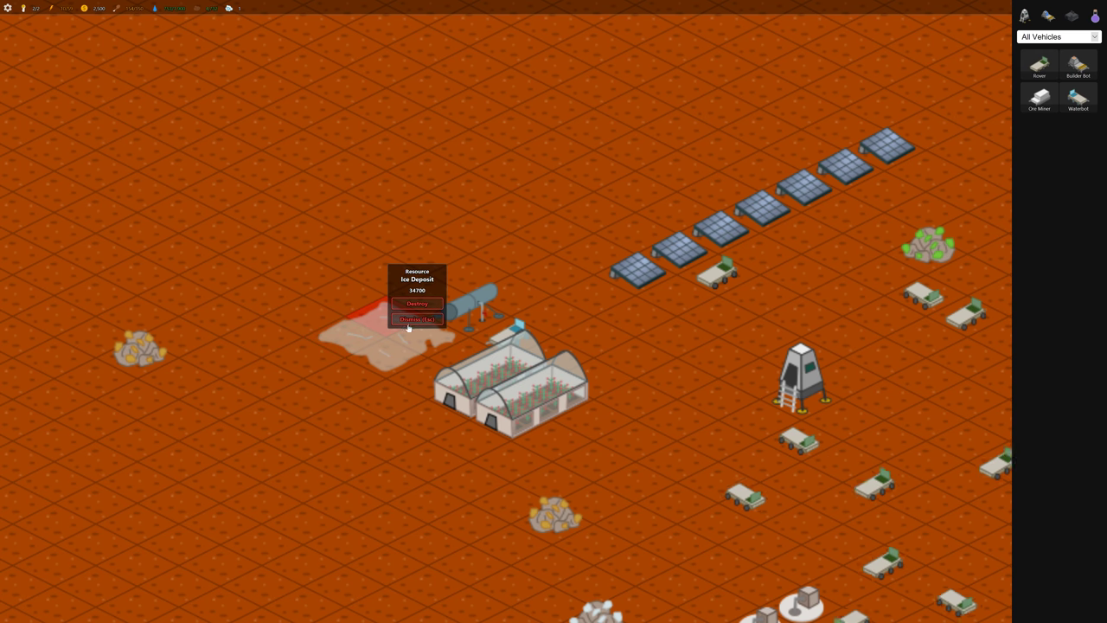
click(409, 321)
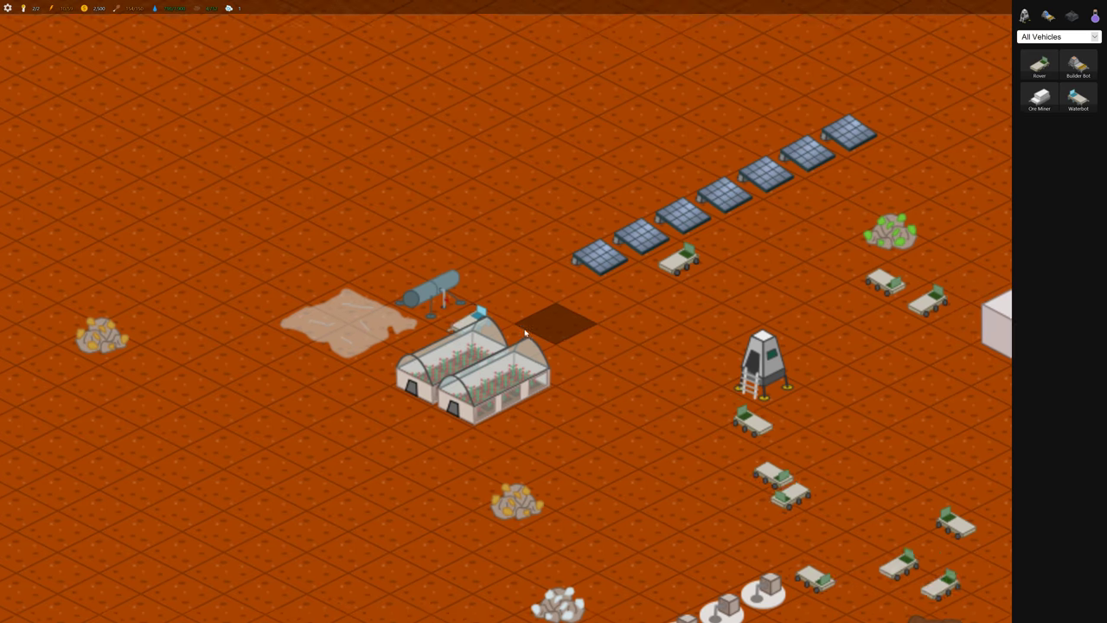
drag(450, 346, 359, 301)
click(358, 301)
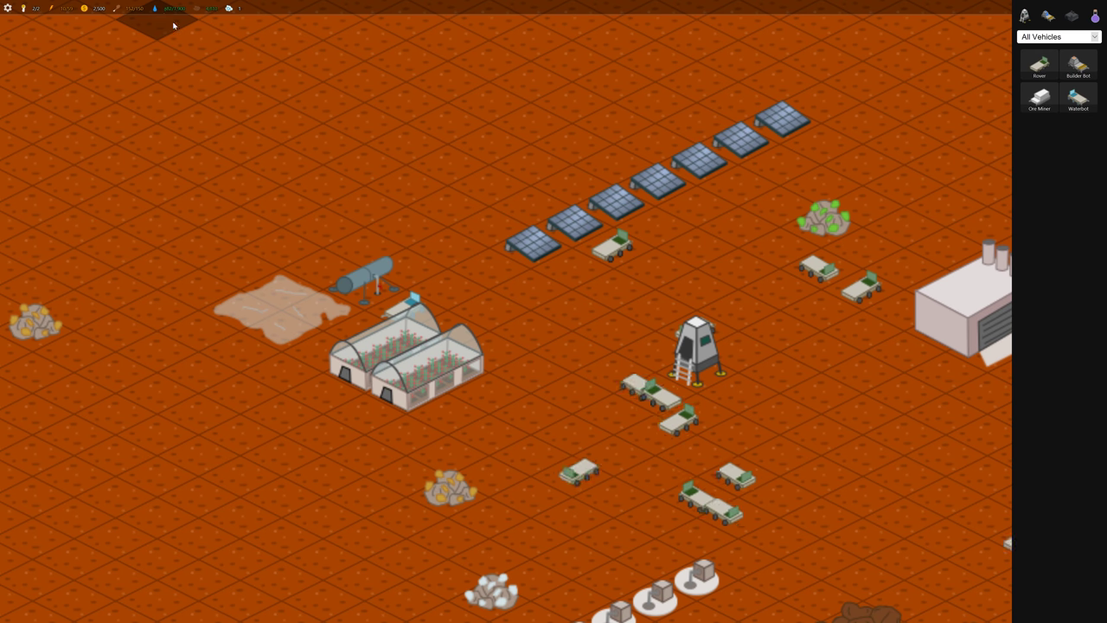
scroll(432, 265, down, 2)
scroll(432, 303, up, 2)
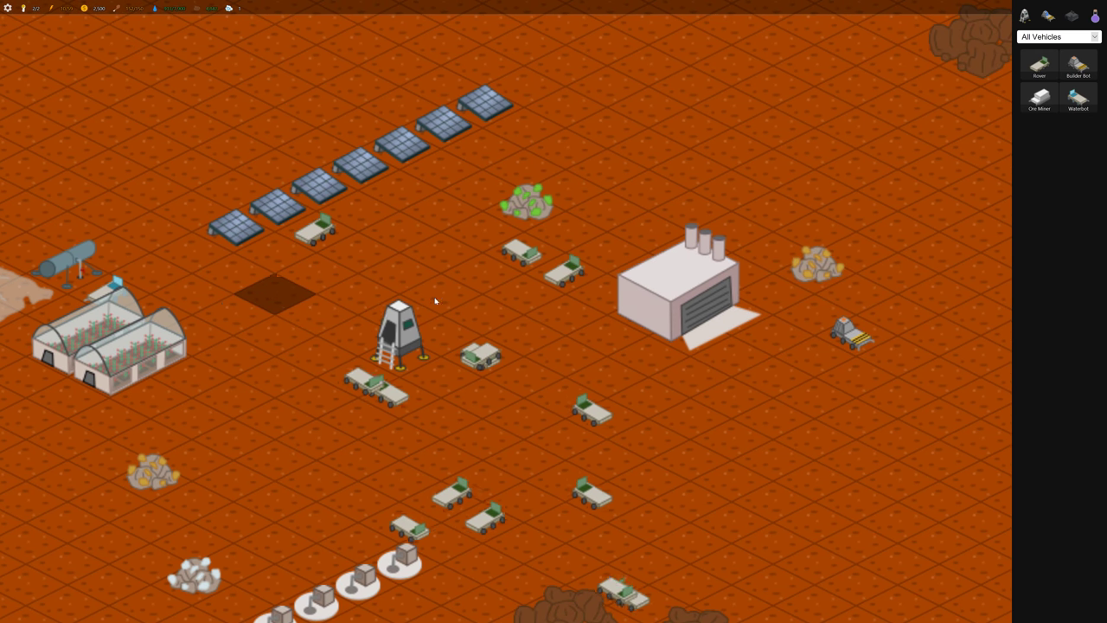
Centre on the vehicle factory and order a second Waterbot.
drag(465, 274, 612, 208)
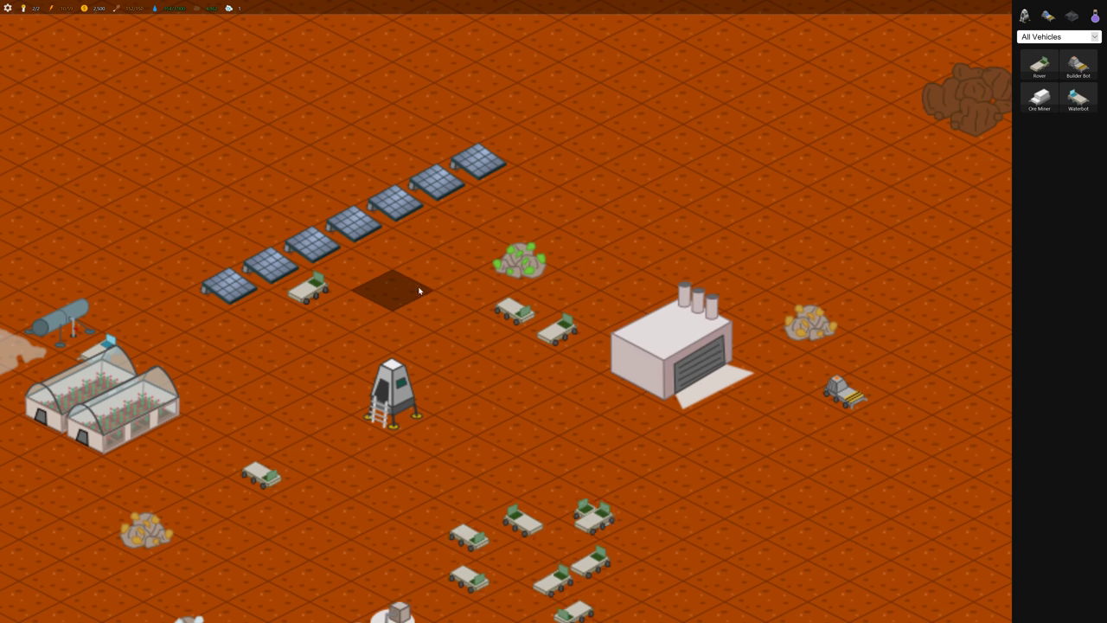
scroll(612, 207, down, 1)
scroll(519, 243, down, 1)
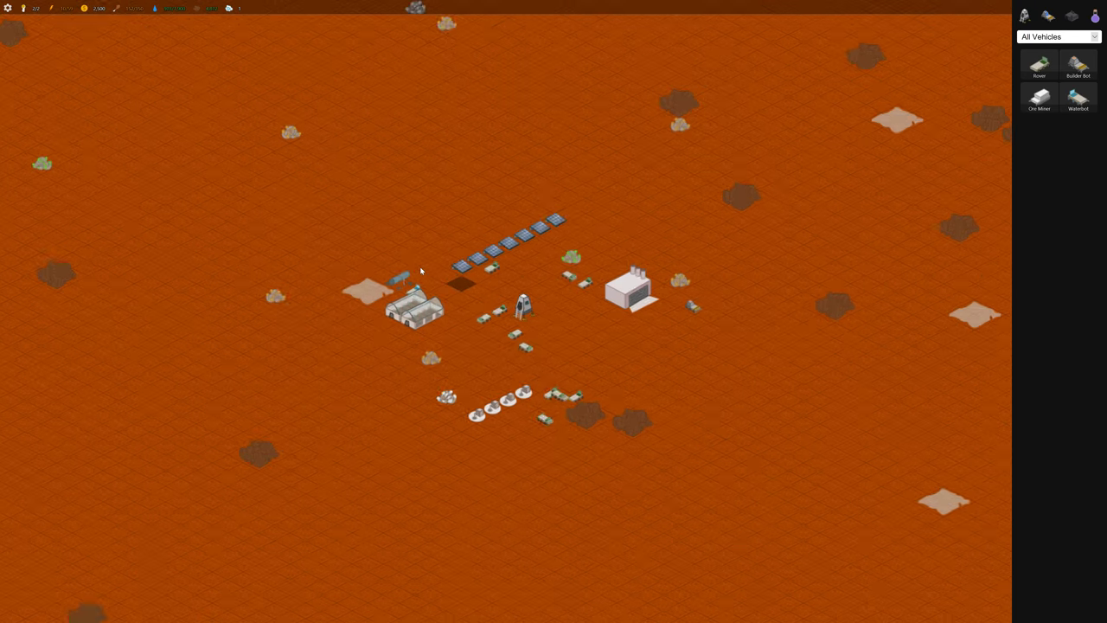
scroll(421, 269, down, 2)
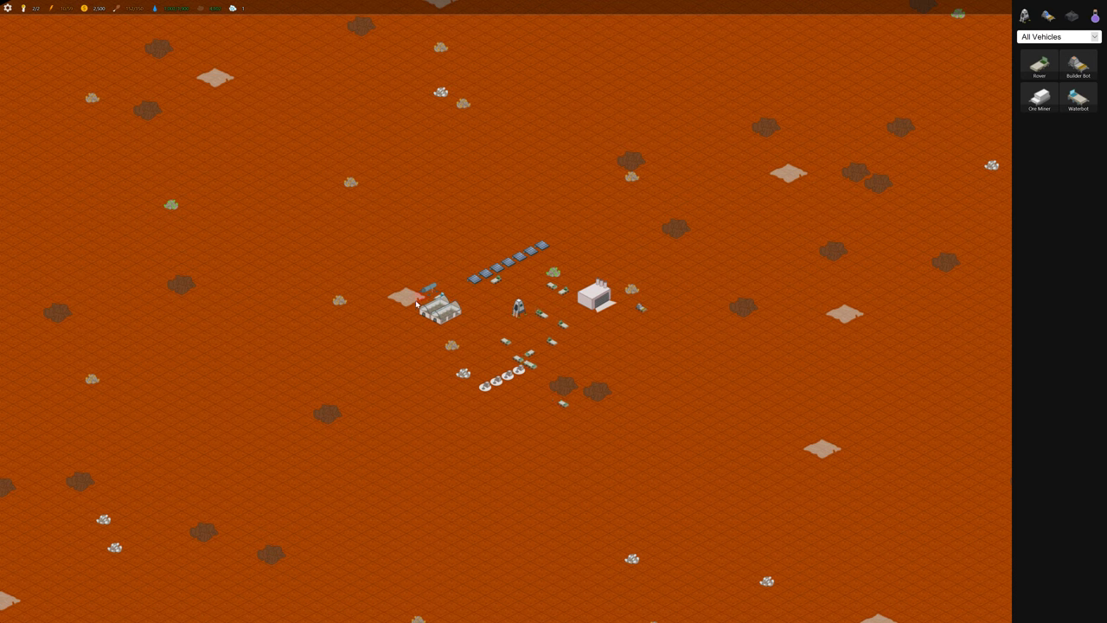
drag(741, 394, 640, 397)
scroll(510, 339, up, 1)
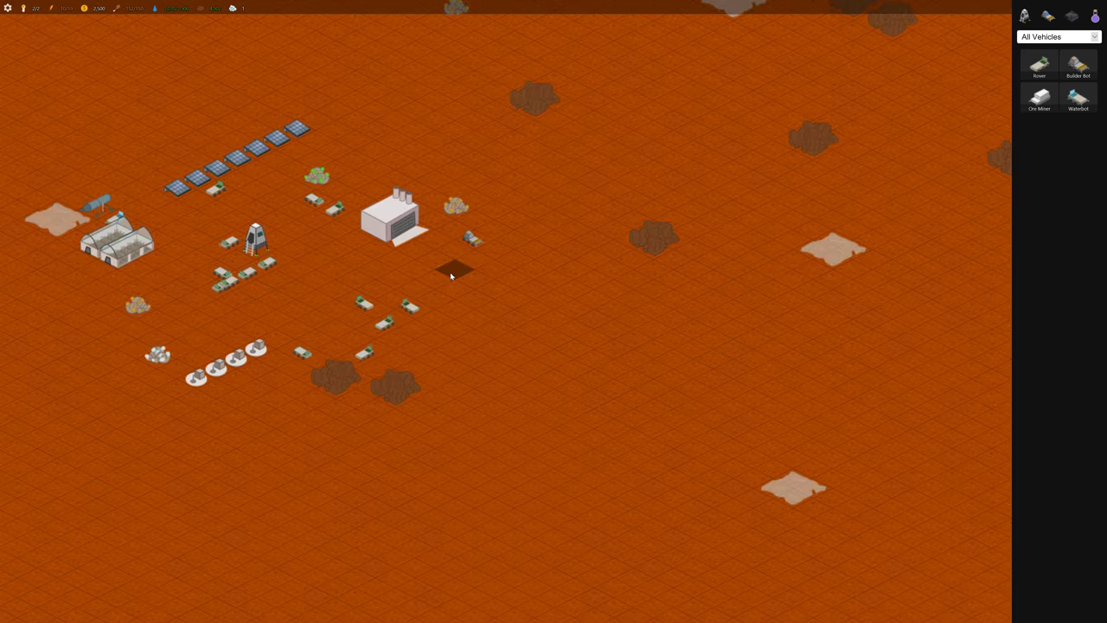
scroll(433, 285, up, 1)
drag(376, 278, 484, 251)
click(549, 227)
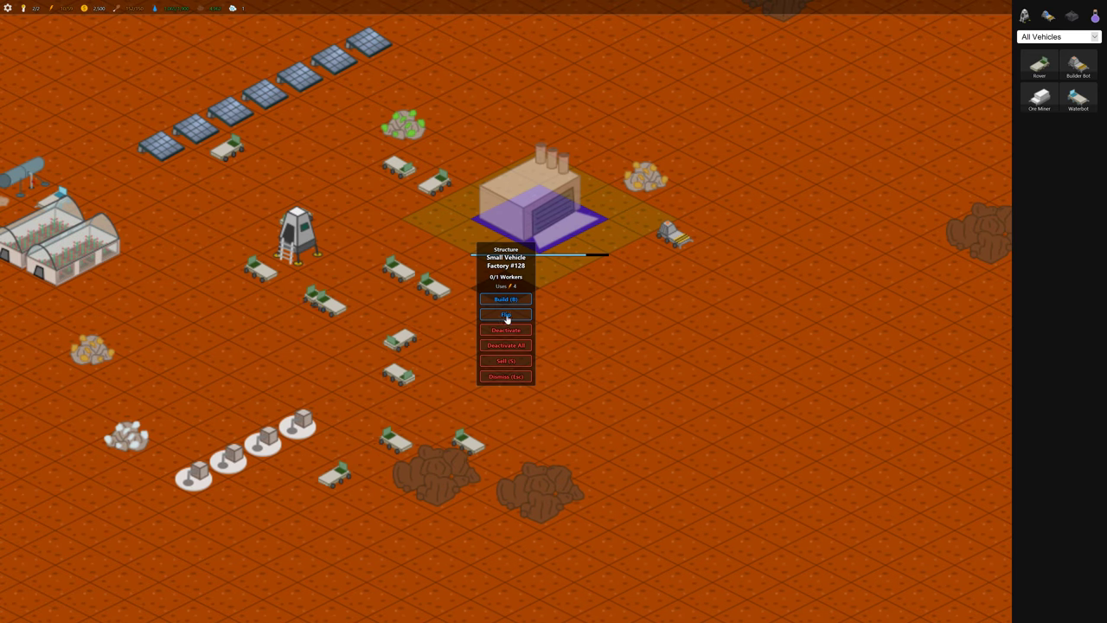
click(504, 304)
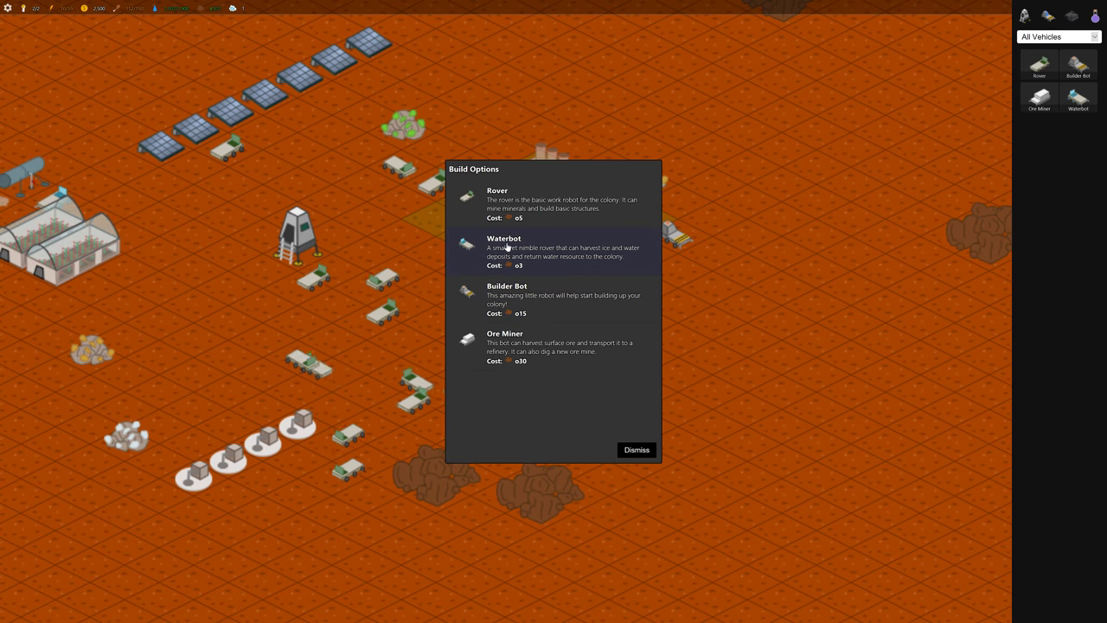
click(506, 248)
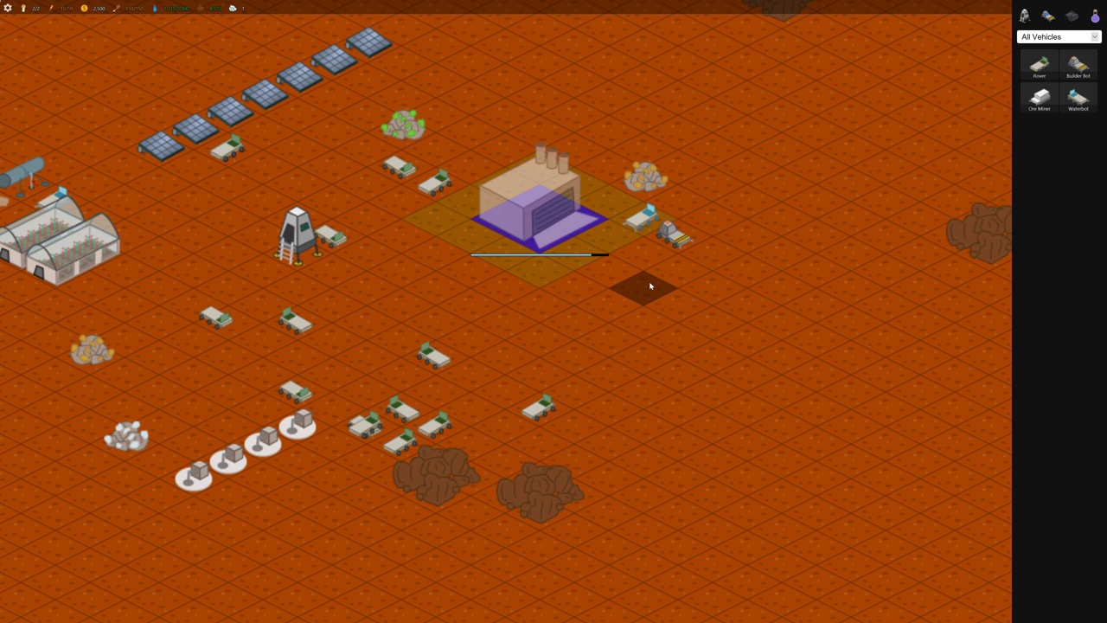
Give the new waterbot a parking spot beside the factory and select the builder bot.
click(645, 218)
click(778, 283)
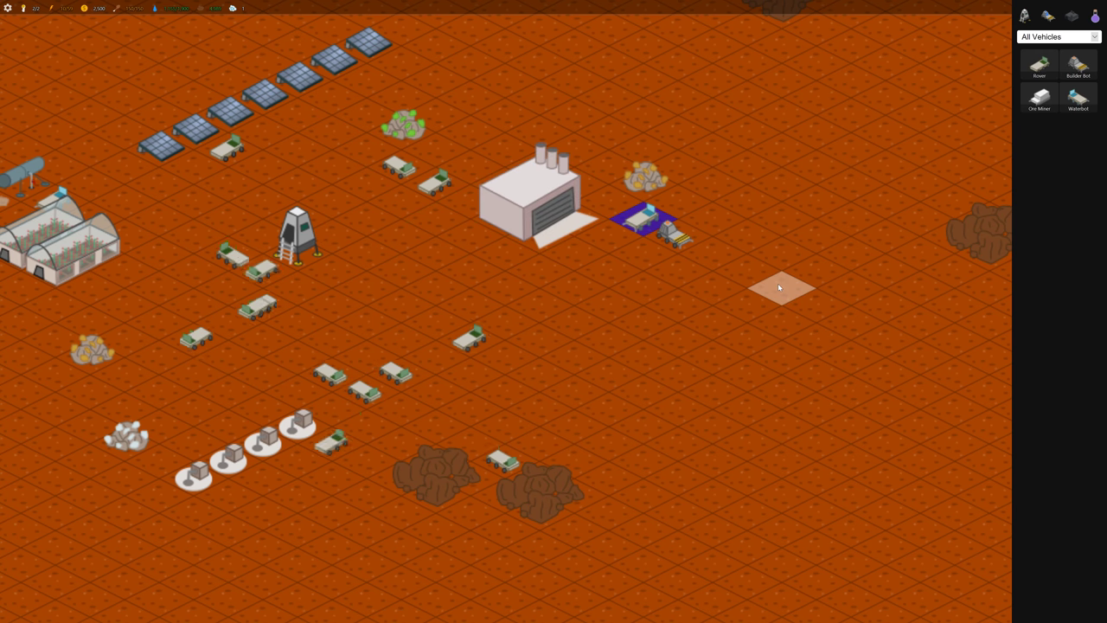
click(678, 240)
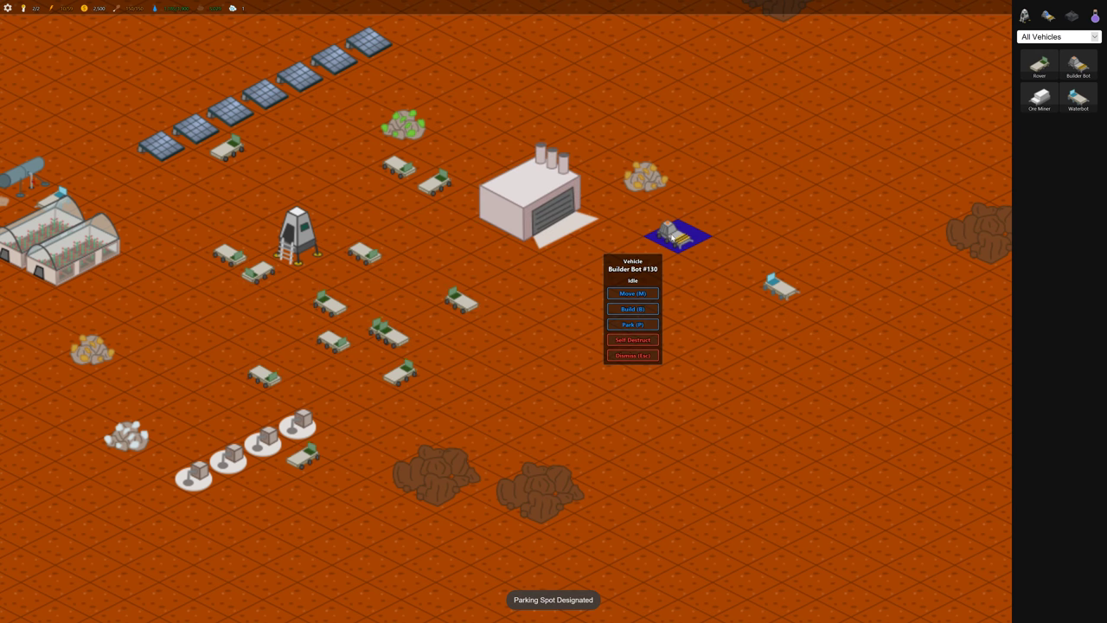
Have the builder bot start the water tank site on open ground to the southeast.
click(632, 309)
scroll(538, 259, down, 2)
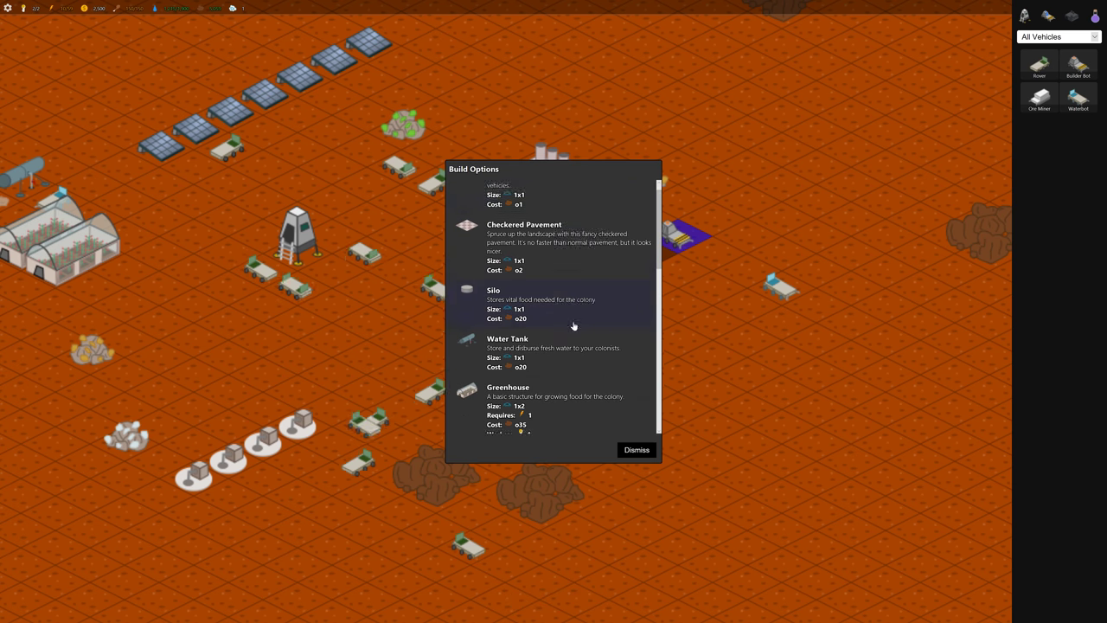
scroll(538, 259, down, 2)
click(538, 258)
key(Right)
key(Right)
key(Down)
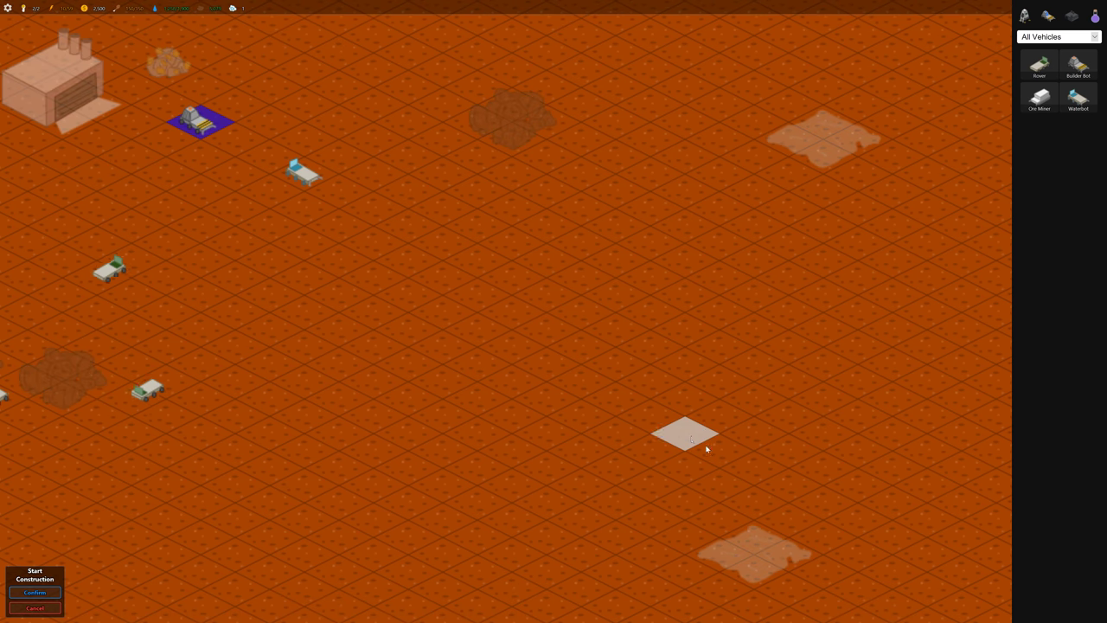
click(39, 593)
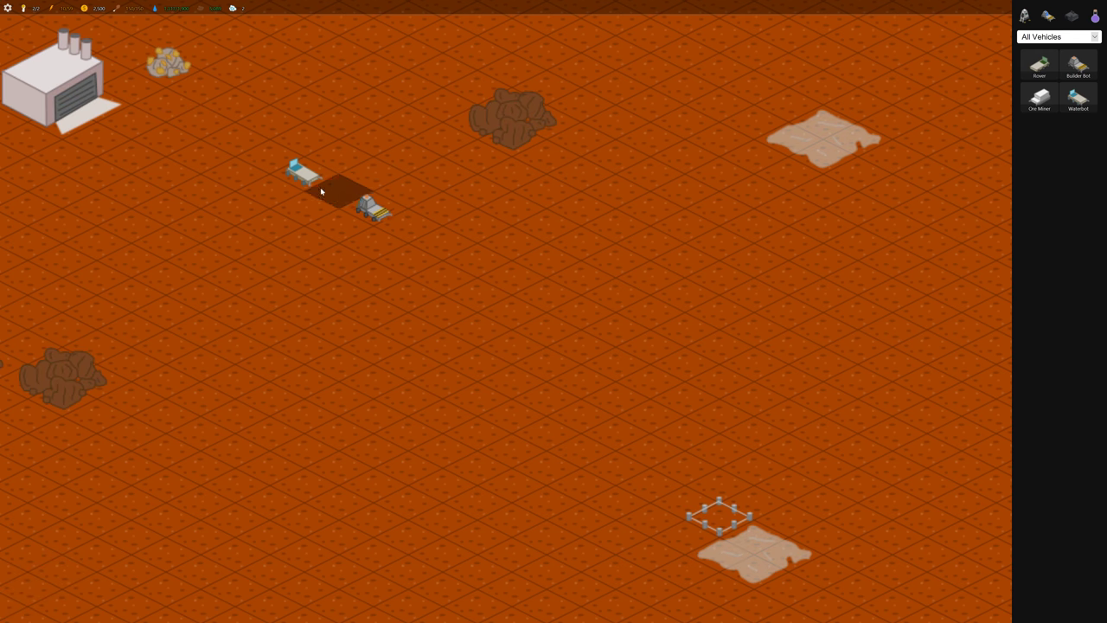
Move Waterbot #132 to the lower ice deposit, place the tank beside it, and order Harvest.
click(294, 174)
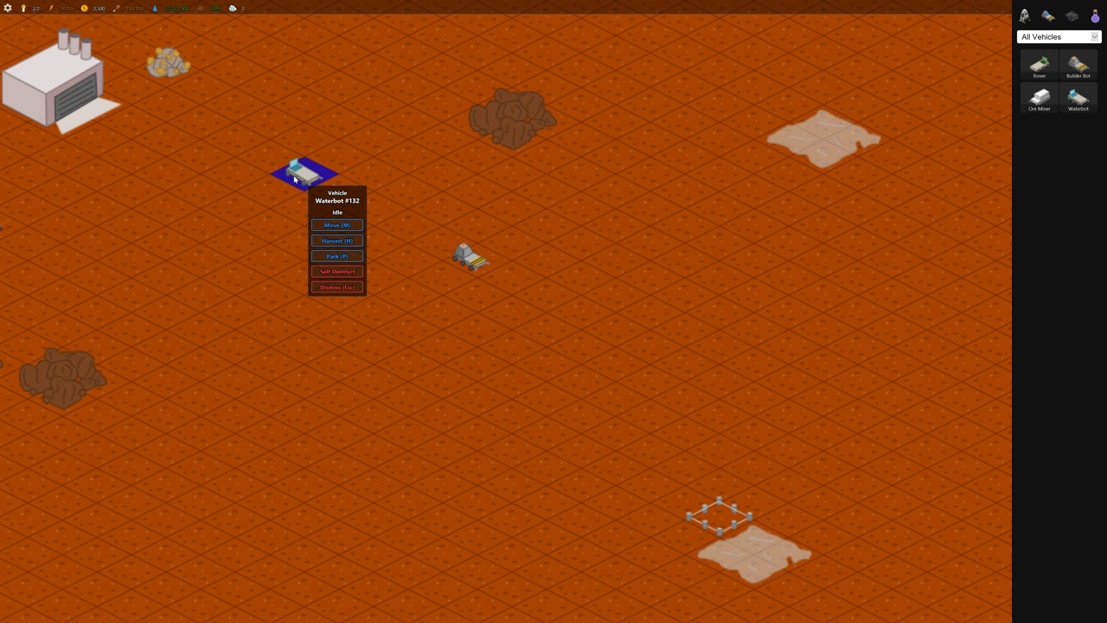
click(344, 226)
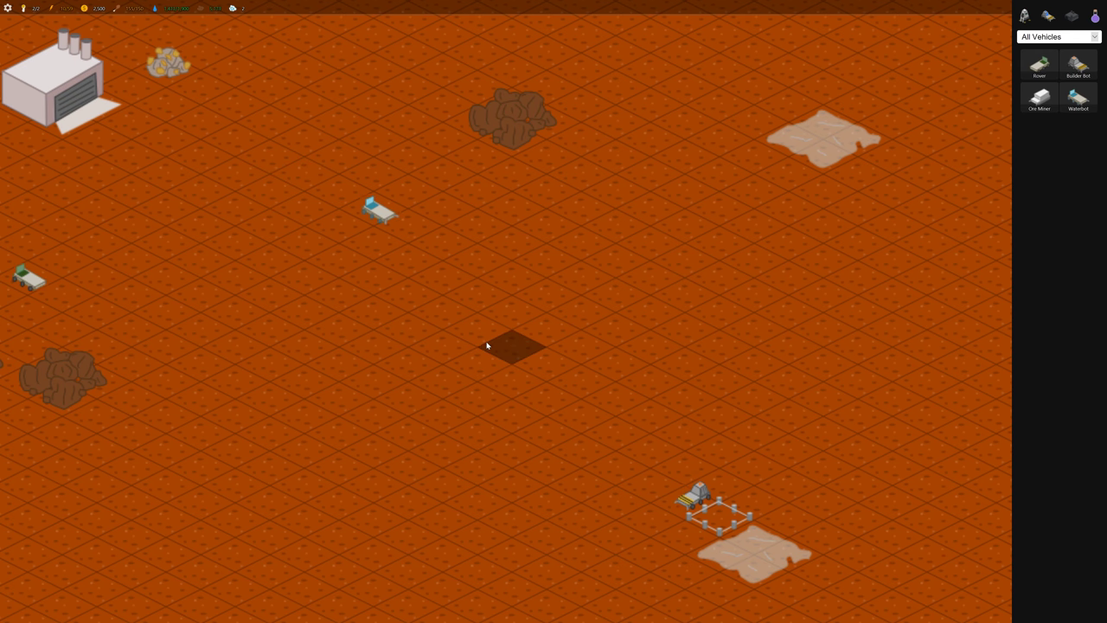
mouse_move(272, 332)
mouse_down()
mouse_move(605, 415)
mouse_move(485, 363)
mouse_up()
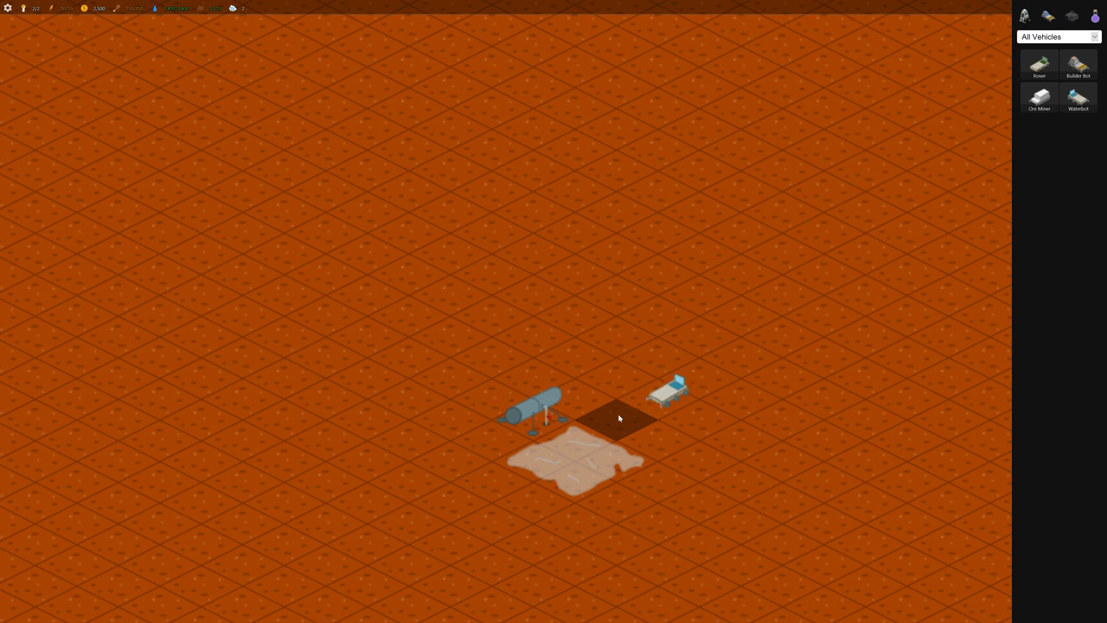
click(528, 417)
click(625, 425)
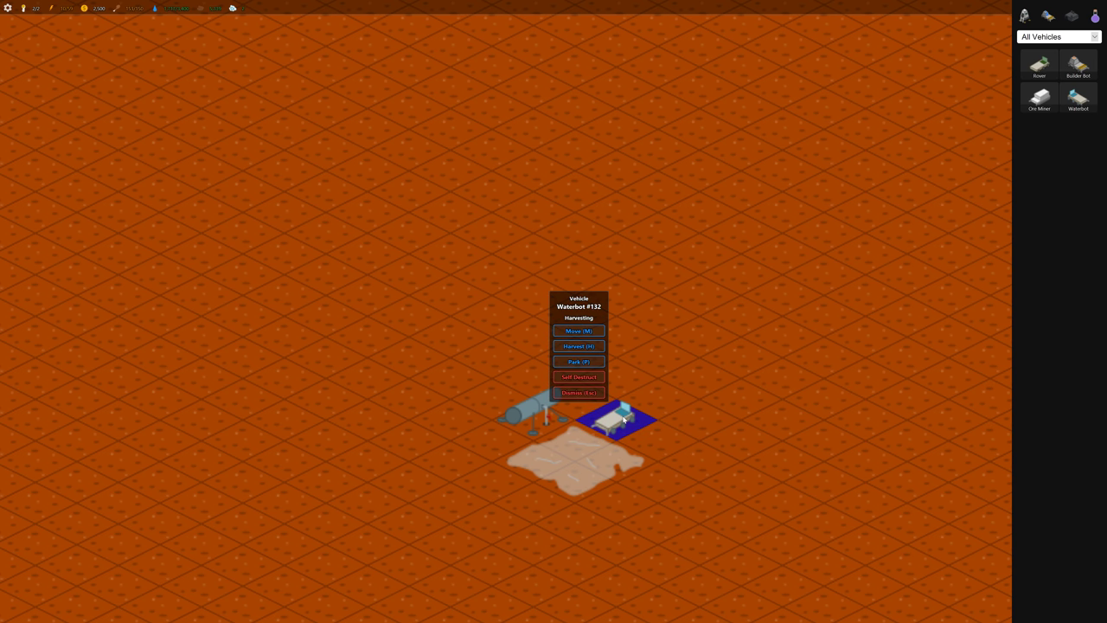
click(577, 465)
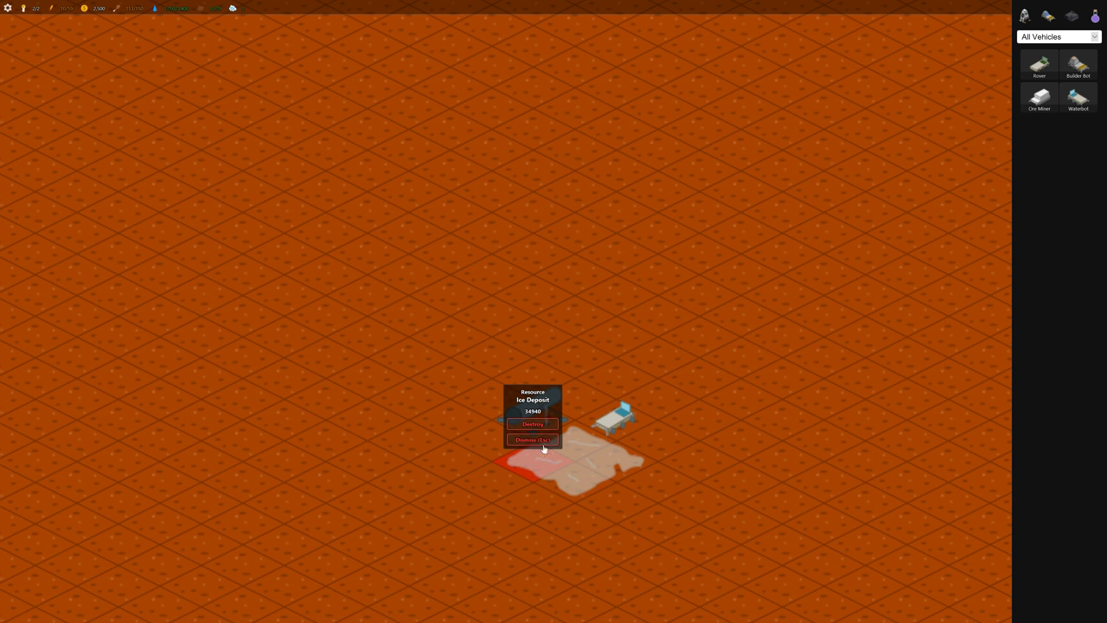
key(Escape)
scroll(247, 279, down, 3)
scroll(260, 243, down, 3)
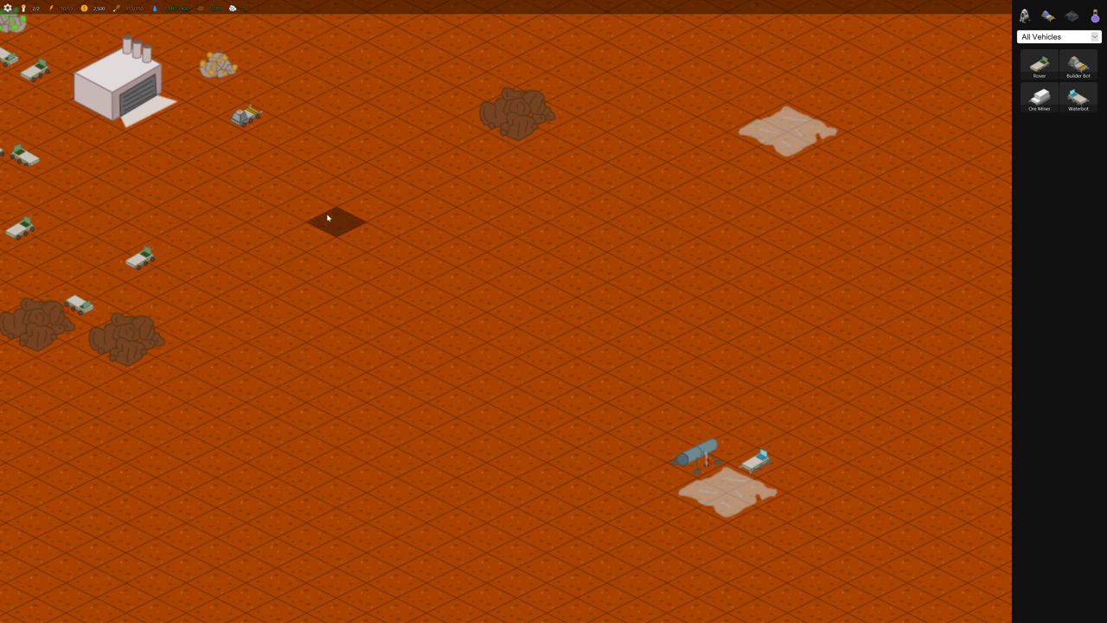
Order a Builder Bot at factory #128 and park it beside the factory.
drag(351, 389, 428, 345)
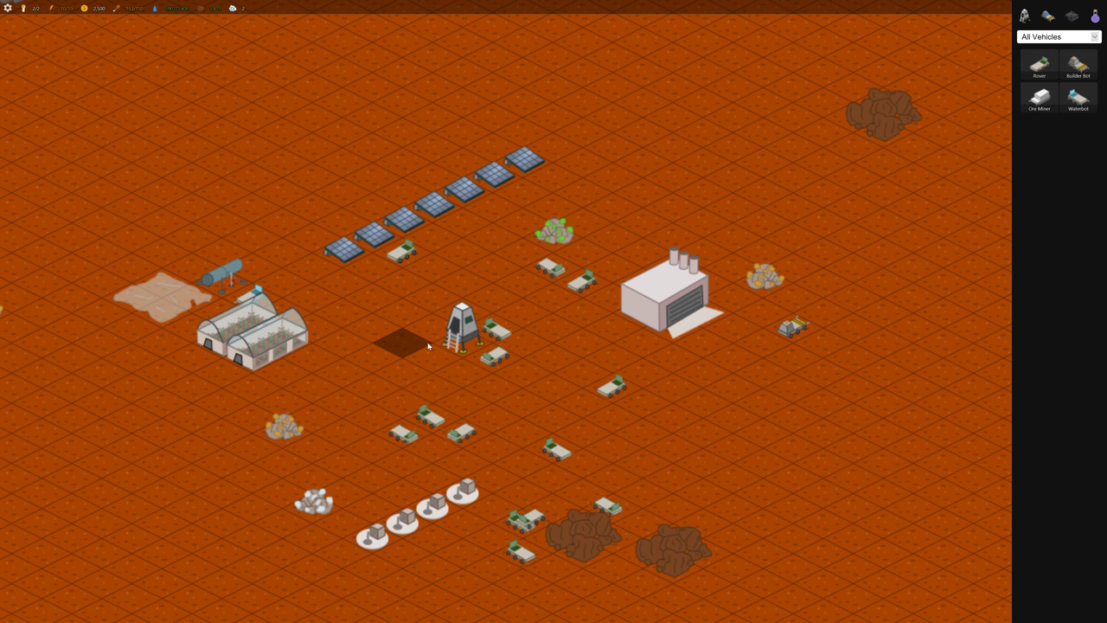
drag(605, 432, 413, 337)
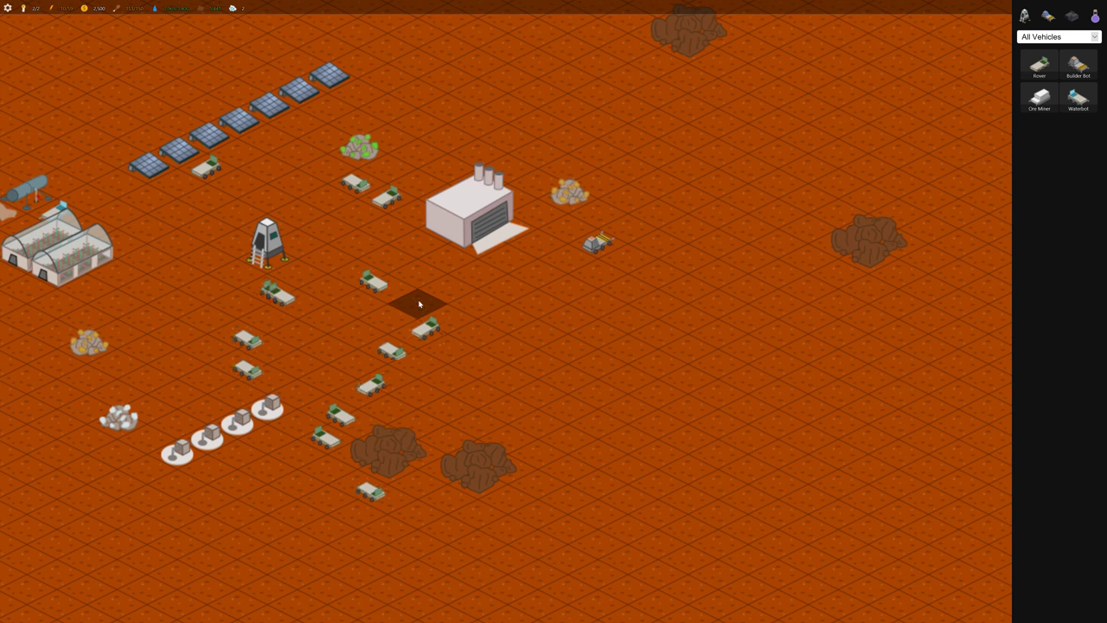
click(482, 240)
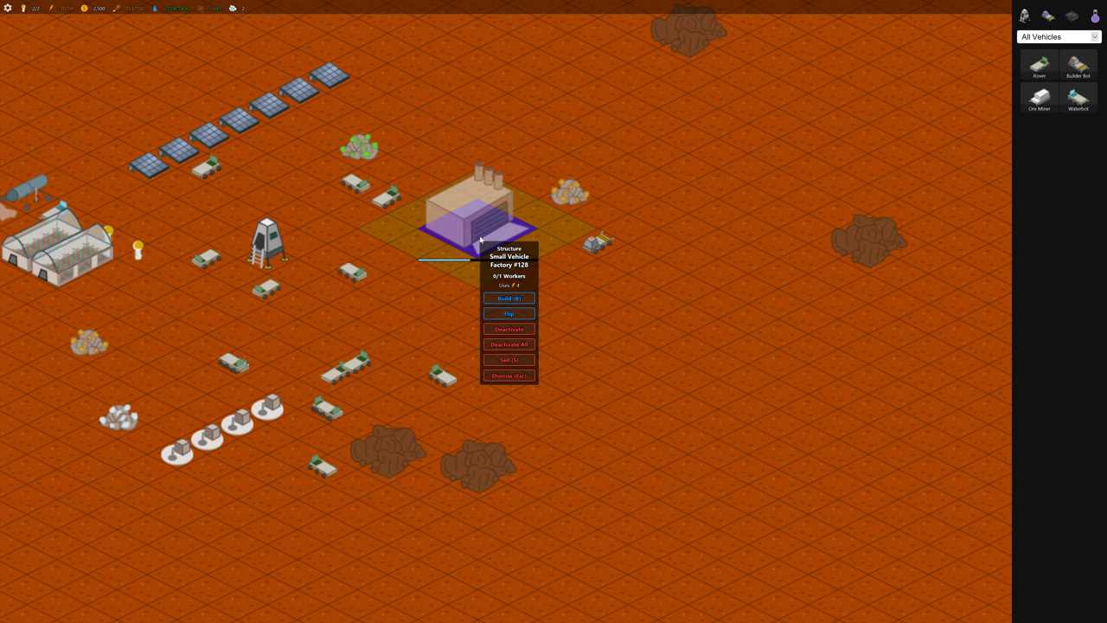
click(509, 300)
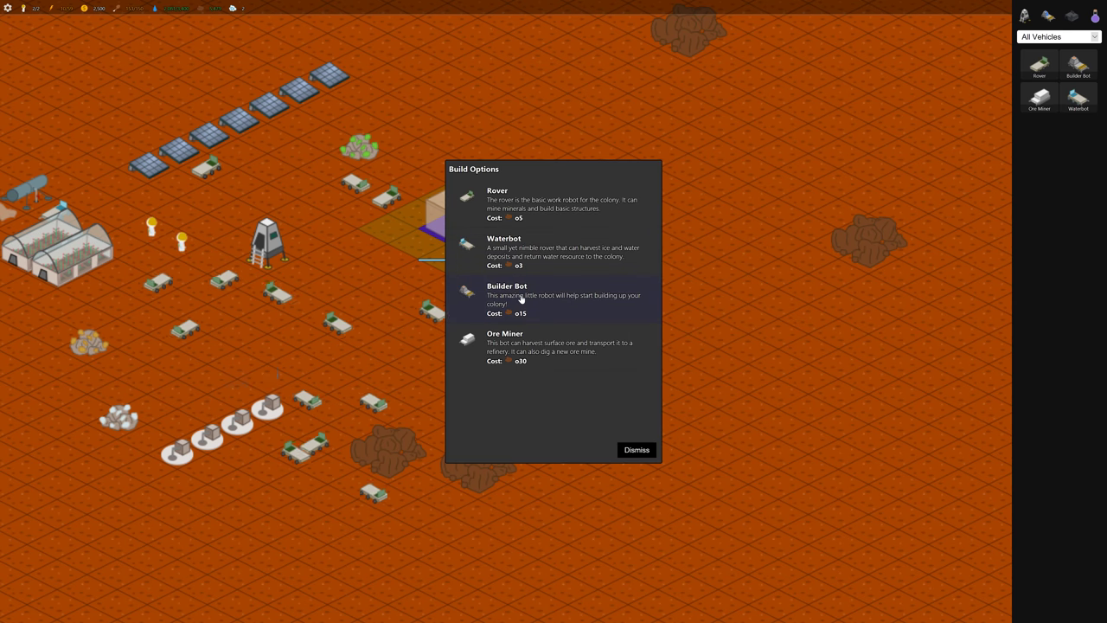
click(521, 299)
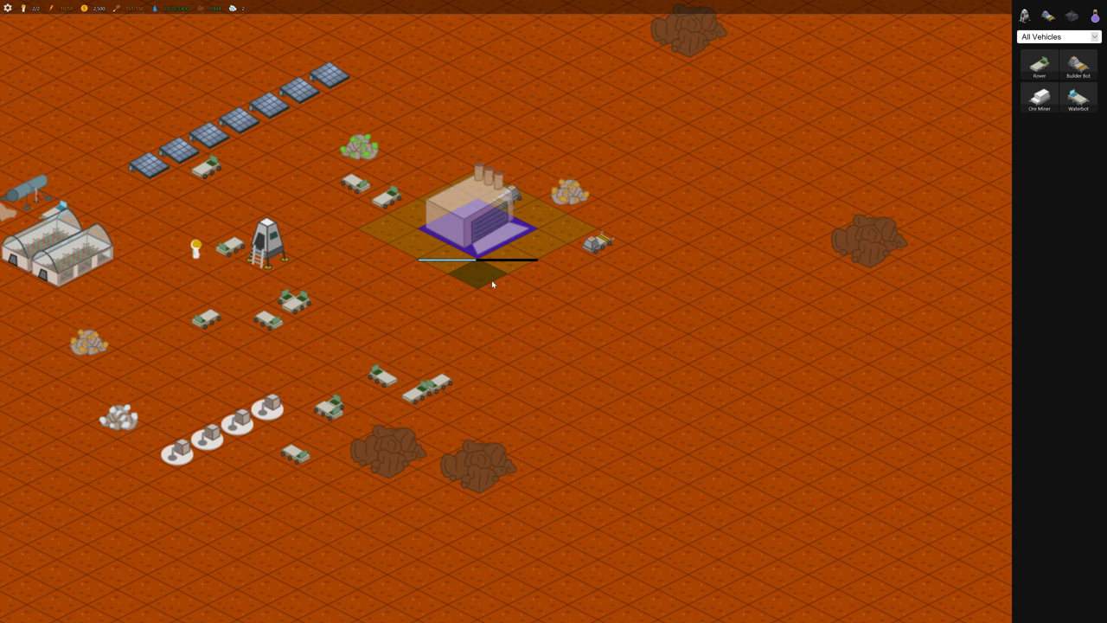
click(513, 205)
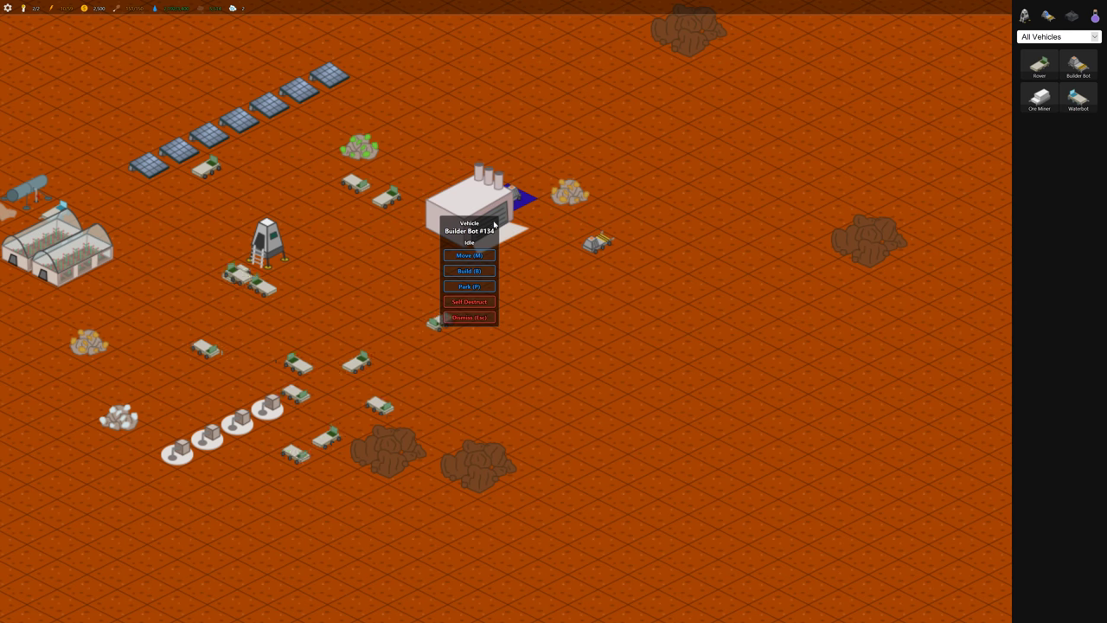
click(487, 285)
click(605, 255)
Produce a second Builder Bot and park it next in the row.
click(471, 234)
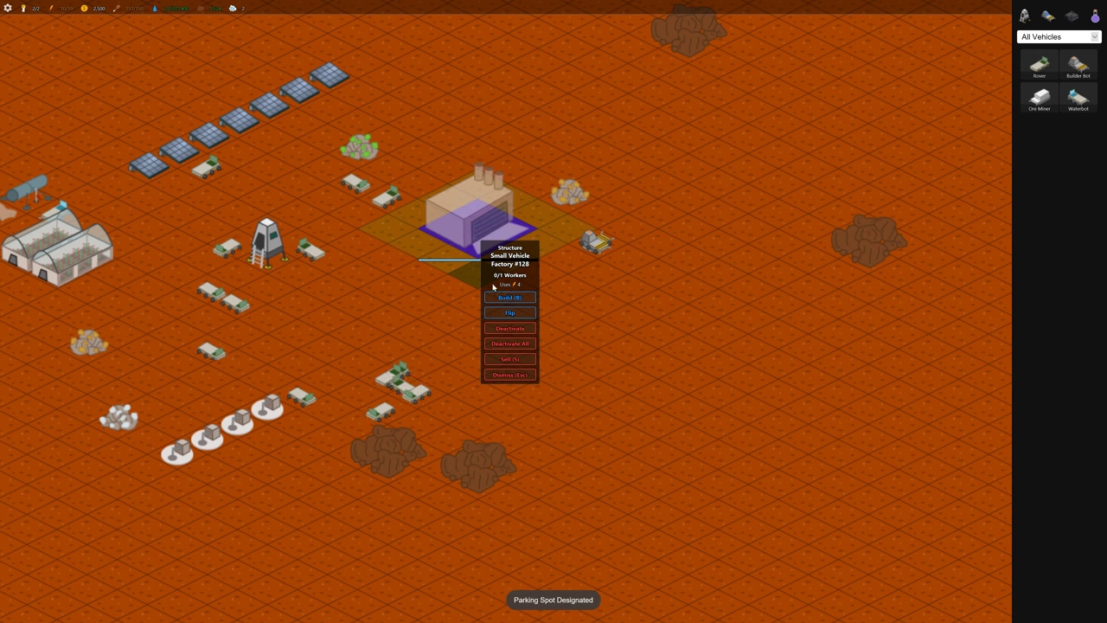
click(507, 298)
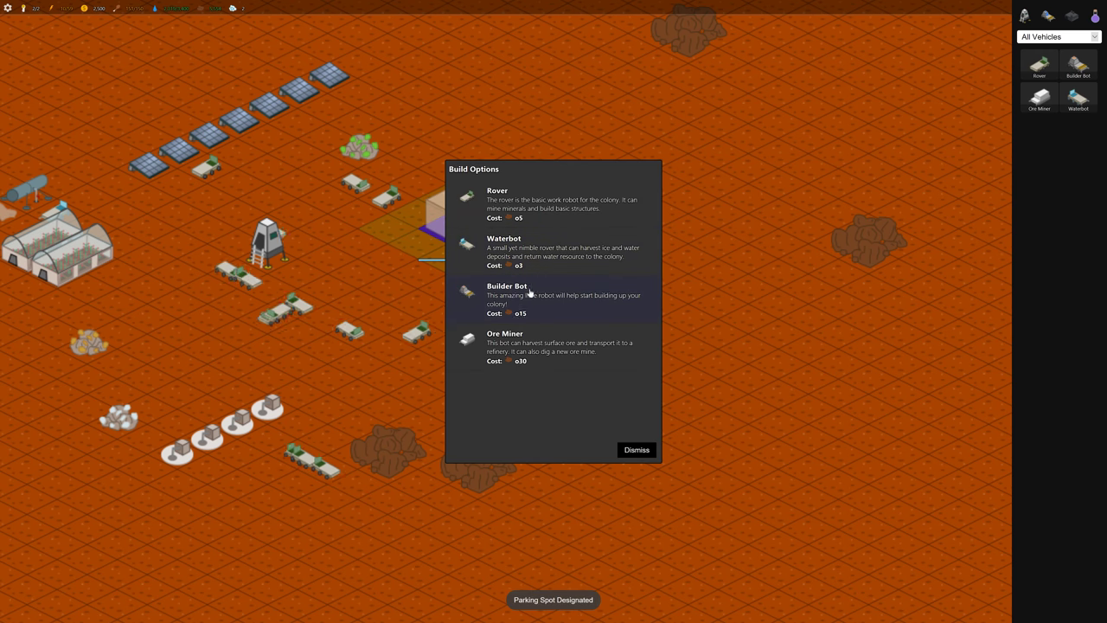
click(530, 293)
click(395, 235)
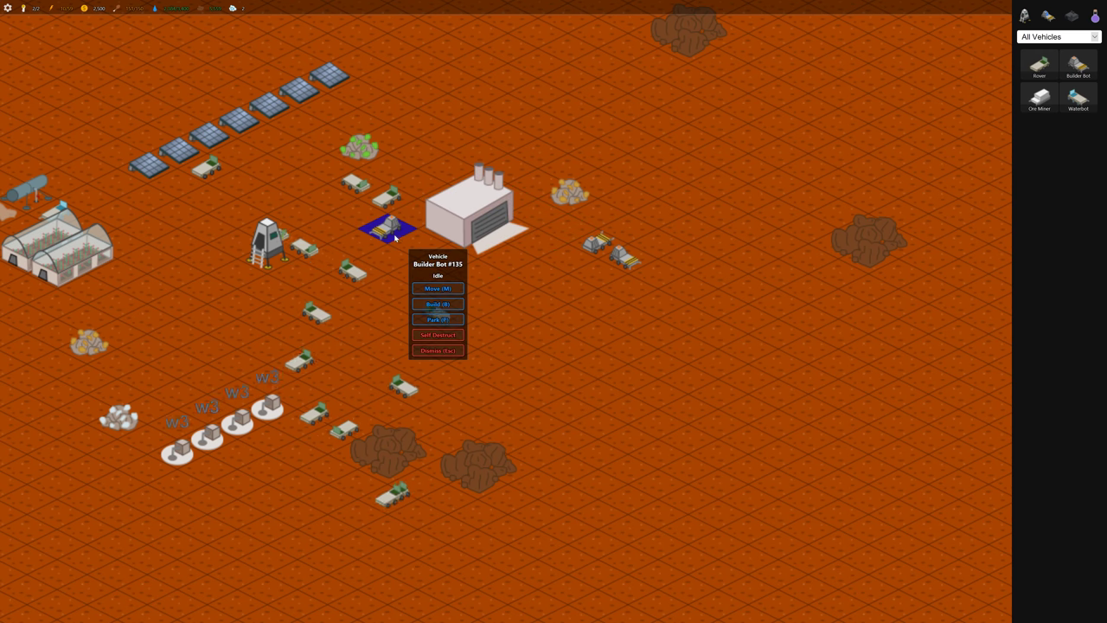
click(437, 288)
click(644, 282)
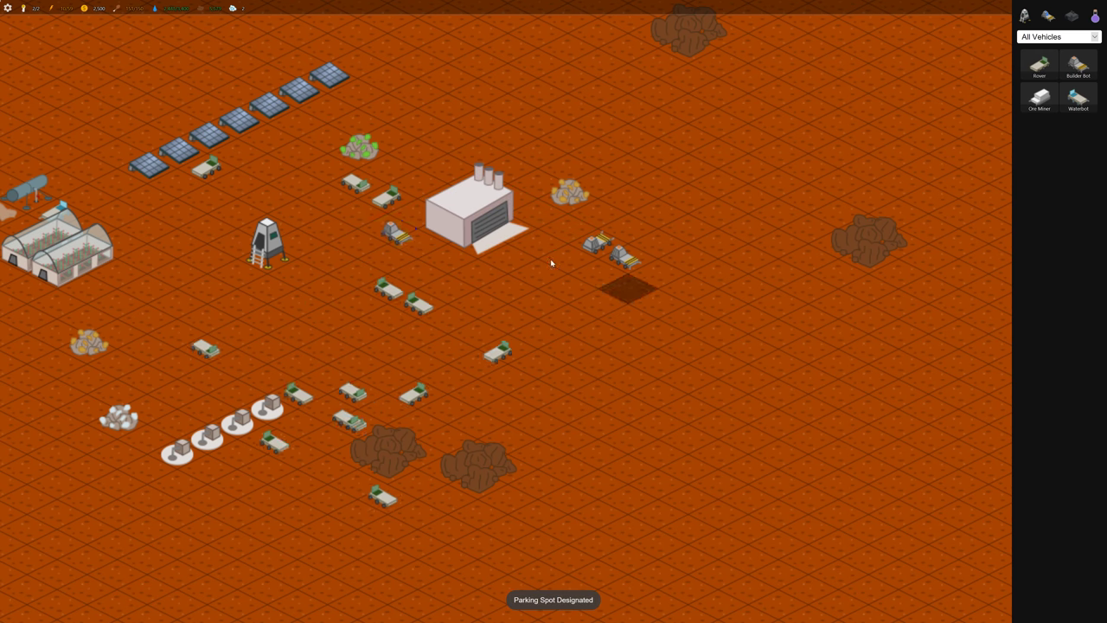
click(473, 218)
key(Escape)
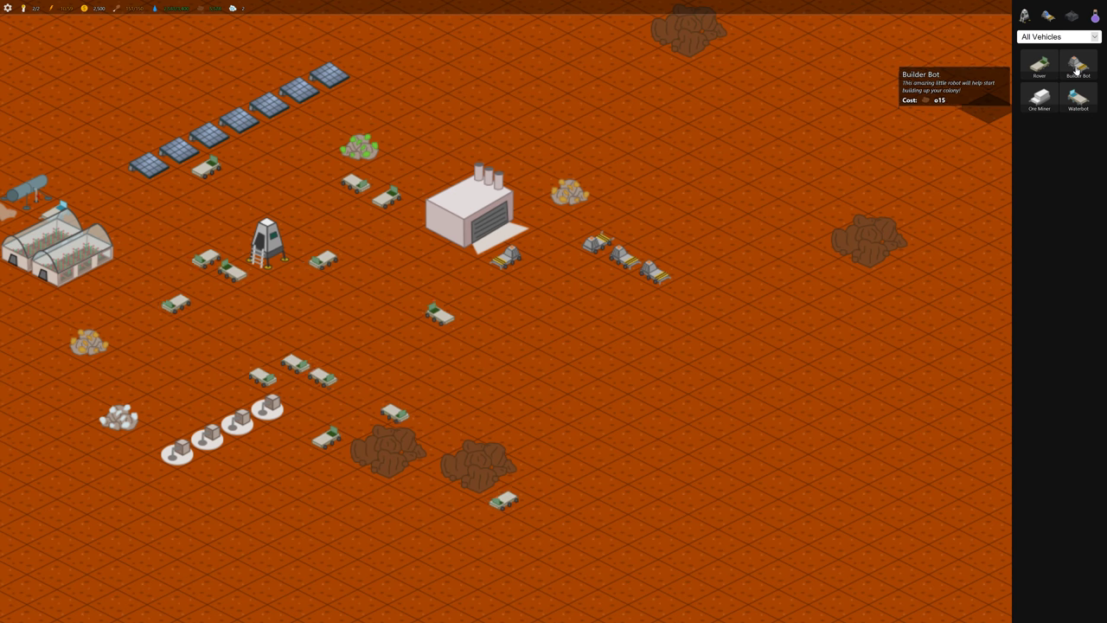
Produce further Builder Bots and park each at the end of the line beside the factory.
click(1078, 69)
click(517, 265)
click(472, 370)
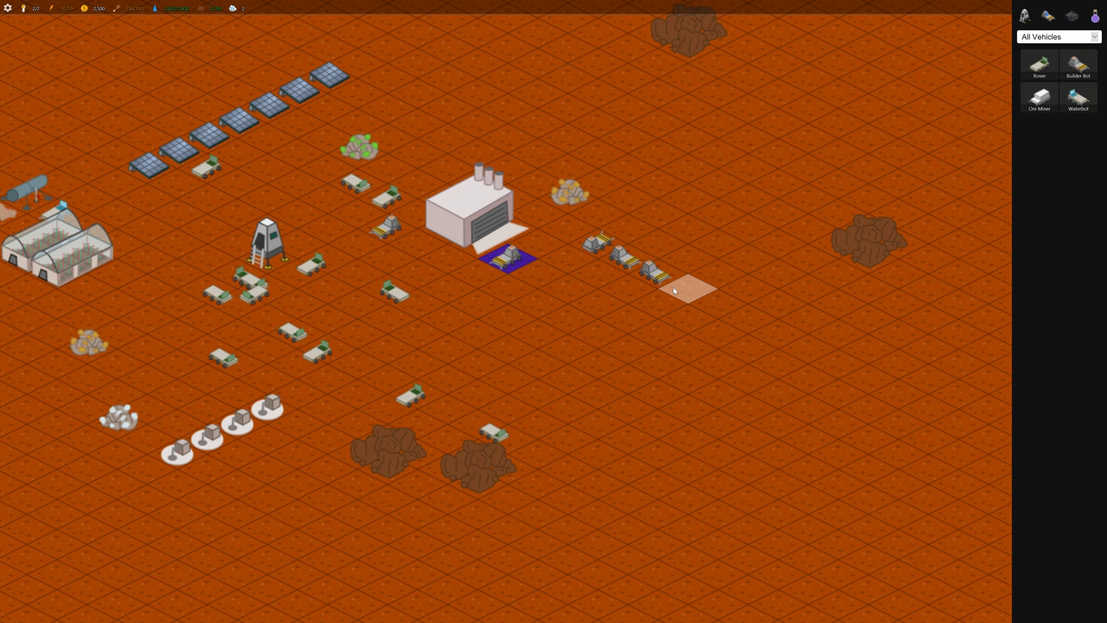
click(386, 243)
click(388, 234)
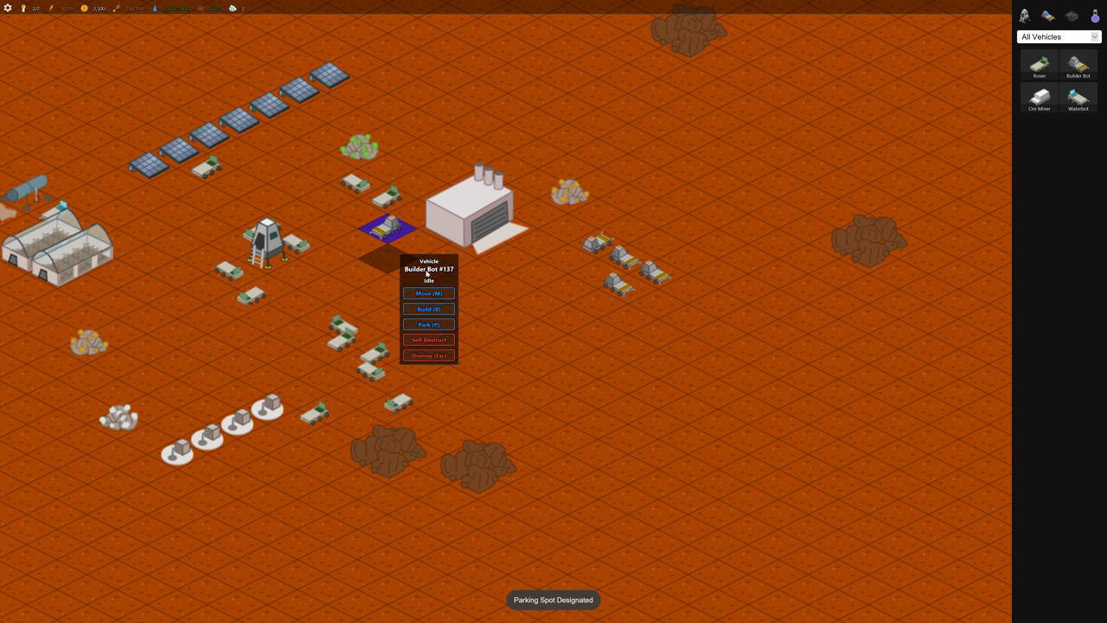
click(429, 325)
click(725, 305)
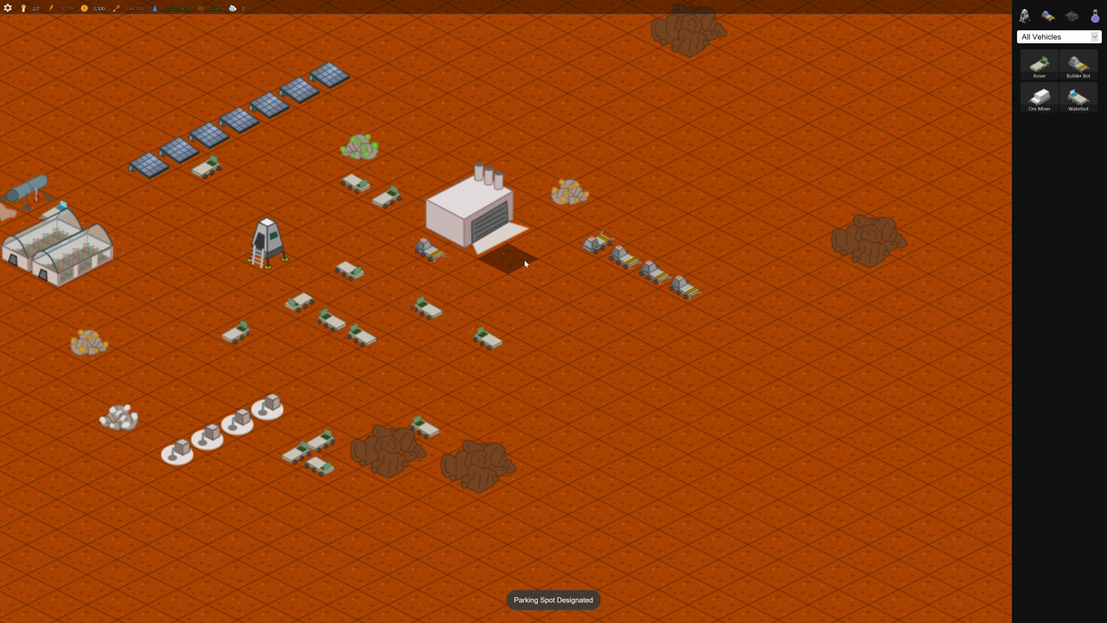
click(454, 230)
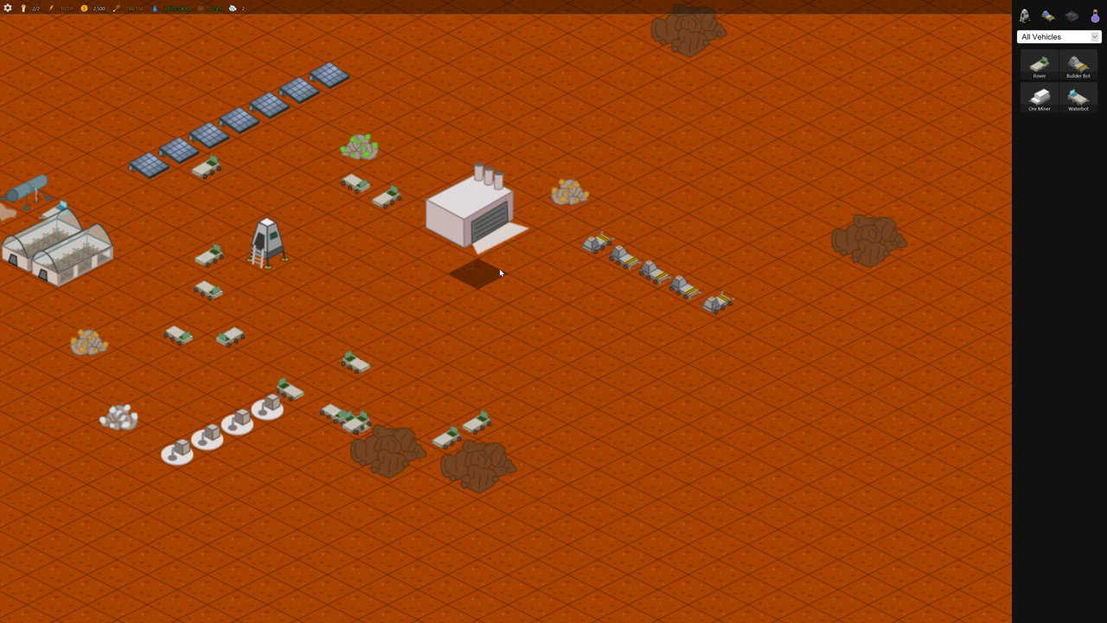
drag(557, 227, 657, 294)
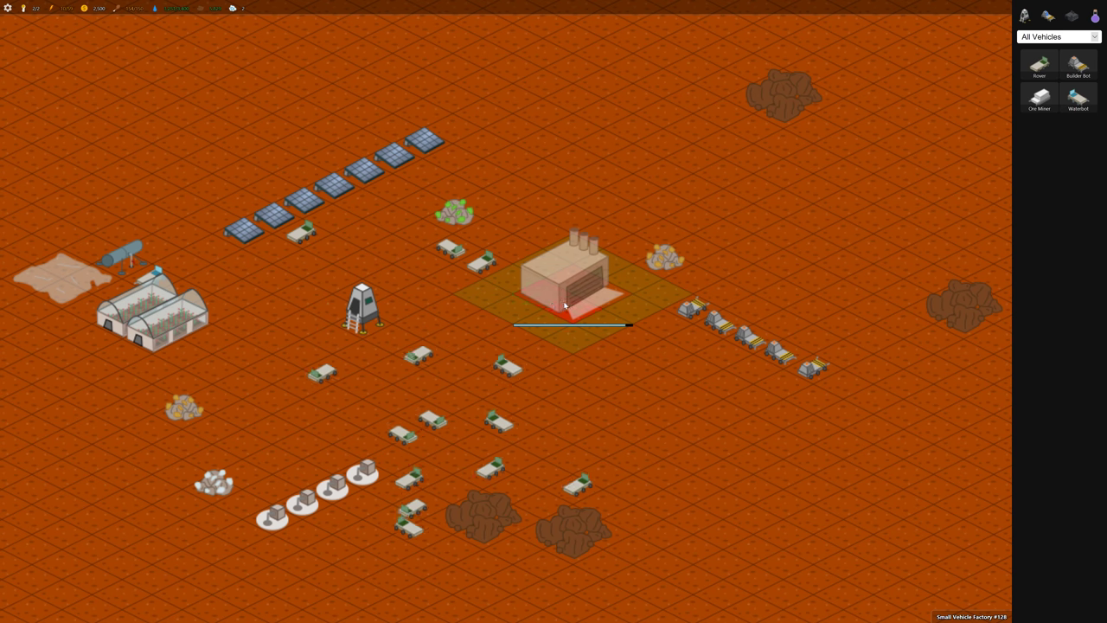
drag(697, 390, 519, 307)
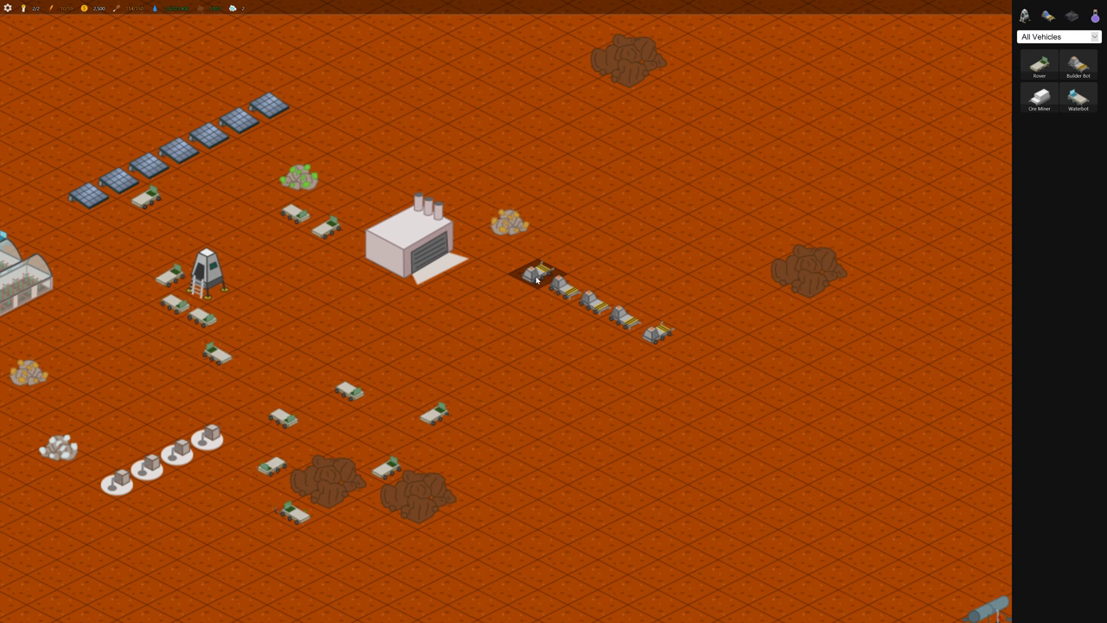
click(535, 274)
click(502, 353)
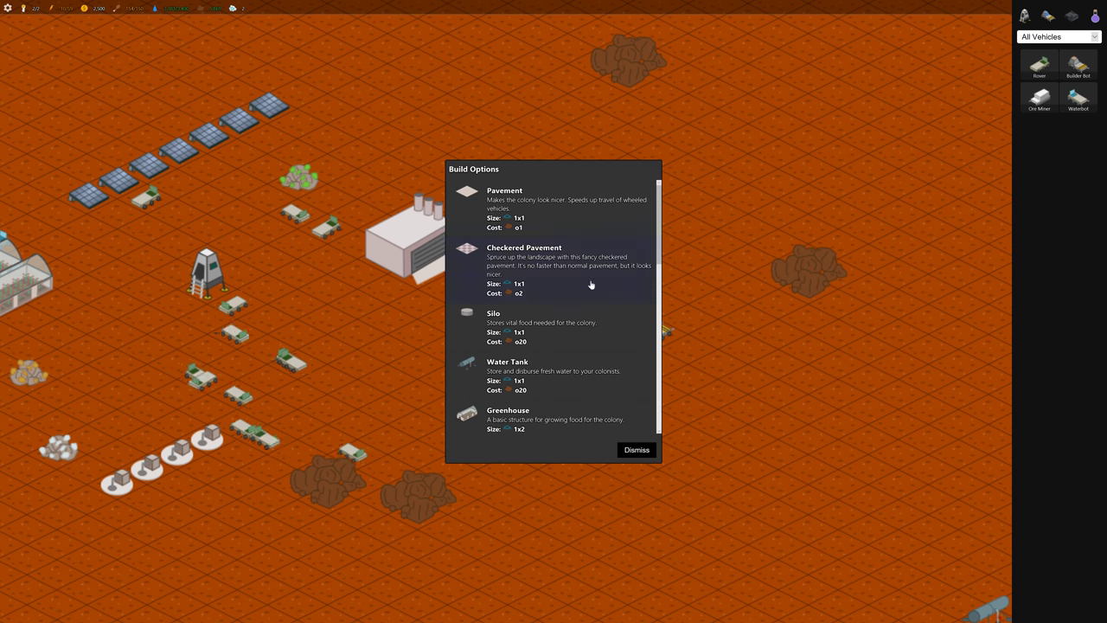
click(584, 319)
key(Left)
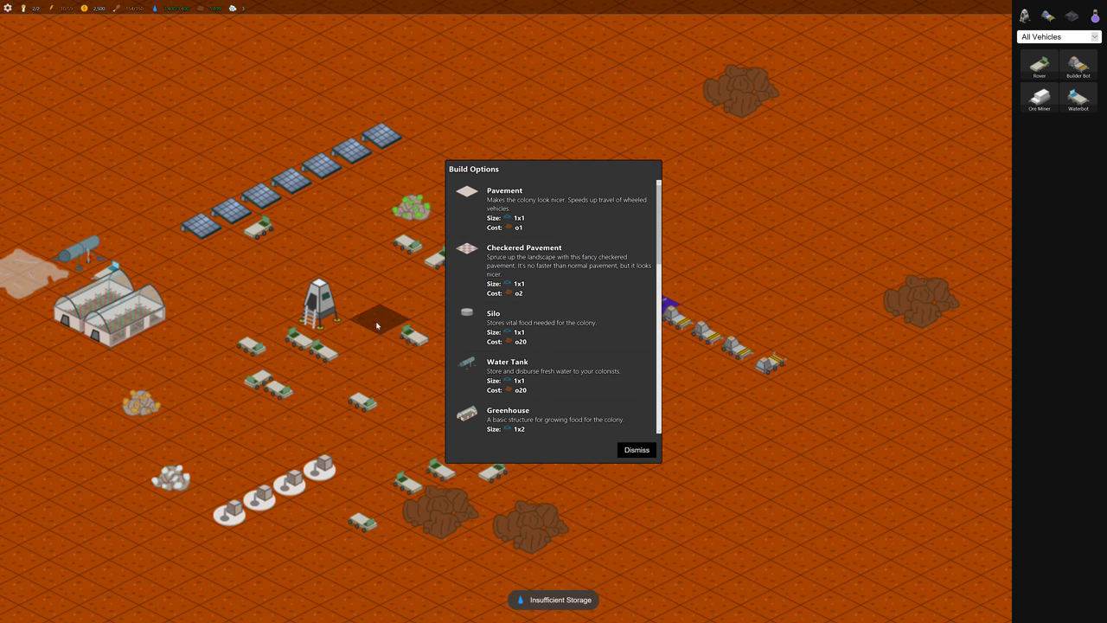
scroll(535, 332, down, 2)
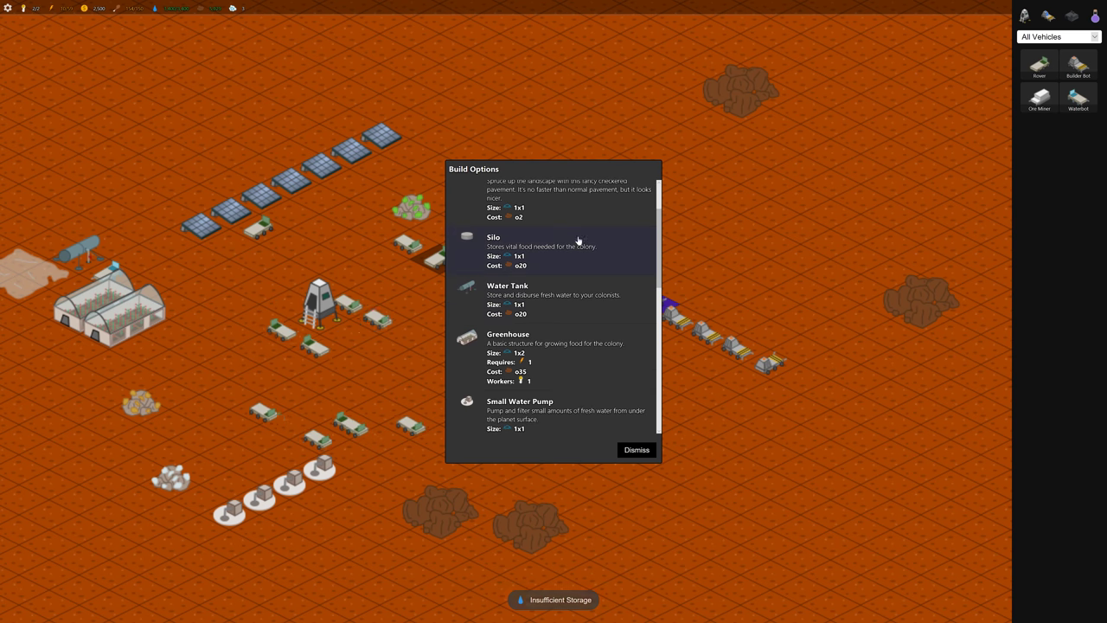
click(520, 253)
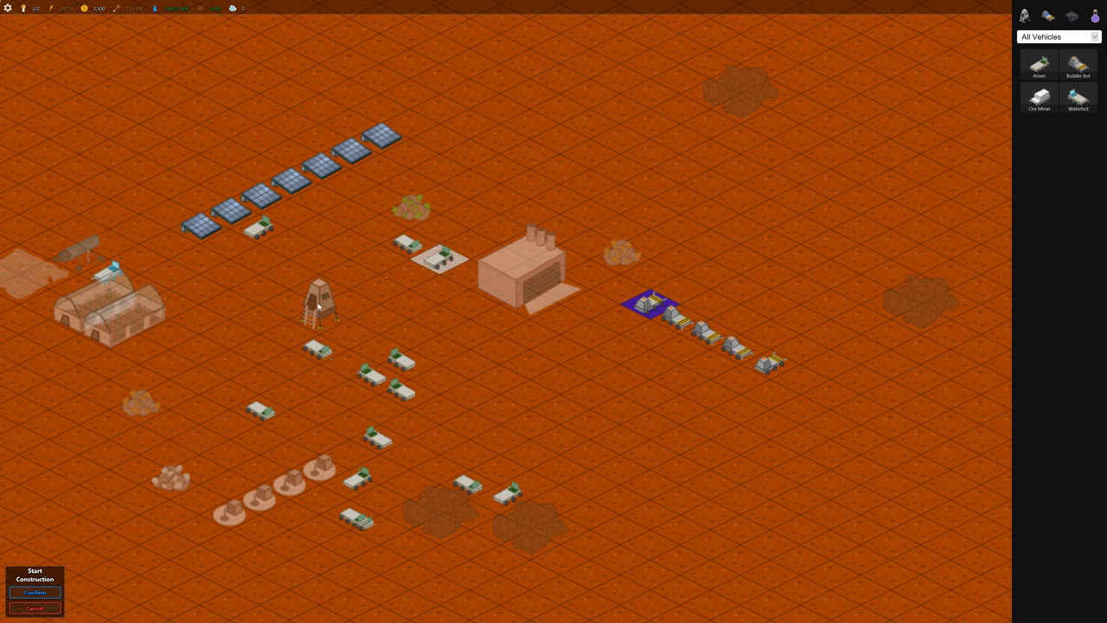
key(Left)
key(Left)
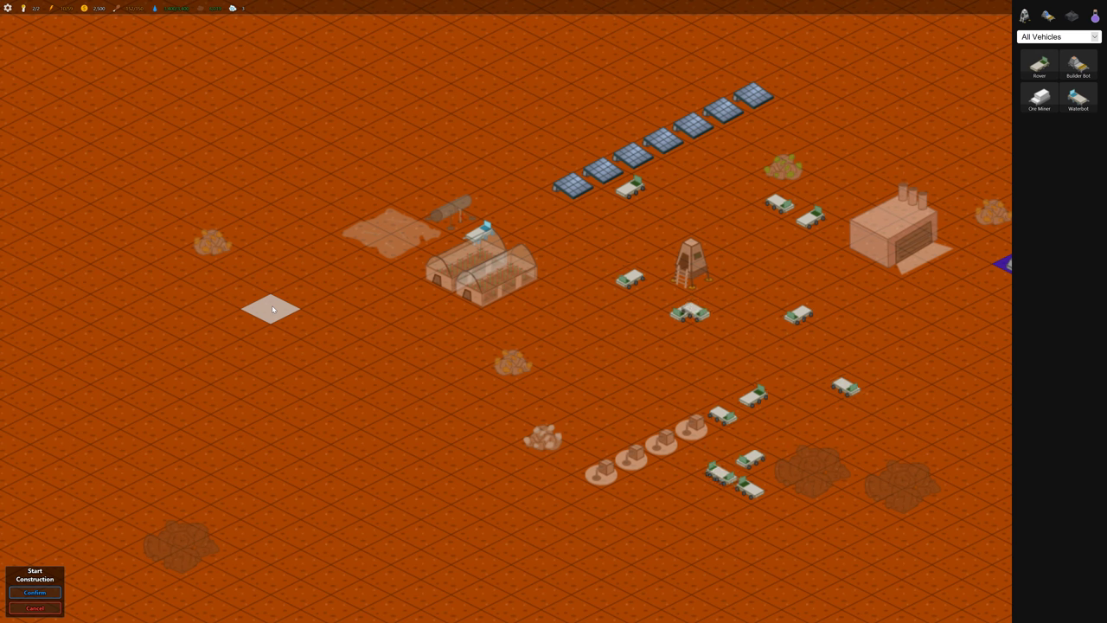
drag(271, 308, 355, 354)
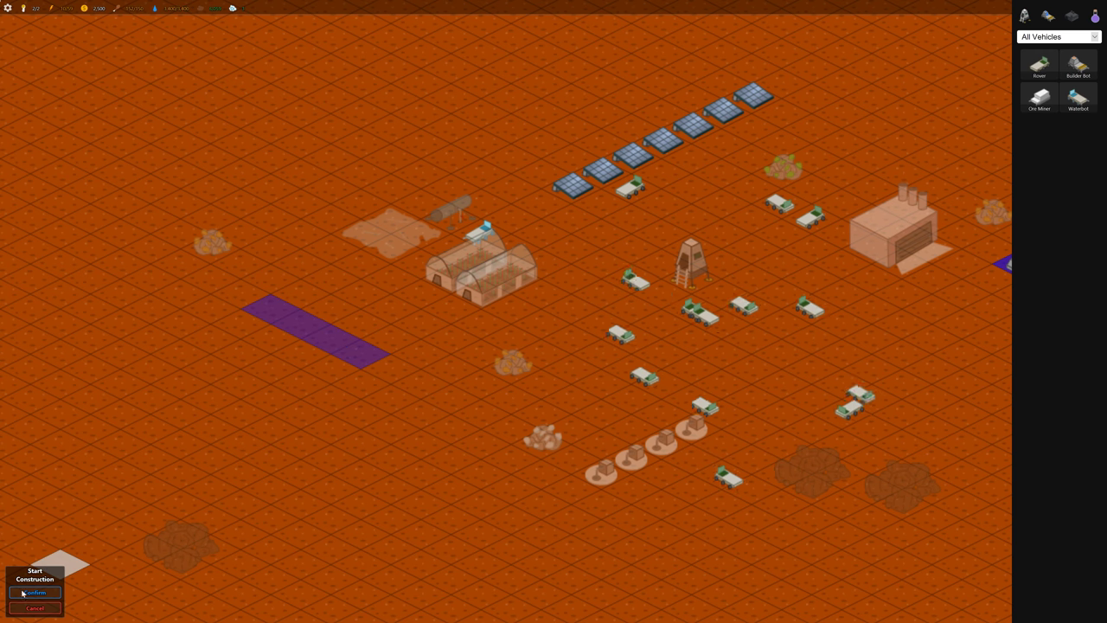
click(35, 593)
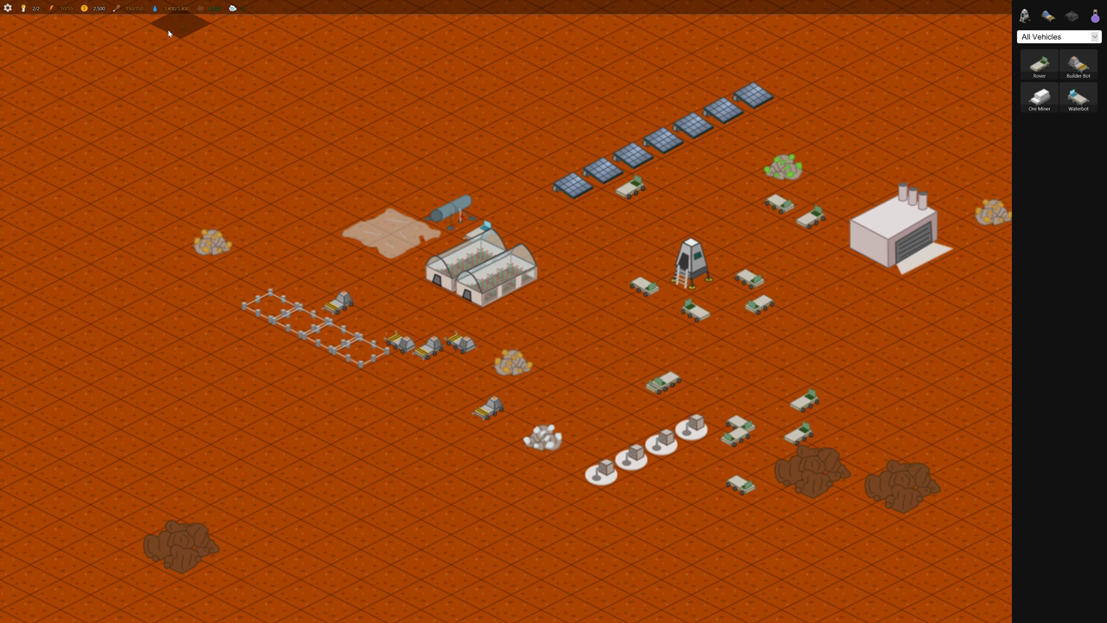
click(492, 291)
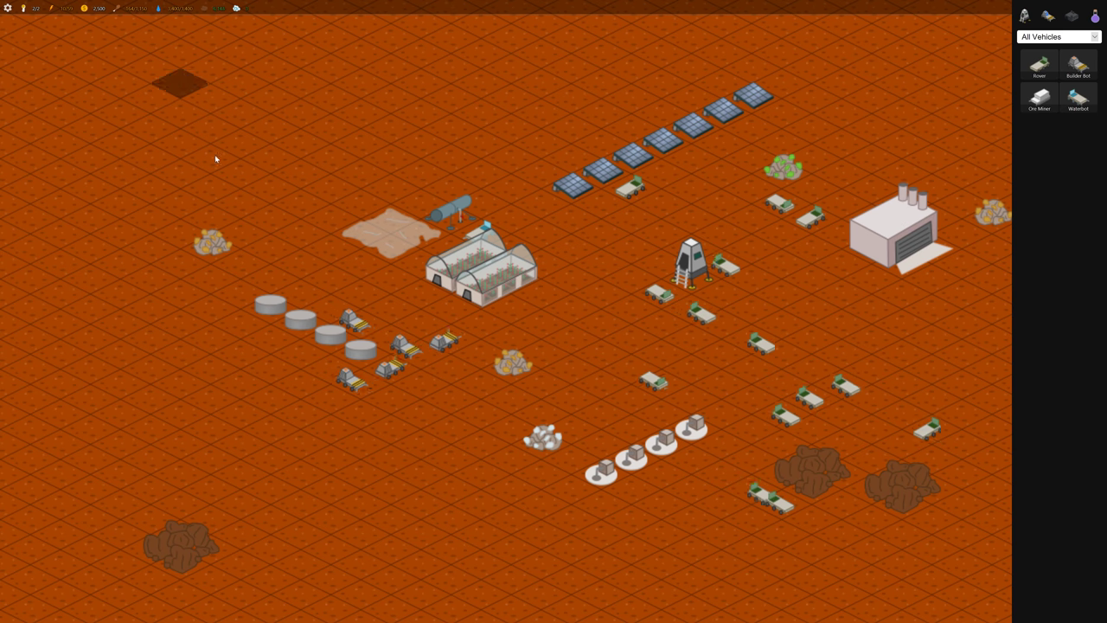
click(294, 321)
click(320, 397)
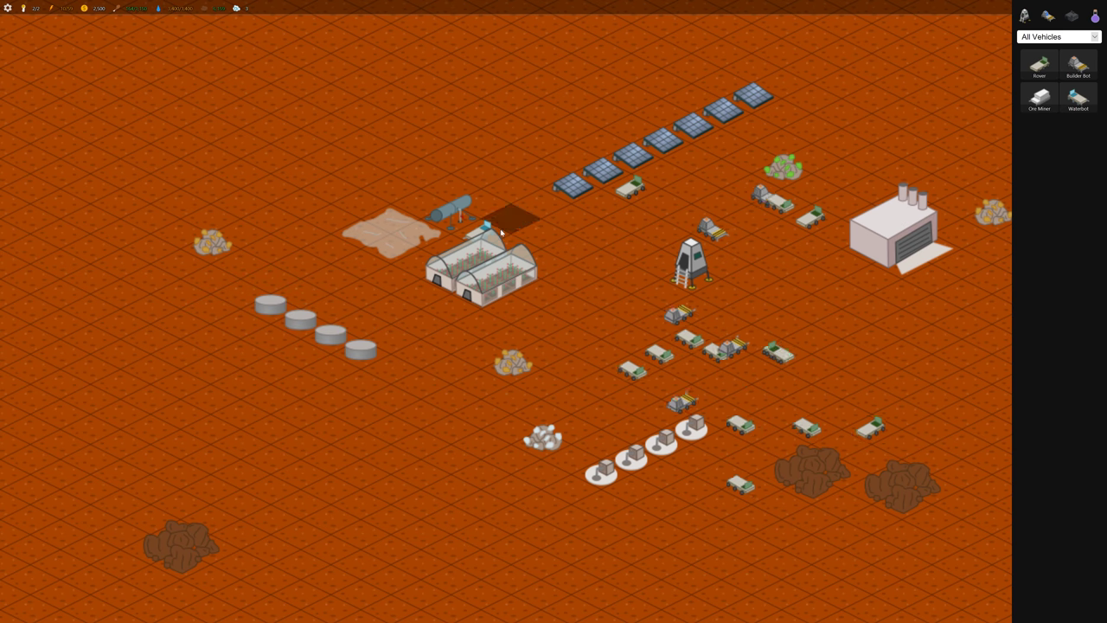
scroll(484, 235, down, 2)
Inspect the lander and the vehicle factory's options, then close them.
drag(484, 235, 366, 252)
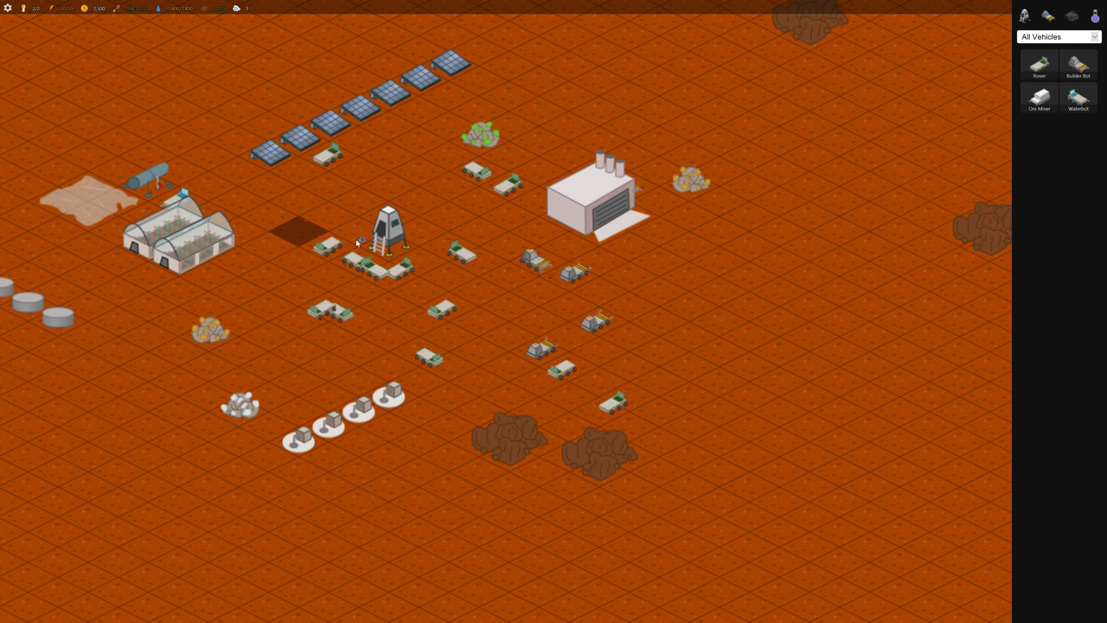
click(366, 252)
click(597, 208)
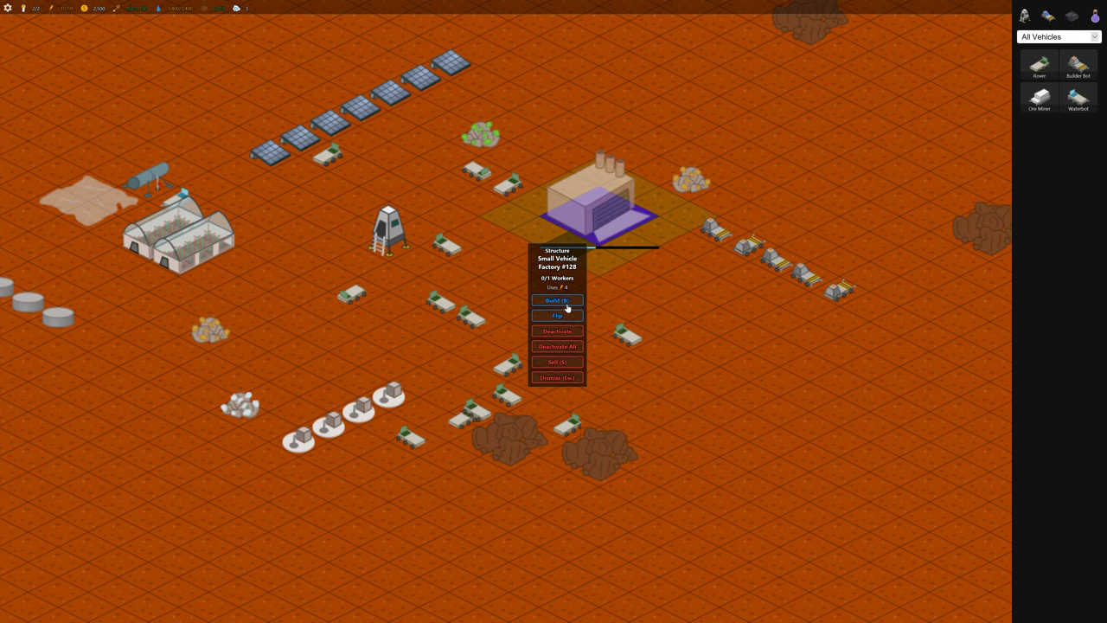
click(559, 377)
Review an idle Builder Bot's build options and close the list.
click(726, 236)
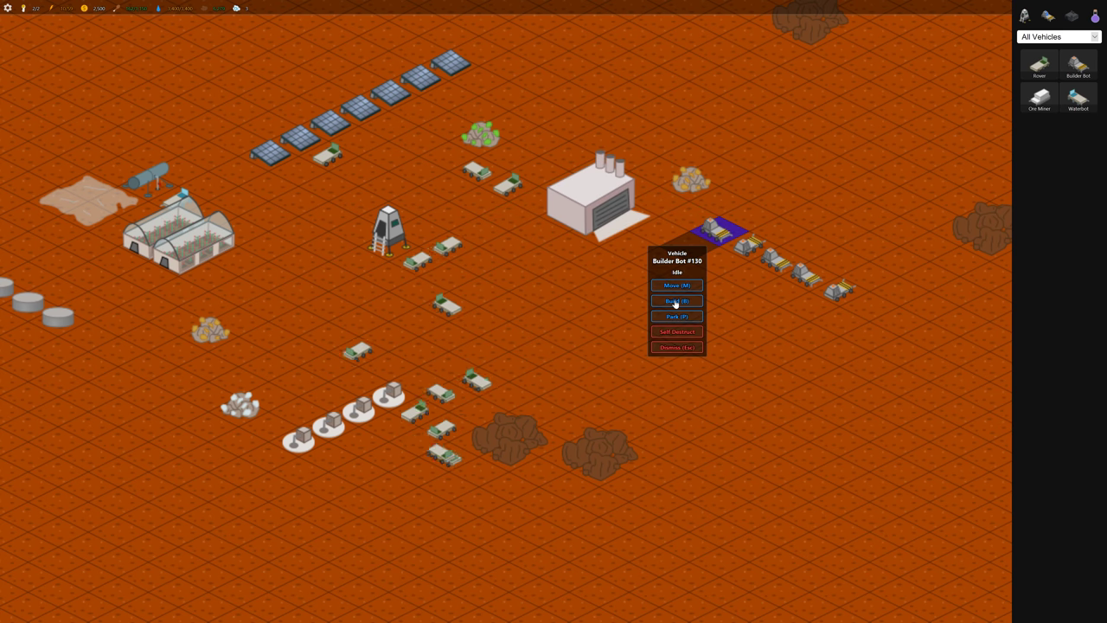
click(676, 301)
scroll(578, 339, down, 2)
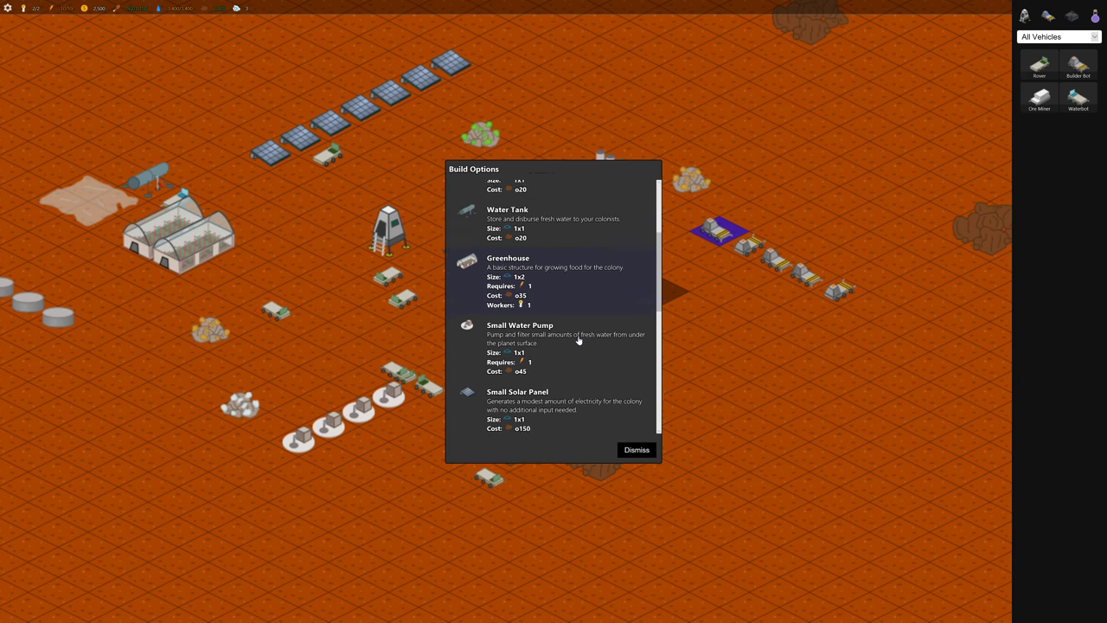
scroll(578, 339, down, 2)
scroll(578, 339, down, 2)
scroll(578, 339, down, 2)
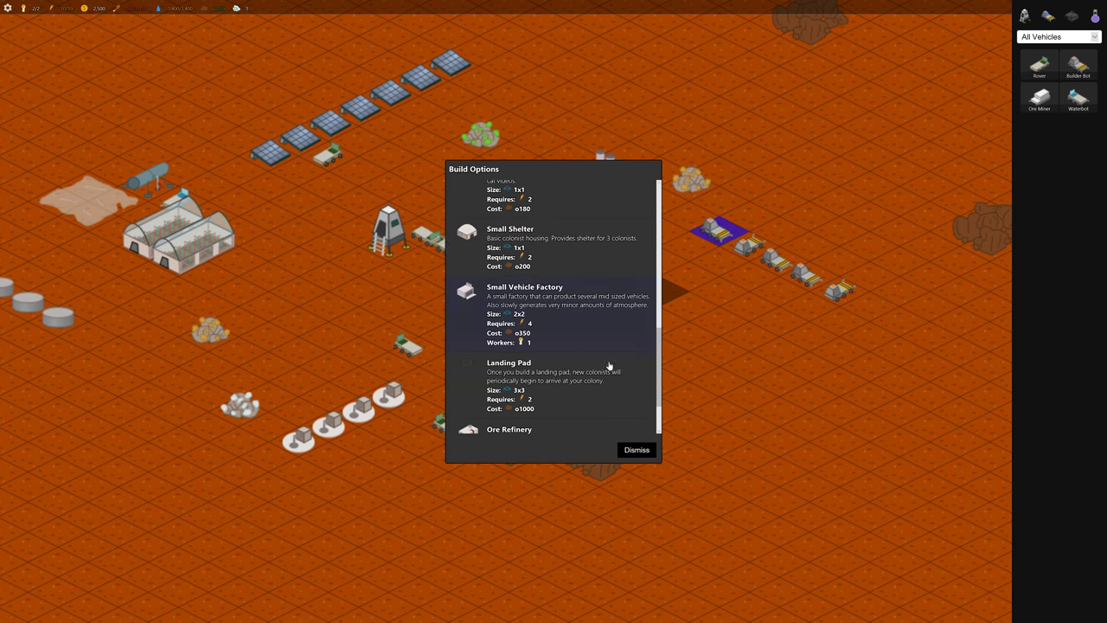
click(635, 451)
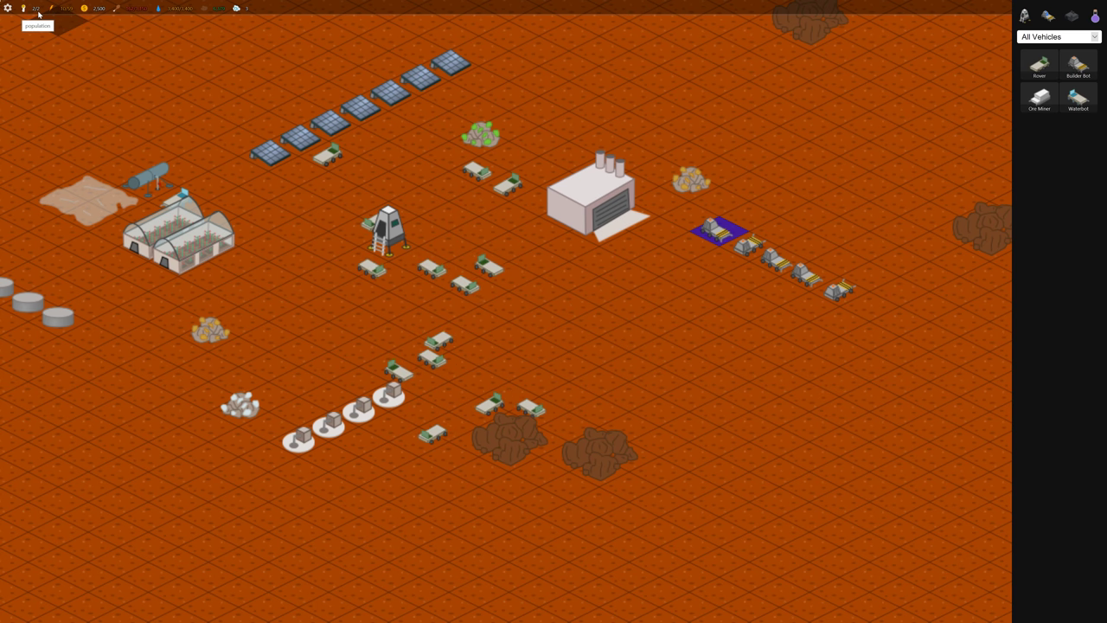
drag(330, 262, 493, 238)
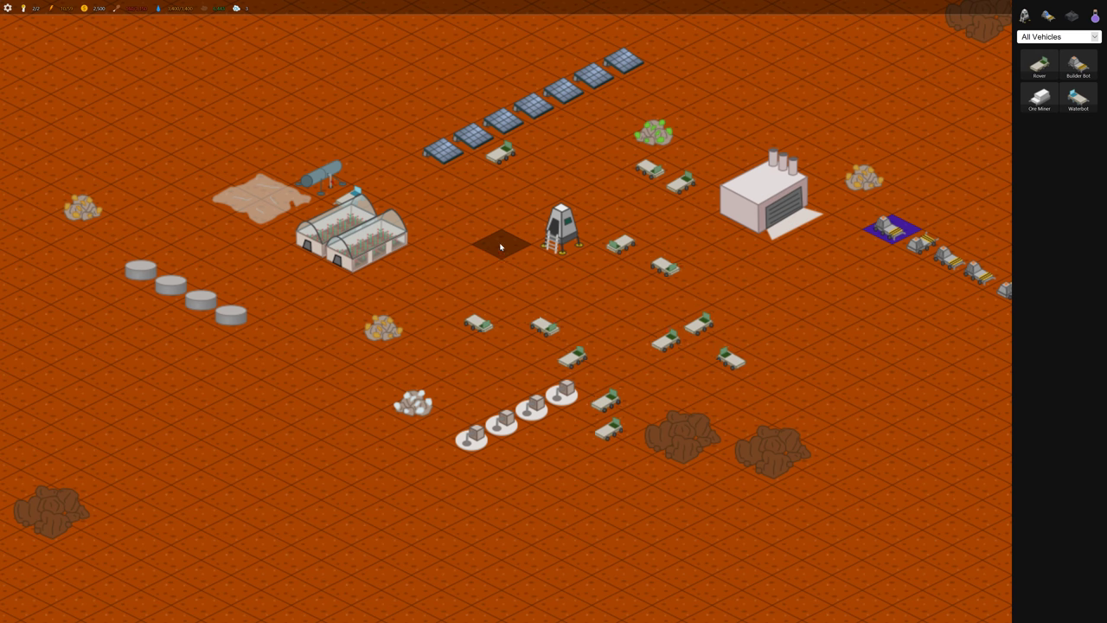
drag(455, 255, 374, 285)
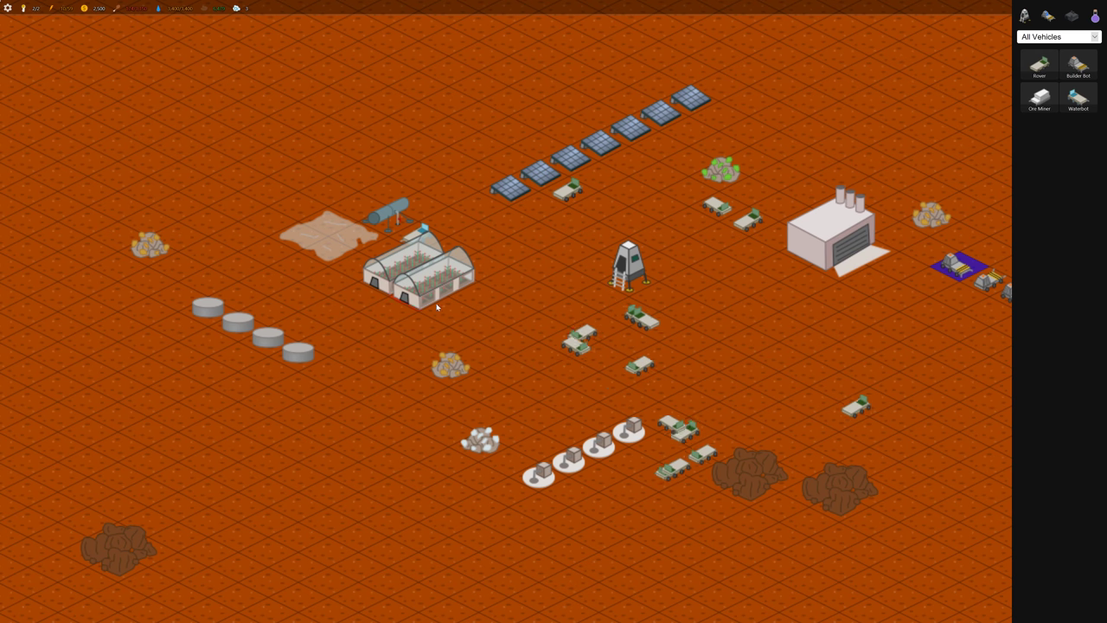
Check Greenhouse #123 and #122 both have one worker, then show the building categories.
click(424, 299)
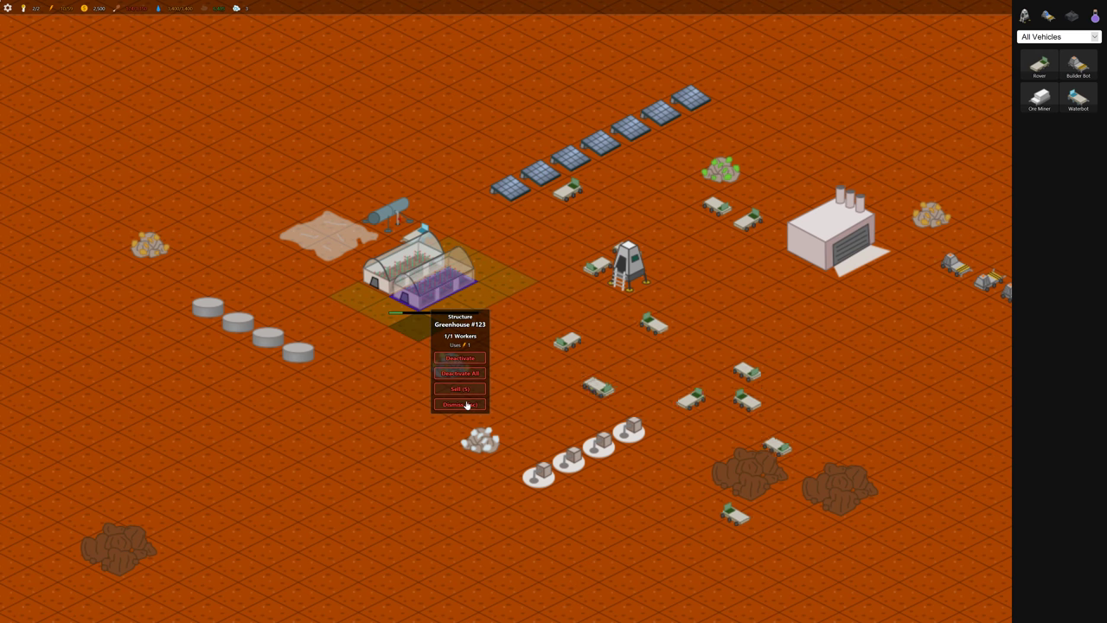
click(467, 405)
click(387, 284)
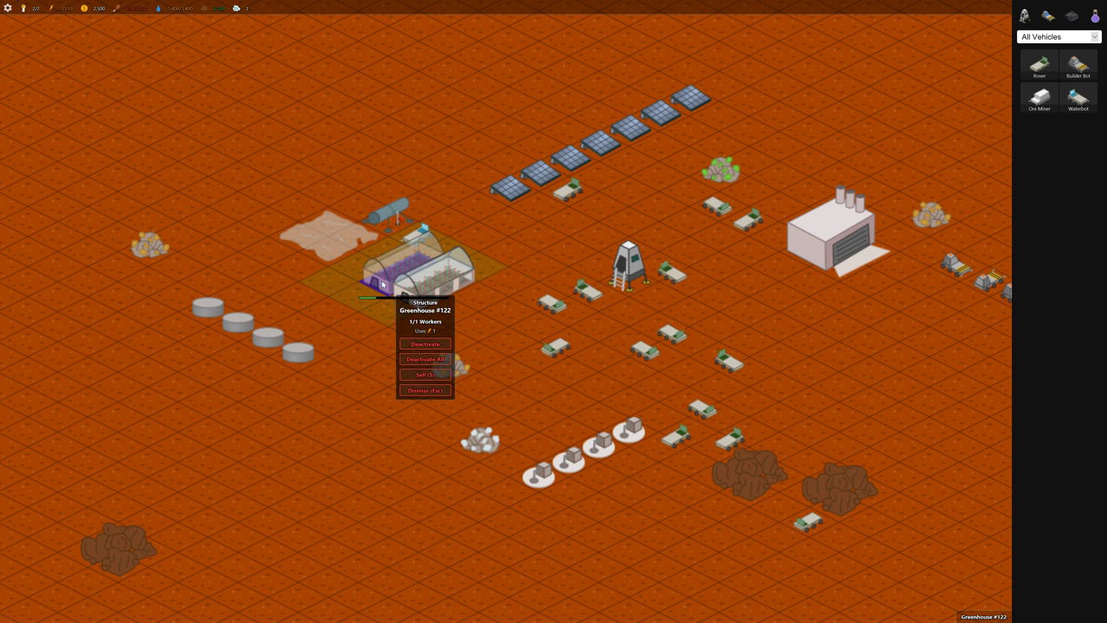
click(416, 392)
drag(606, 346, 458, 337)
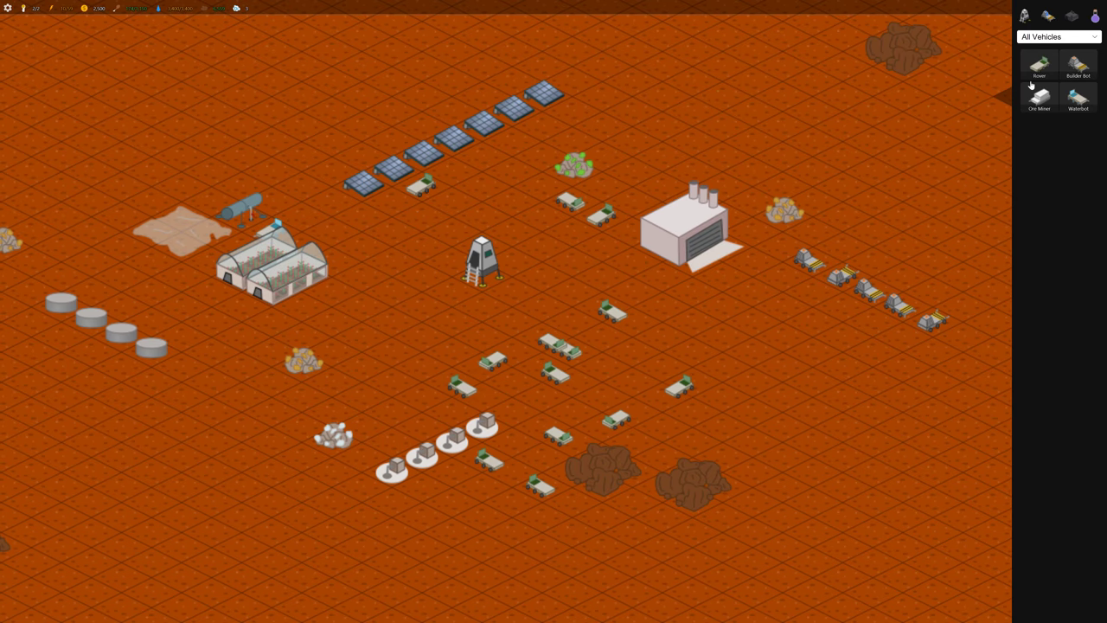
click(1060, 37)
Place a Sm. Shelter from All Buildings beside the greenhouses and confirm construction.
click(1052, 21)
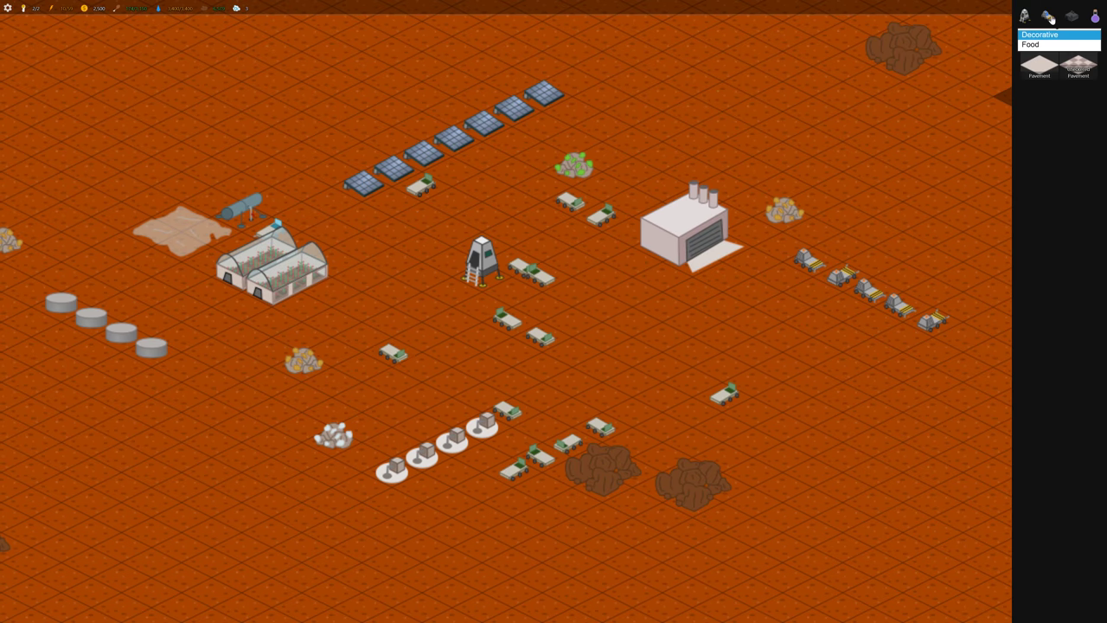
click(1047, 26)
click(1042, 27)
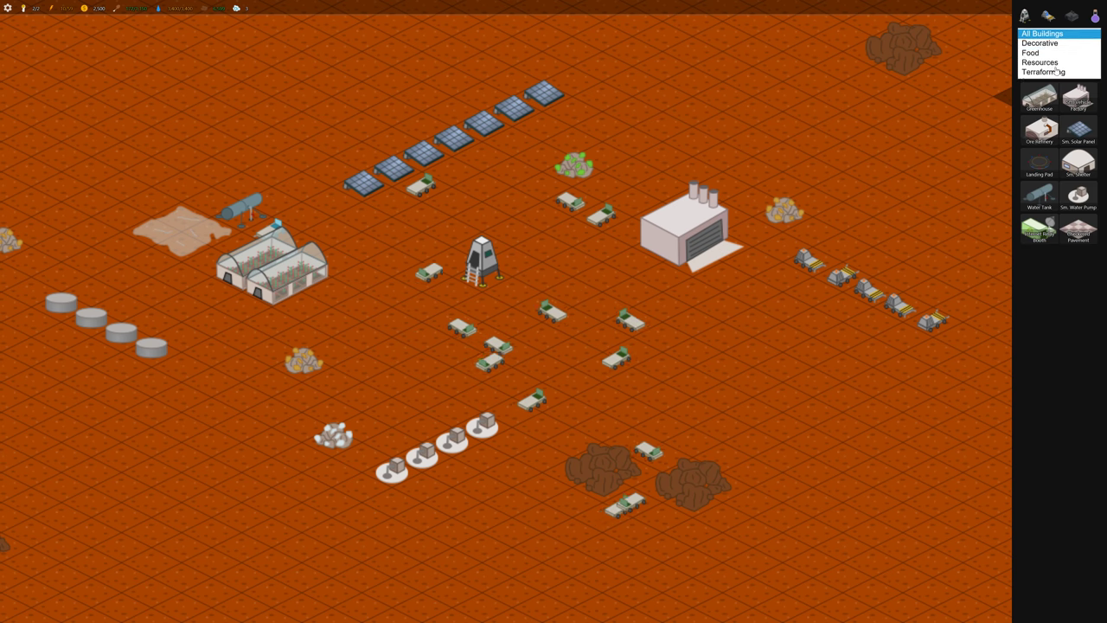
click(1079, 165)
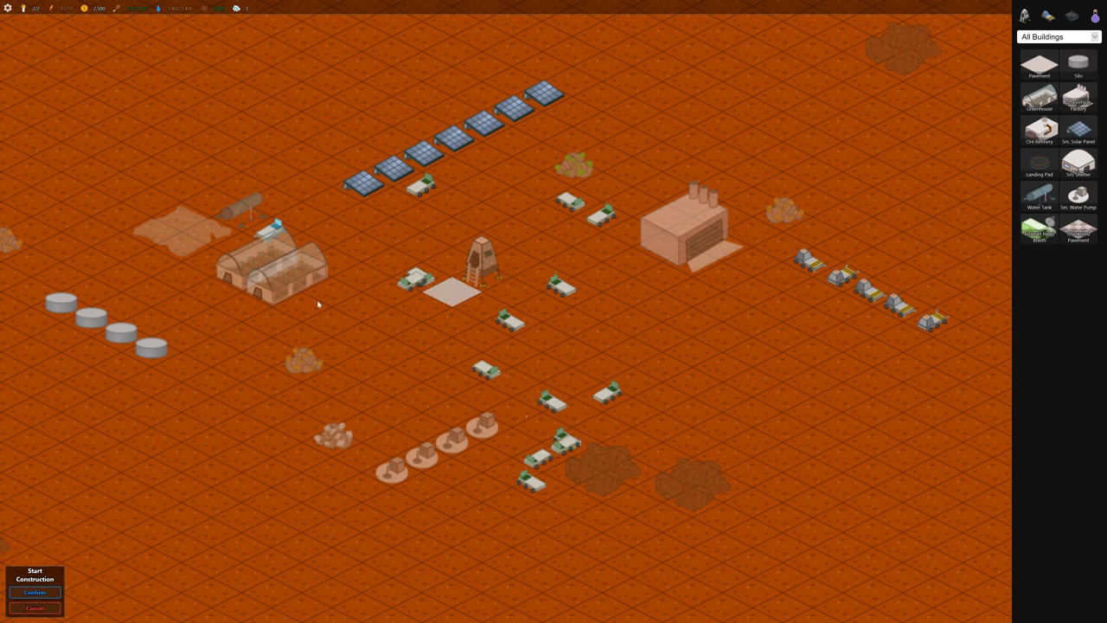
click(194, 314)
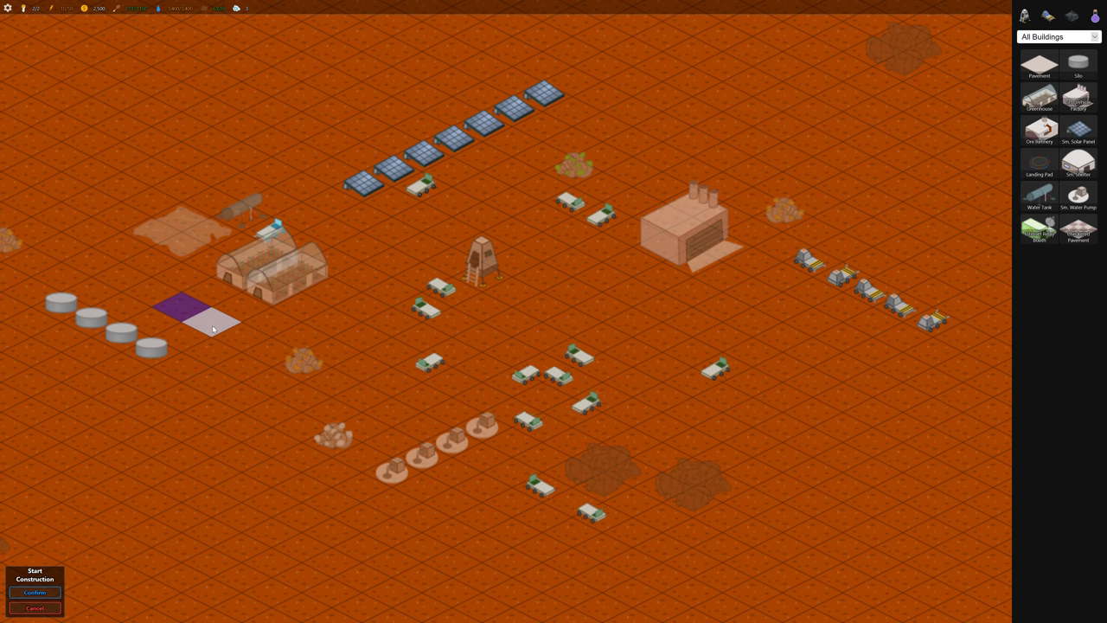
click(35, 592)
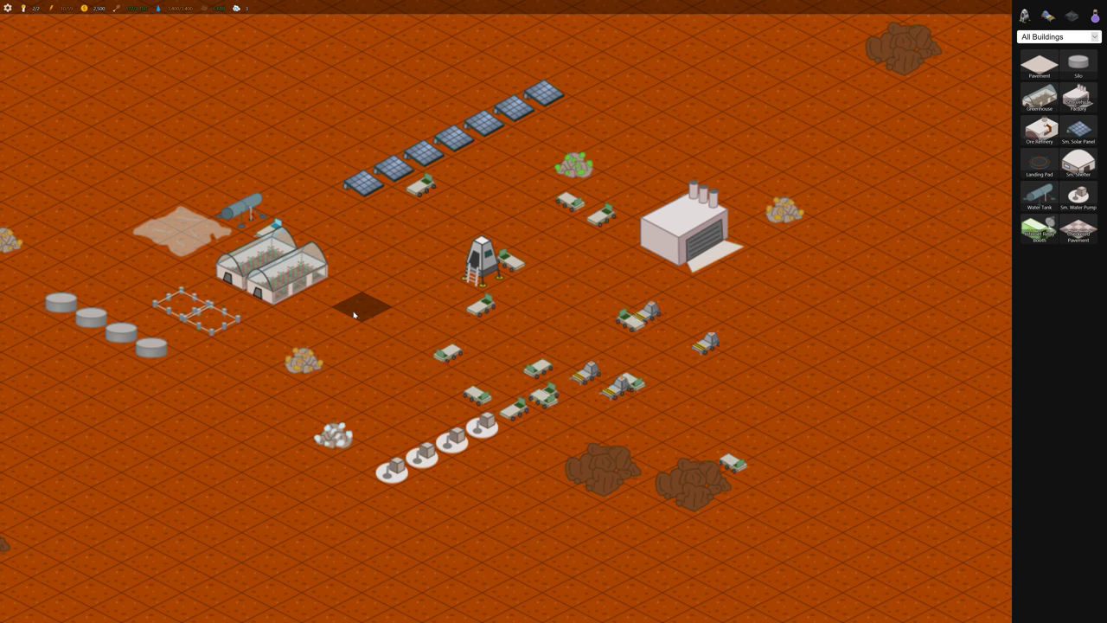
drag(368, 314, 433, 311)
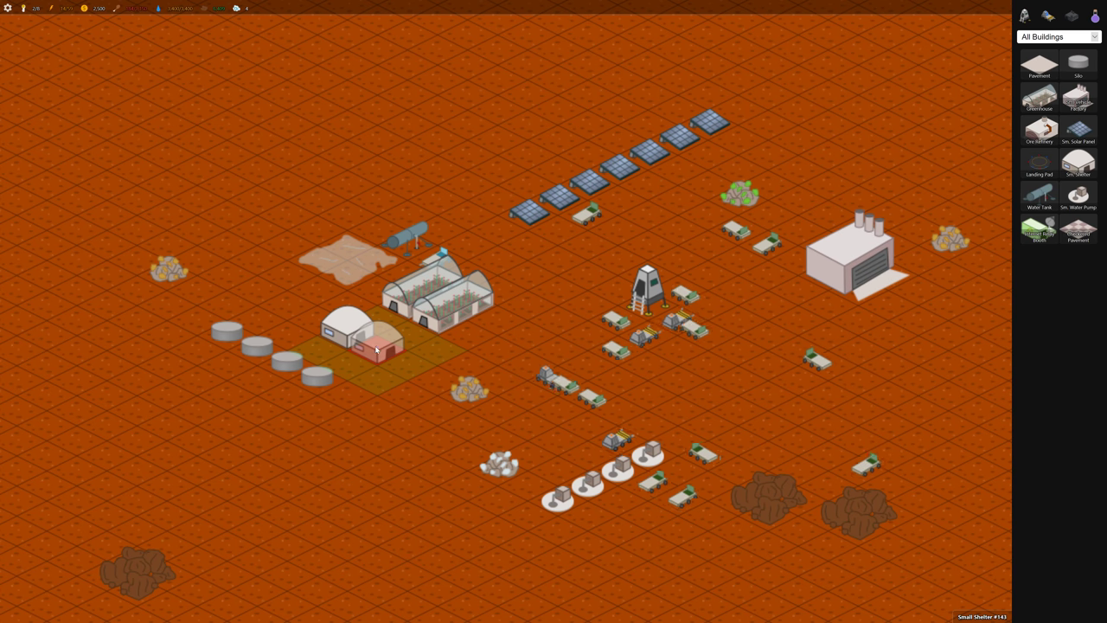
click(376, 348)
key(Escape)
click(463, 317)
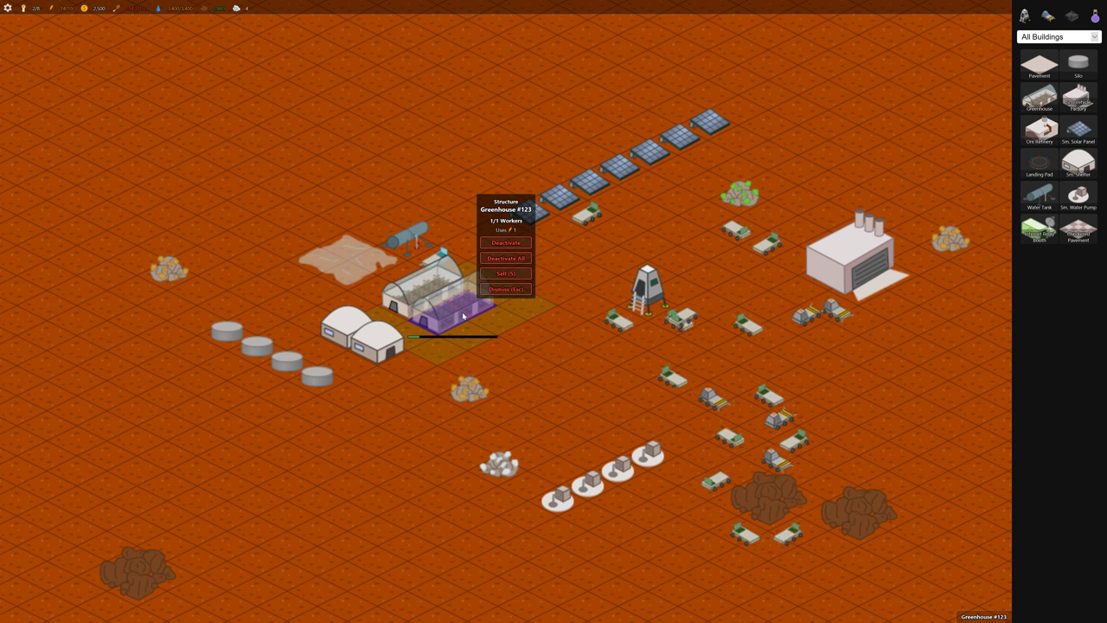
click(506, 289)
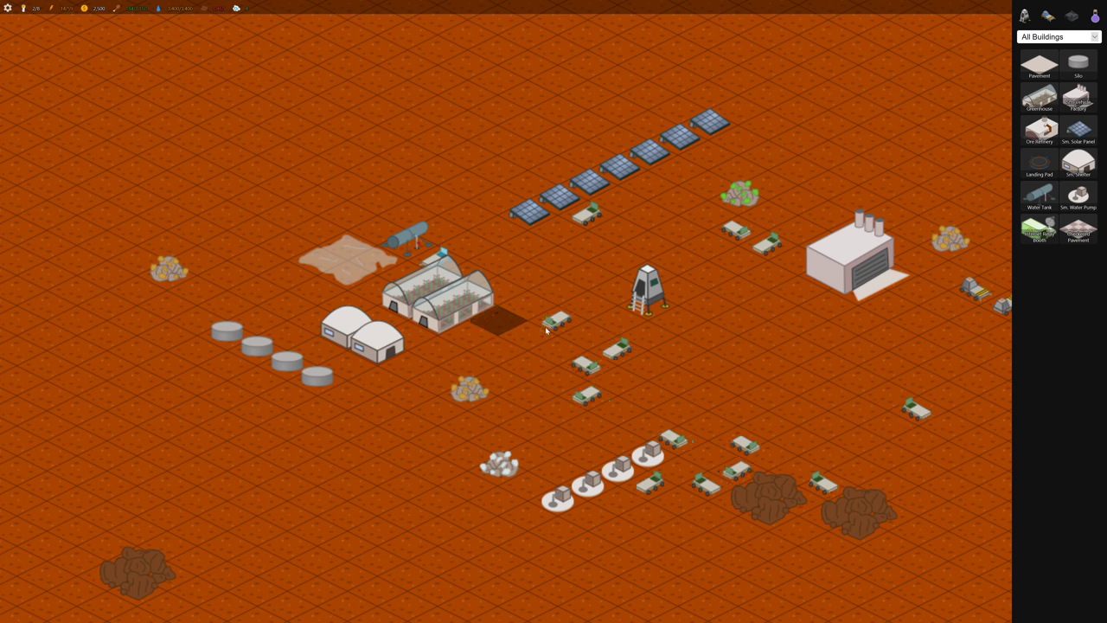
key(Right)
key(Up)
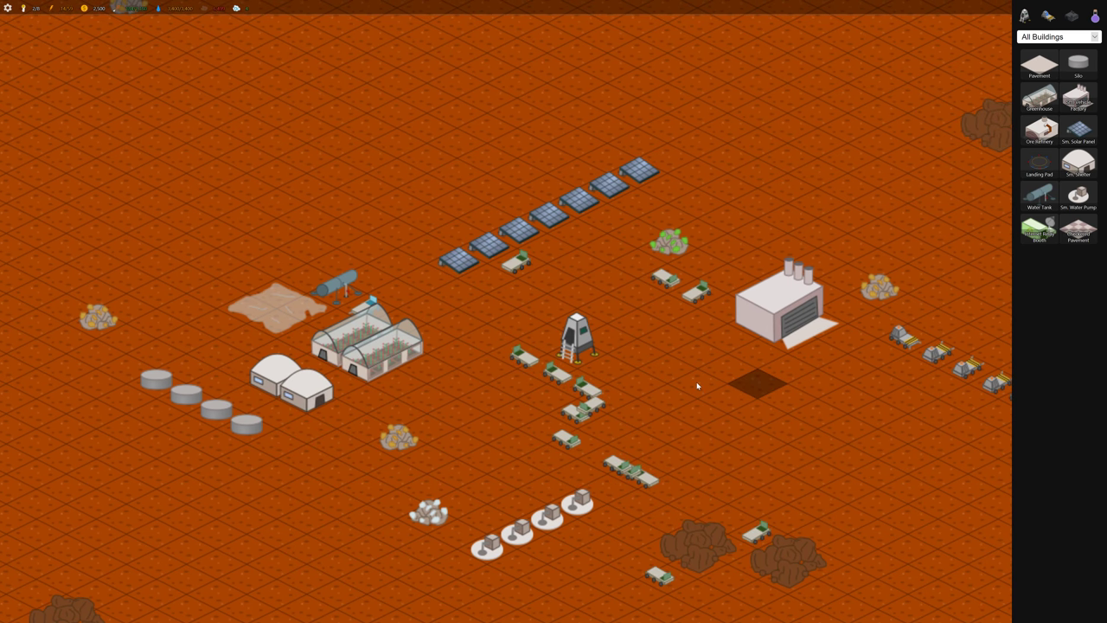
scroll(697, 381, down, 1)
scroll(623, 372, up, 1)
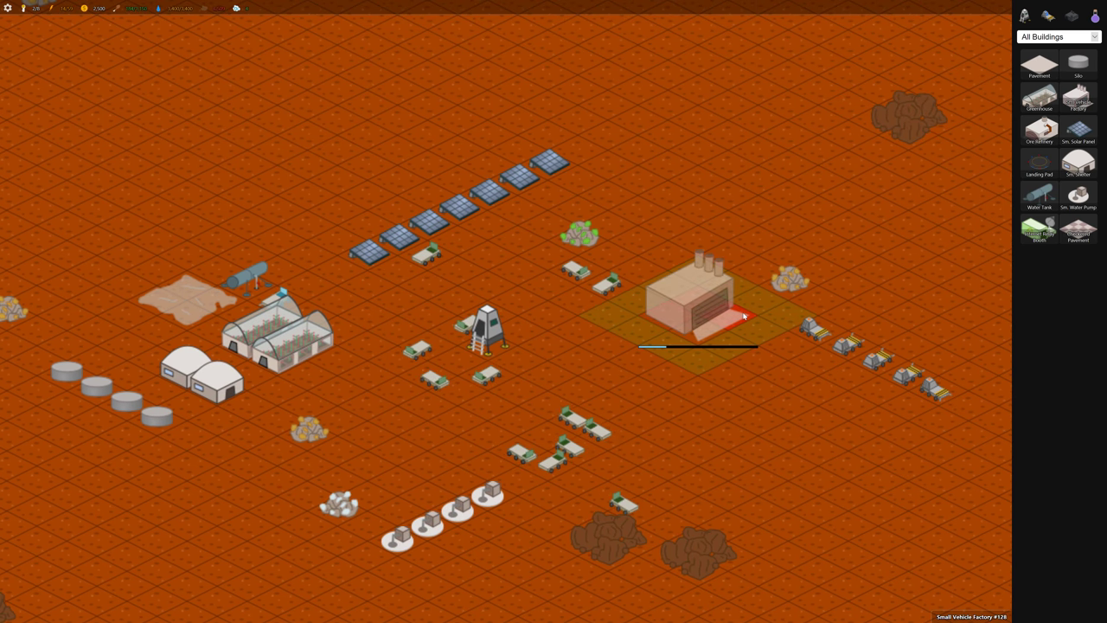
click(703, 314)
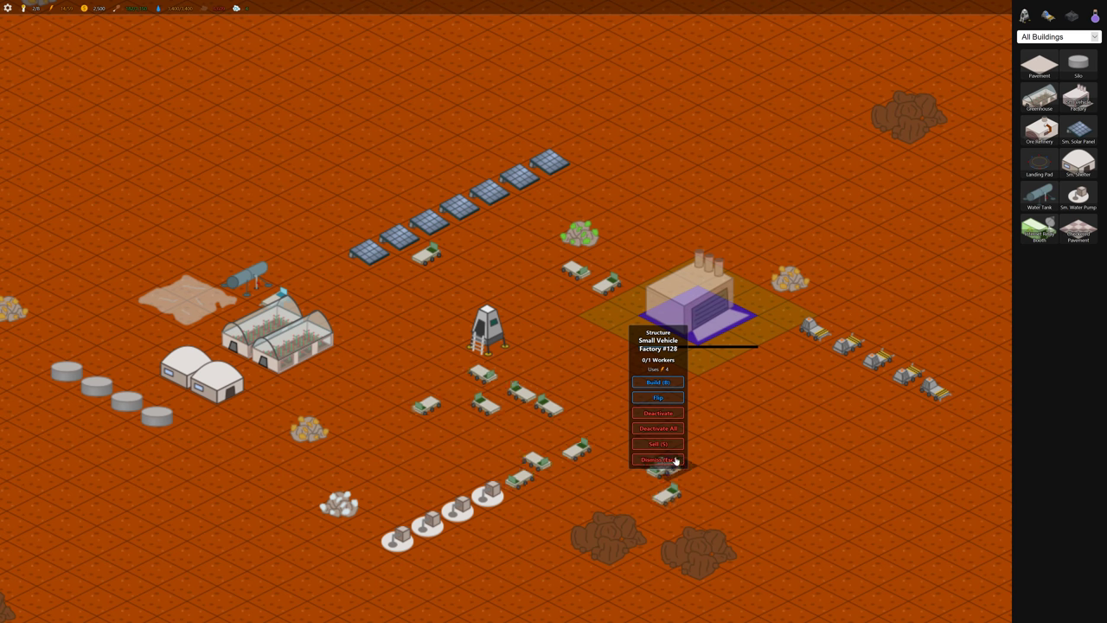
key(Escape)
drag(425, 351, 530, 377)
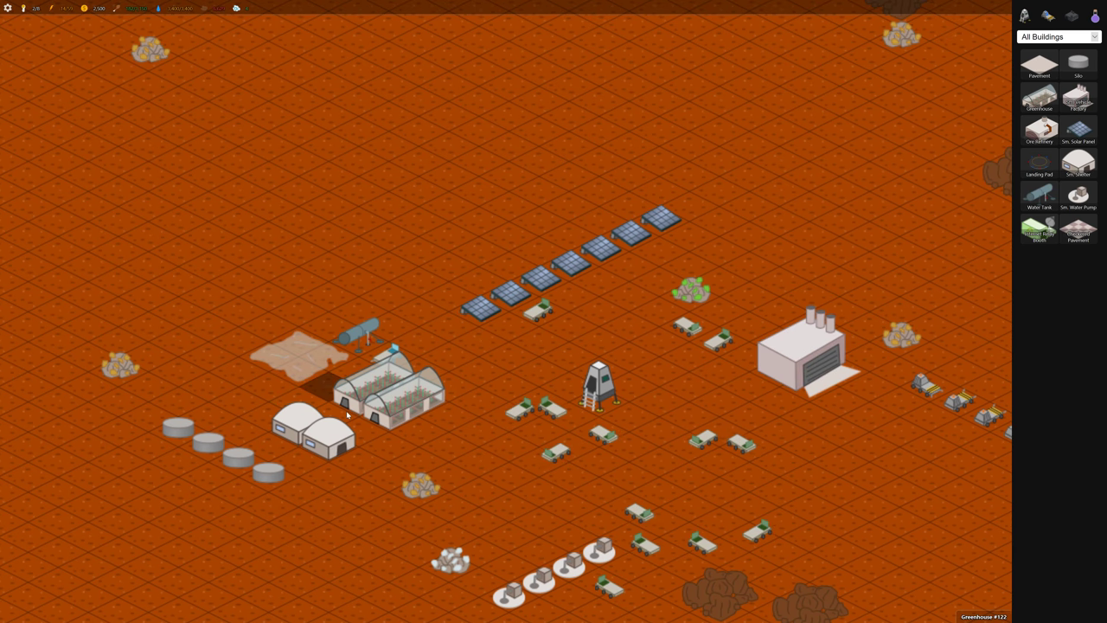
click(803, 364)
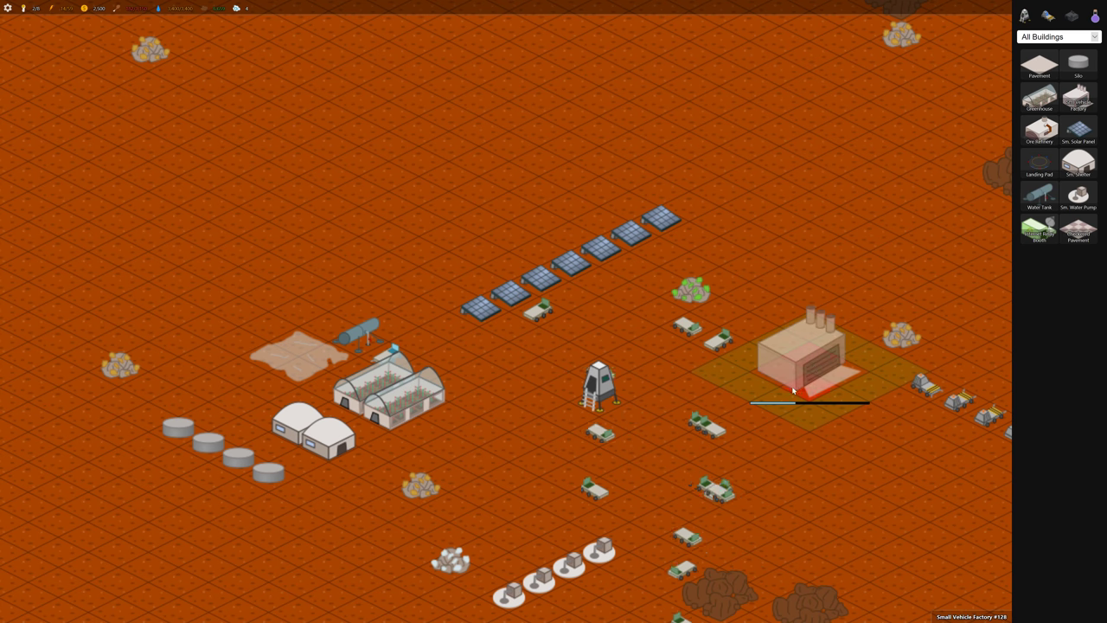
click(553, 410)
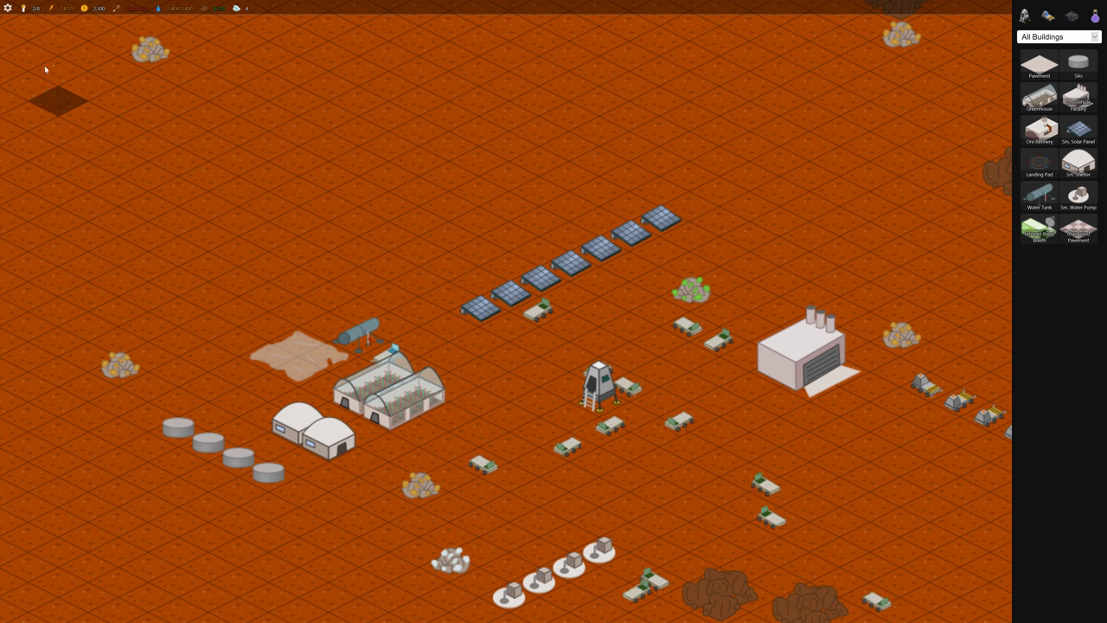
Place a landing pad on open ground northwest of the colony and confirm it.
click(1040, 167)
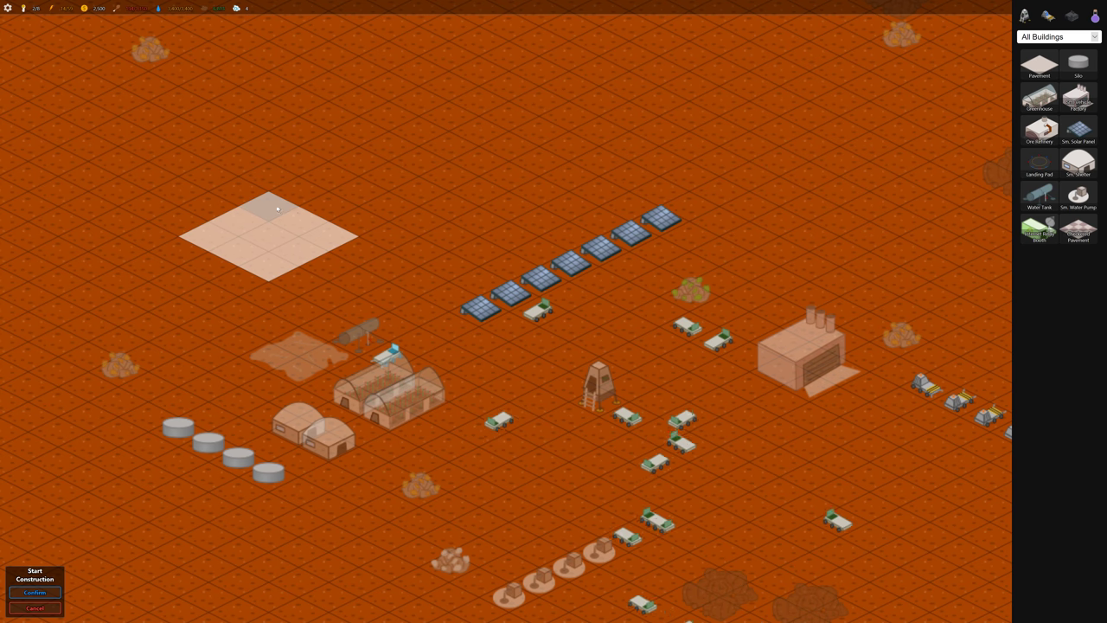
click(303, 220)
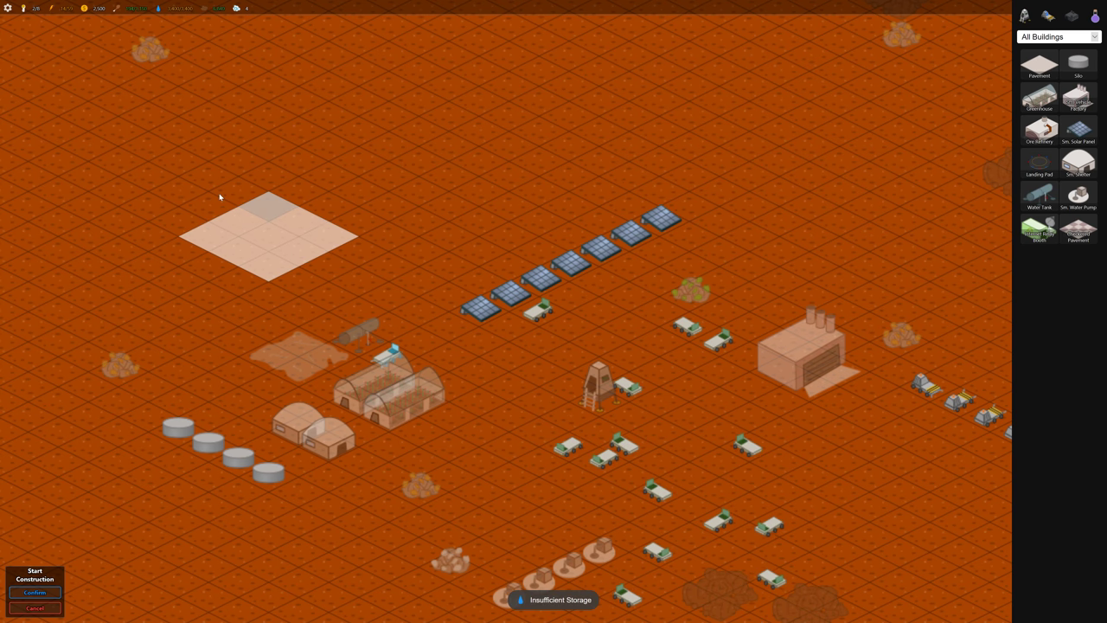
drag(162, 200, 255, 189)
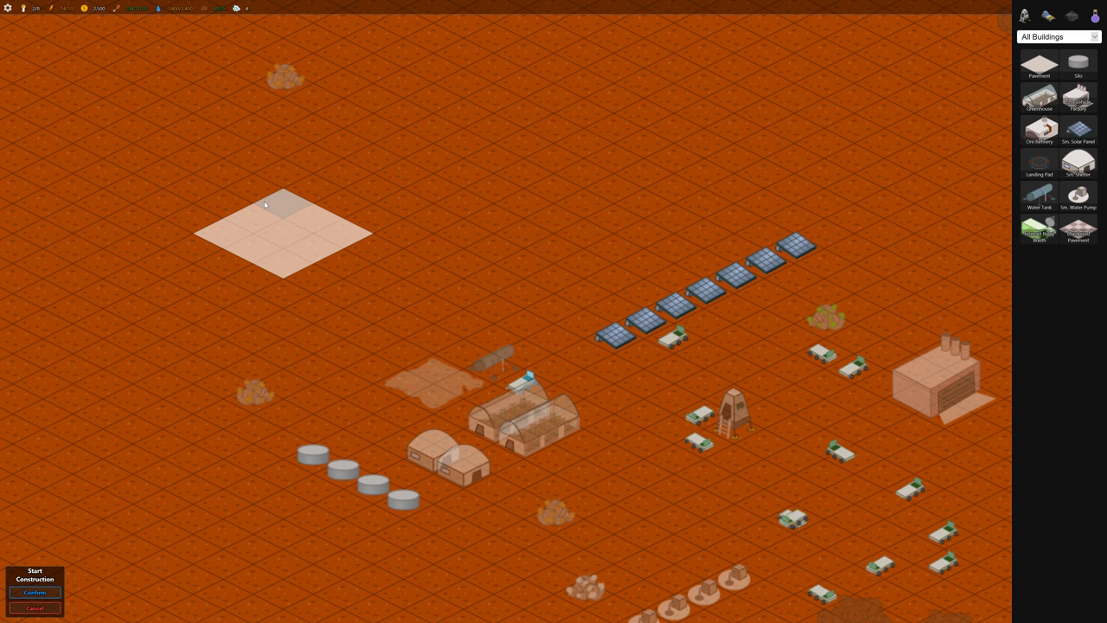
click(272, 203)
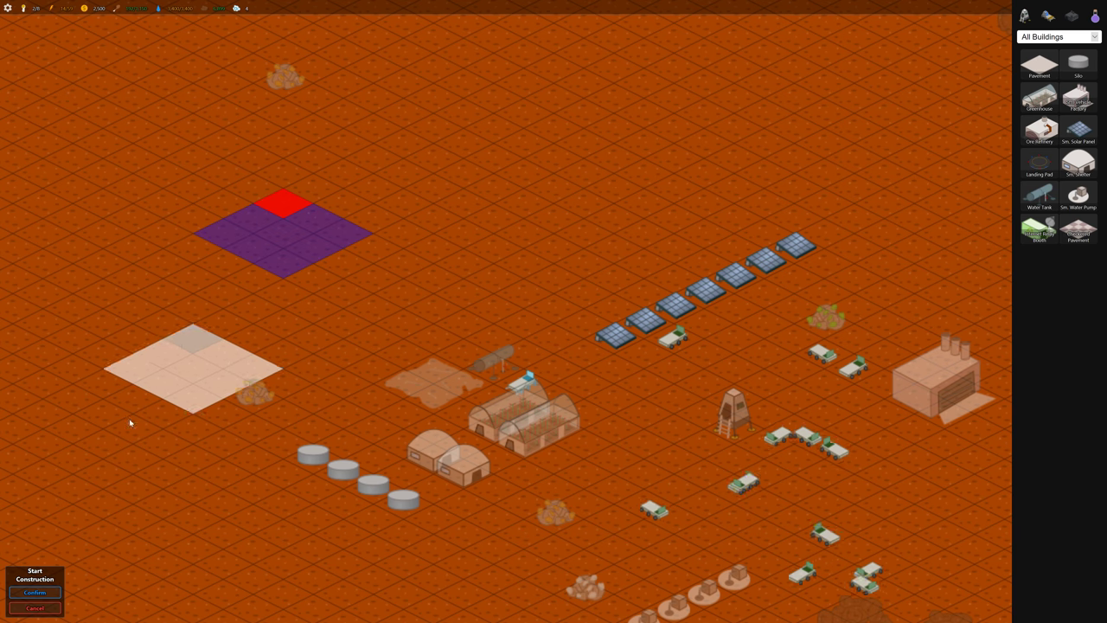
click(35, 591)
scroll(585, 361, down, 2)
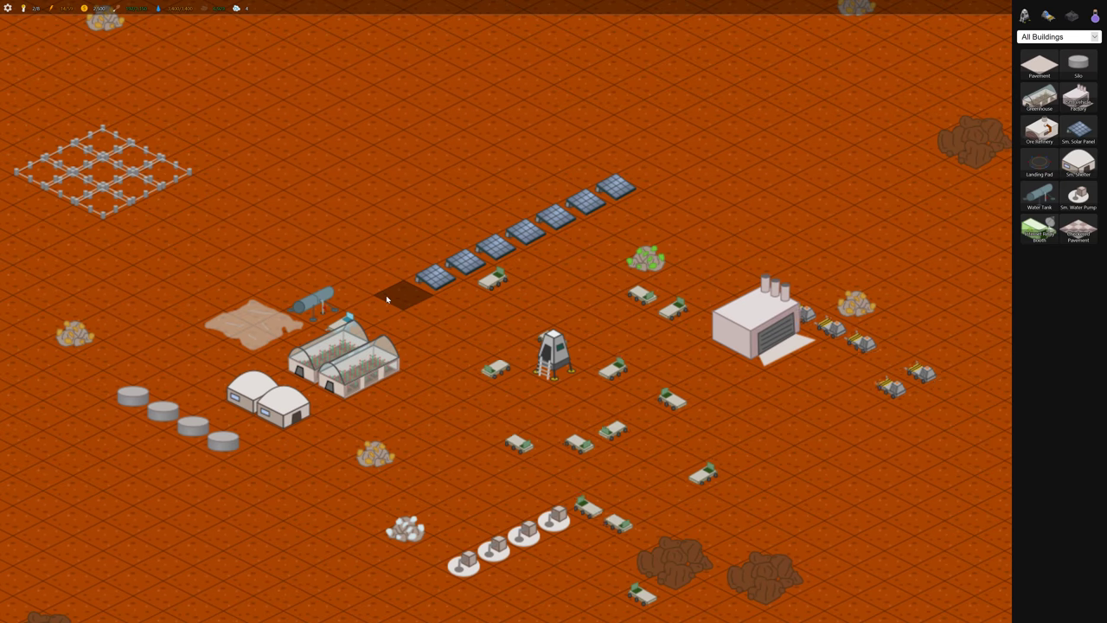
scroll(471, 429, up, 3)
scroll(471, 429, down, 2)
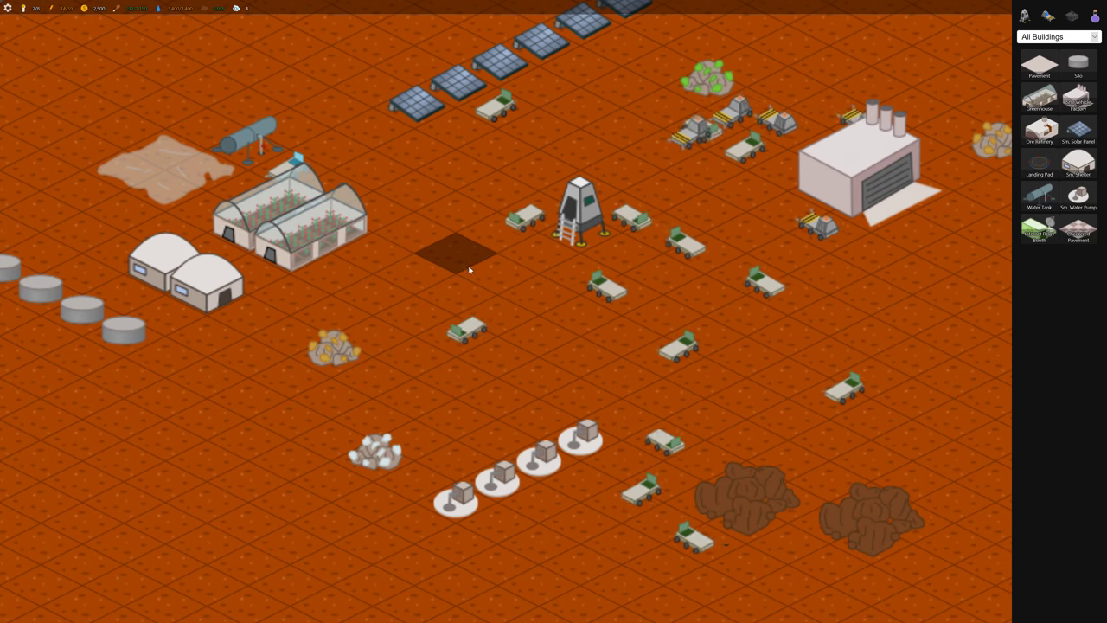
scroll(589, 397, up, 2)
scroll(346, 345, up, 1)
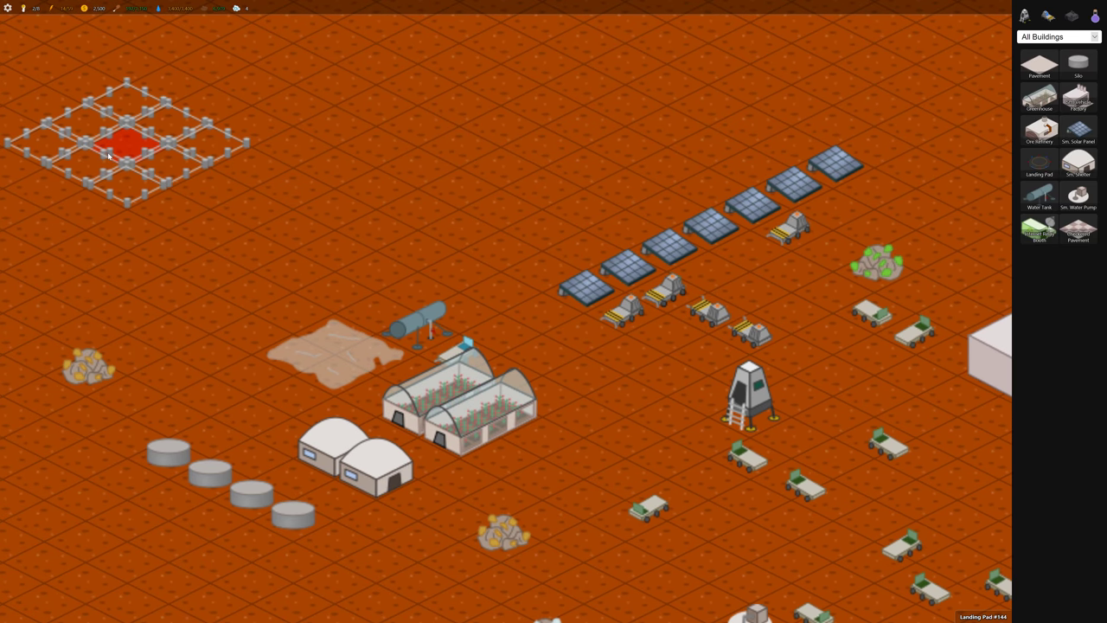
Follow the landing pad's construction progress until it completes.
mouse_move(658, 428)
mouse_down()
mouse_move(538, 370)
mouse_move(554, 381)
mouse_up()
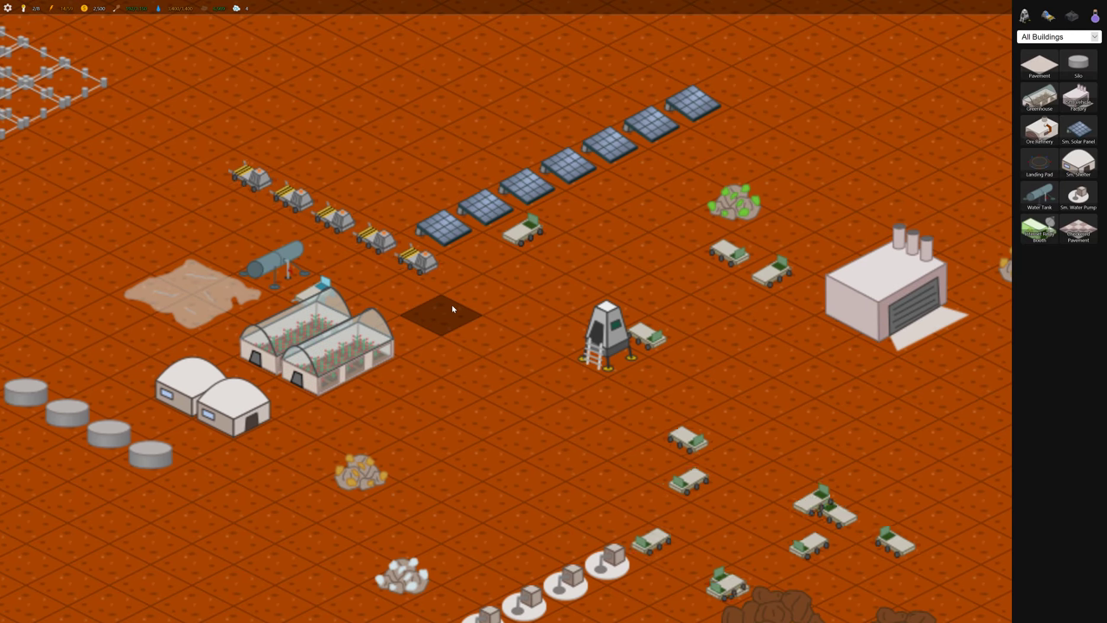
scroll(346, 259, down, 1)
scroll(260, 216, up, 2)
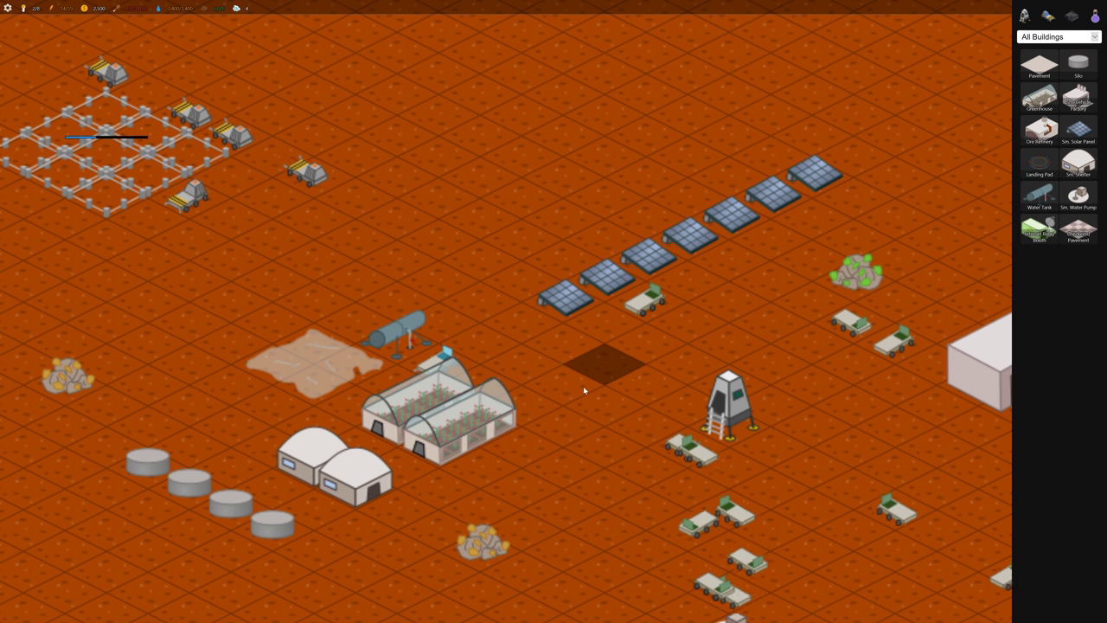
mouse_move(506, 311)
mouse_down()
mouse_move(697, 208)
mouse_move(631, 242)
mouse_up()
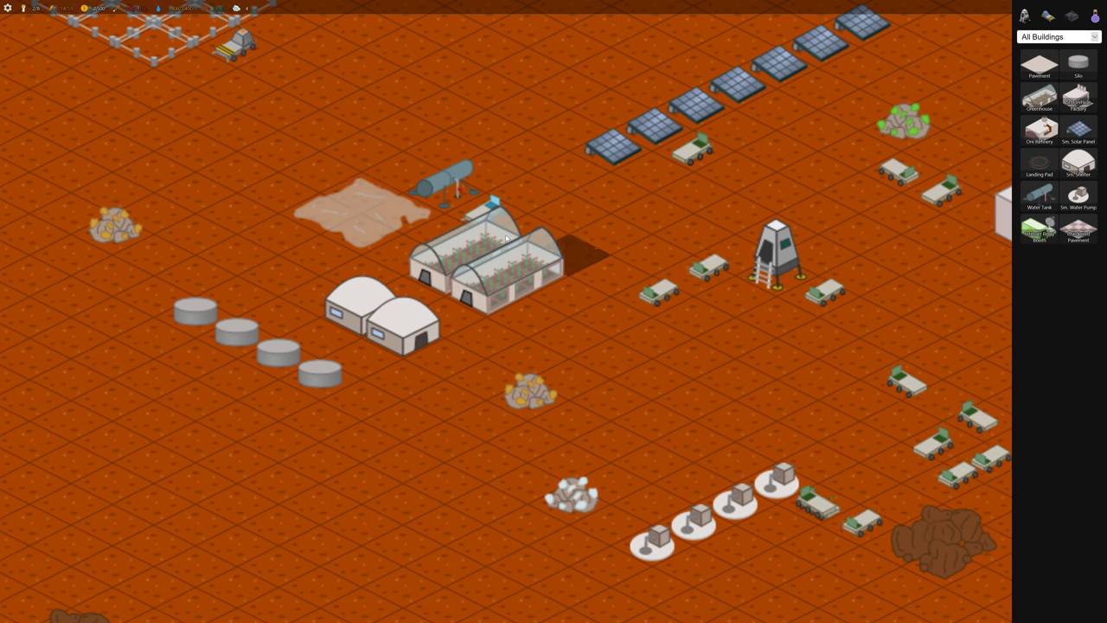
click(115, 18)
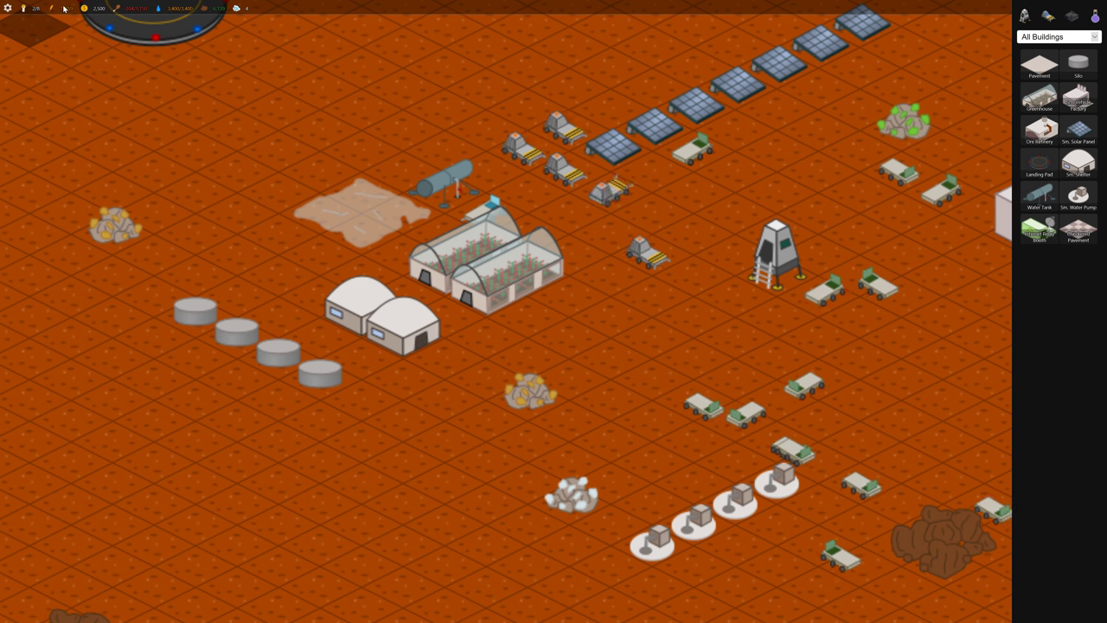
click(137, 19)
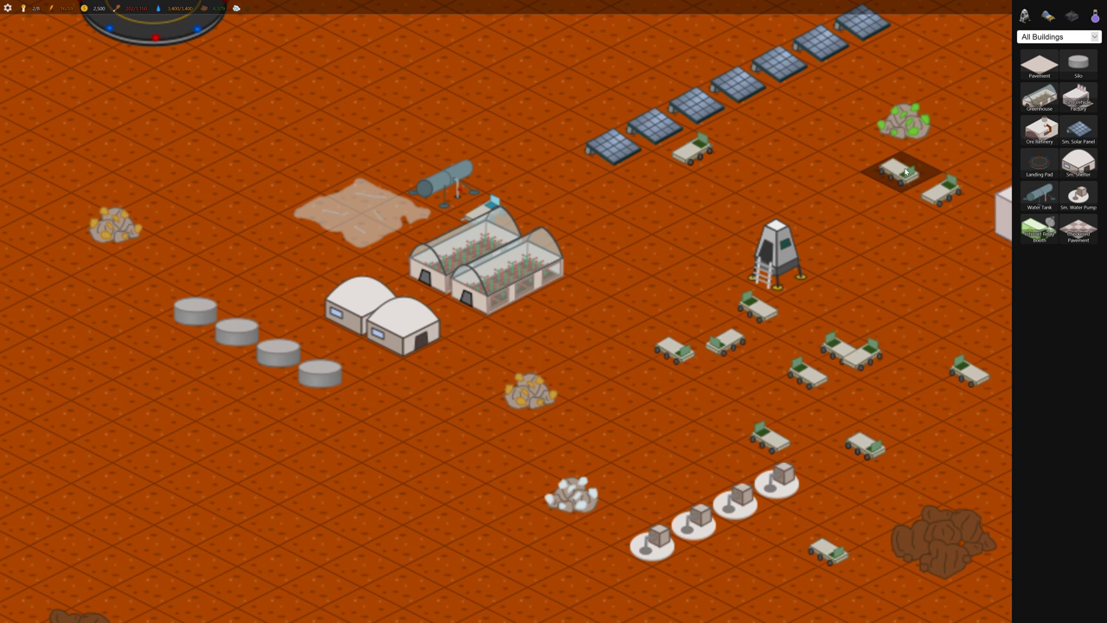
click(155, 30)
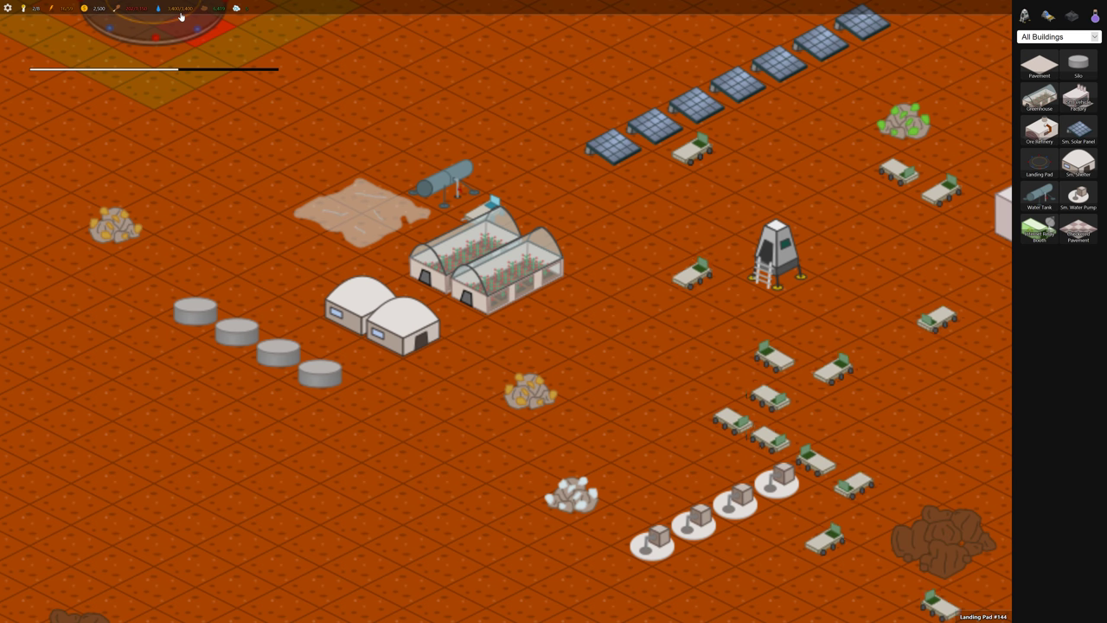
mouse_move(622, 251)
mouse_down()
mouse_move(567, 163)
mouse_move(518, 225)
mouse_move(456, 253)
mouse_up()
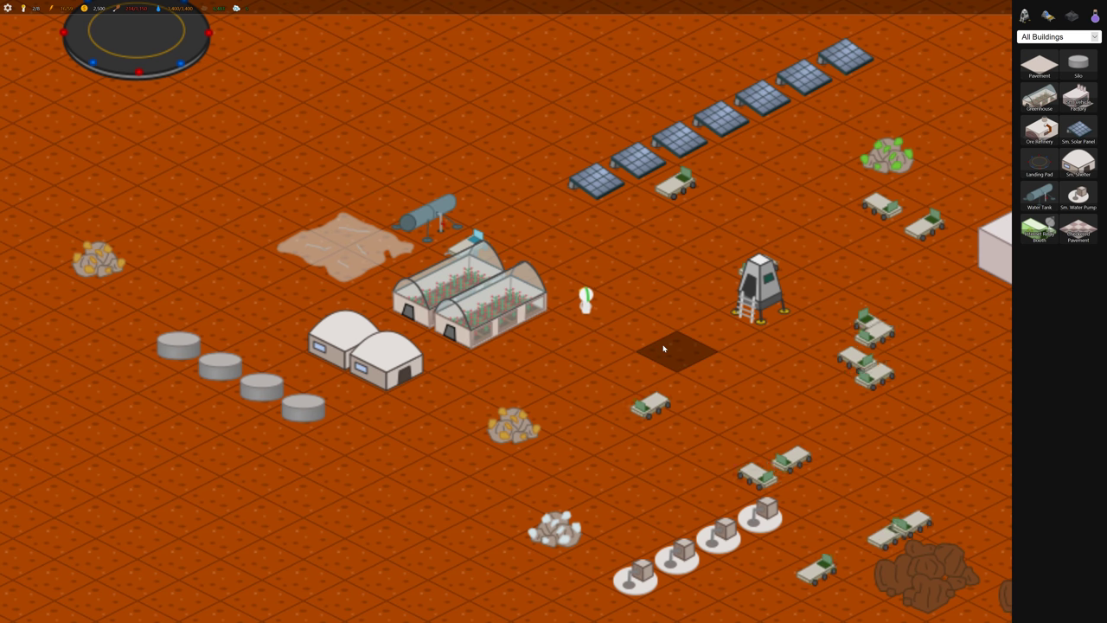
scroll(663, 348, down, 4)
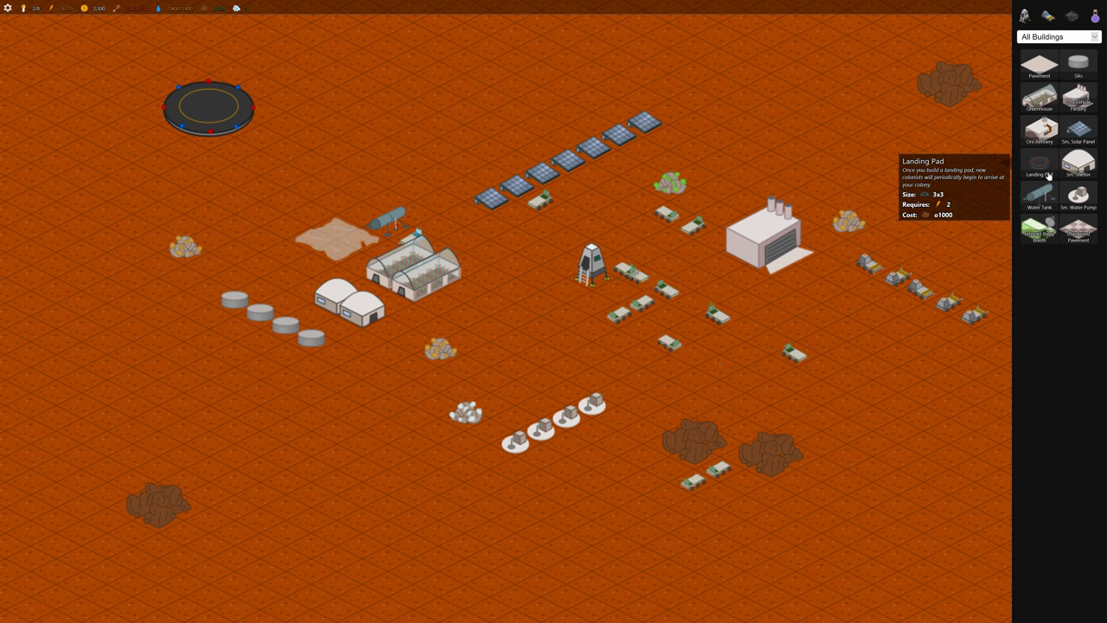
Lay out a row of Water Tanks above the solar panels and confirm construction.
click(1029, 192)
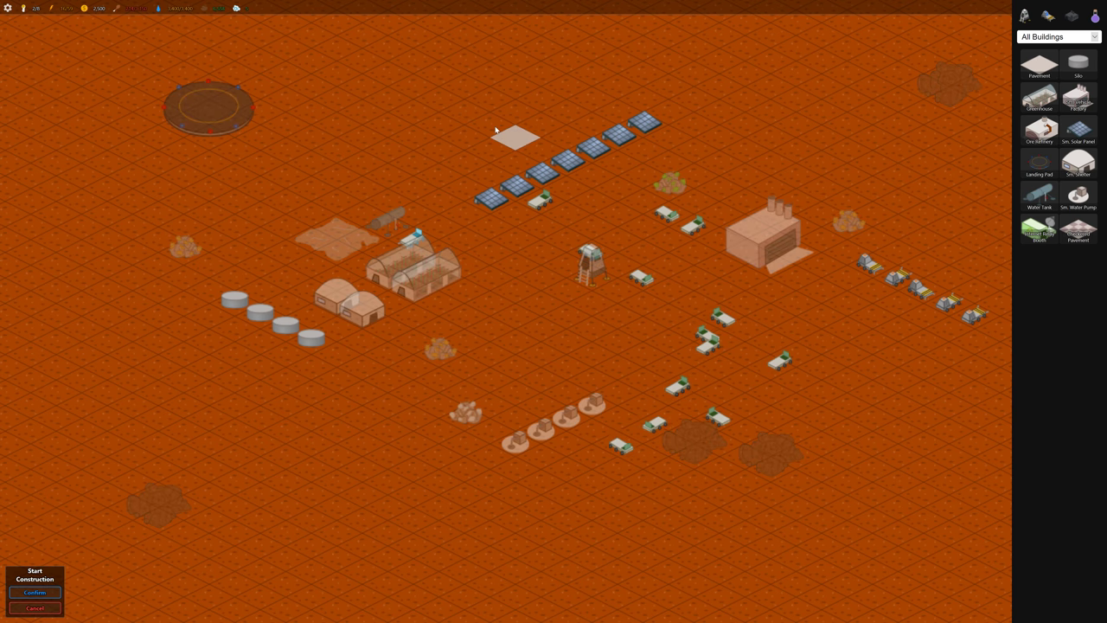
drag(402, 150, 550, 69)
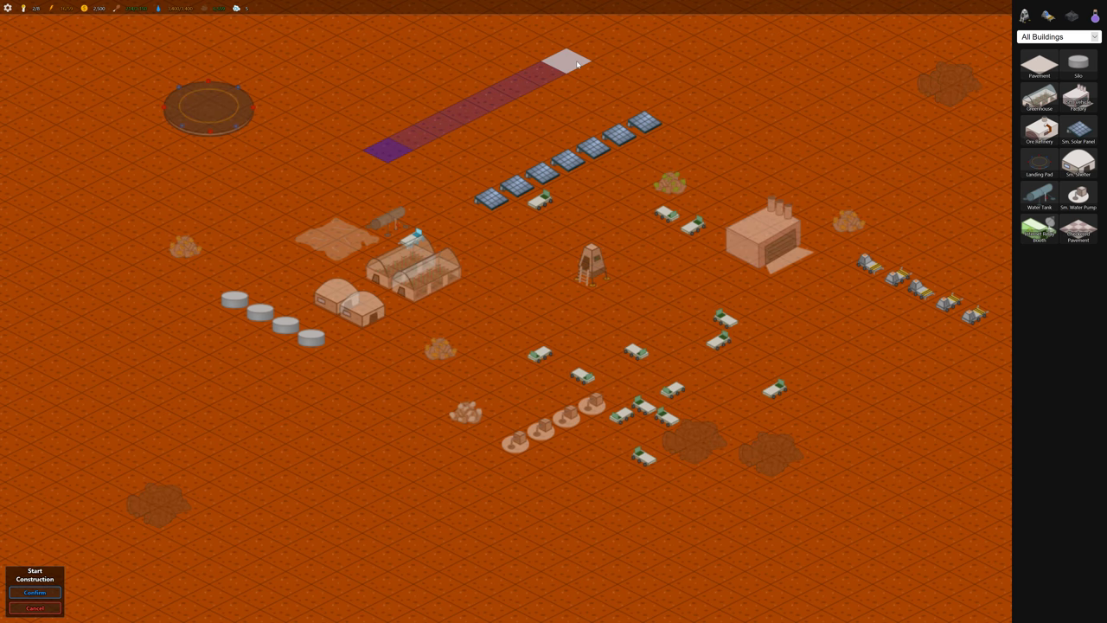
click(29, 595)
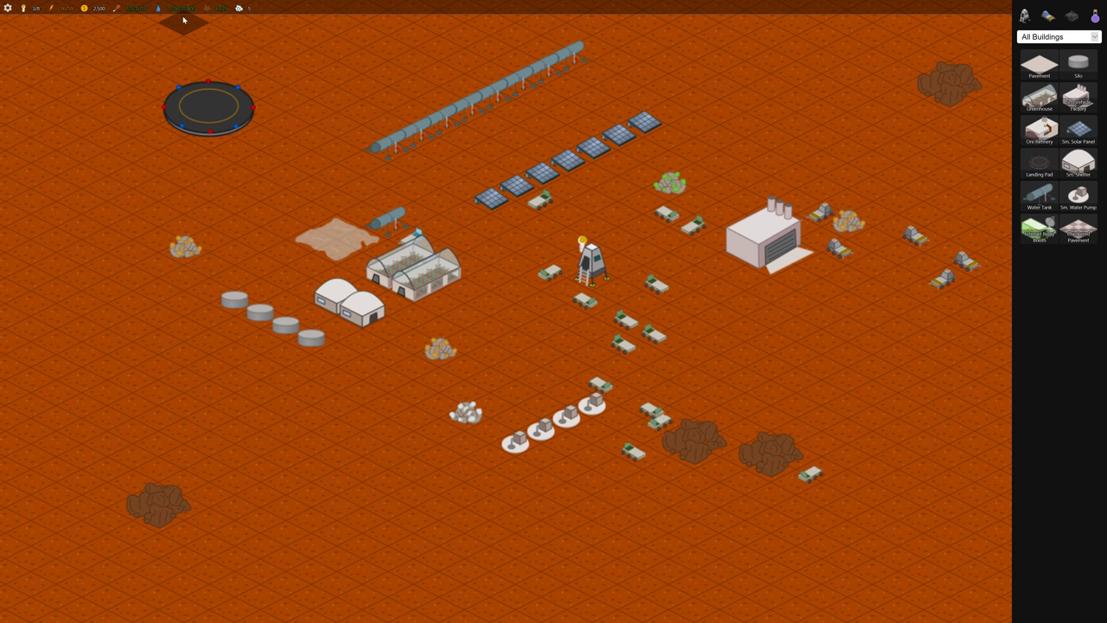
drag(731, 286, 532, 261)
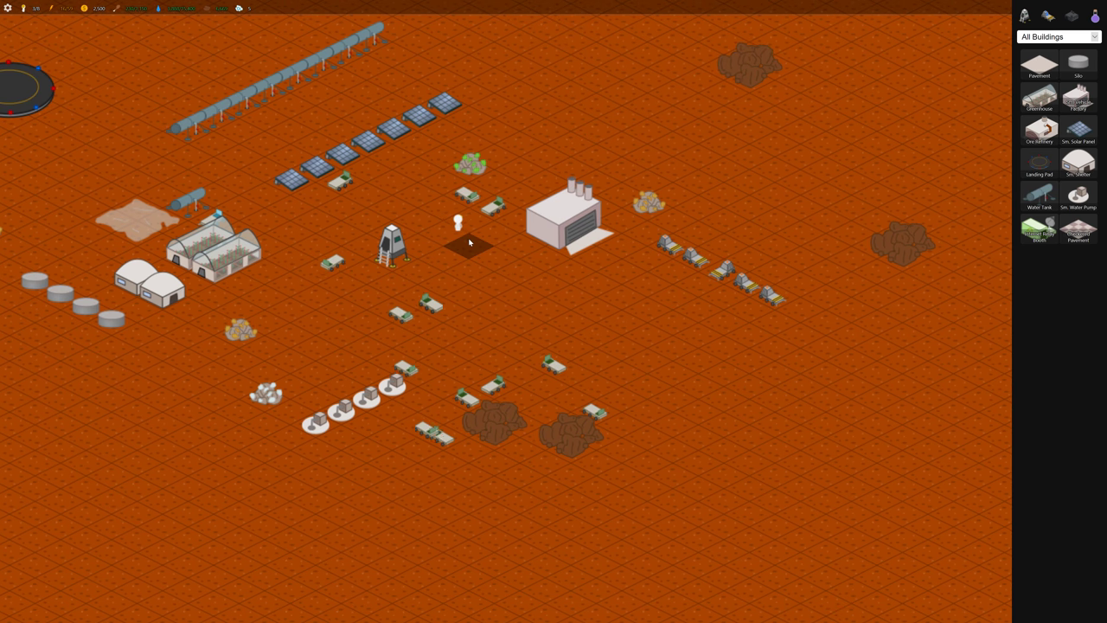
Pan toward the first landing pad and choose Landing Pad to build beside it.
key(Left)
key(Left)
key(Up)
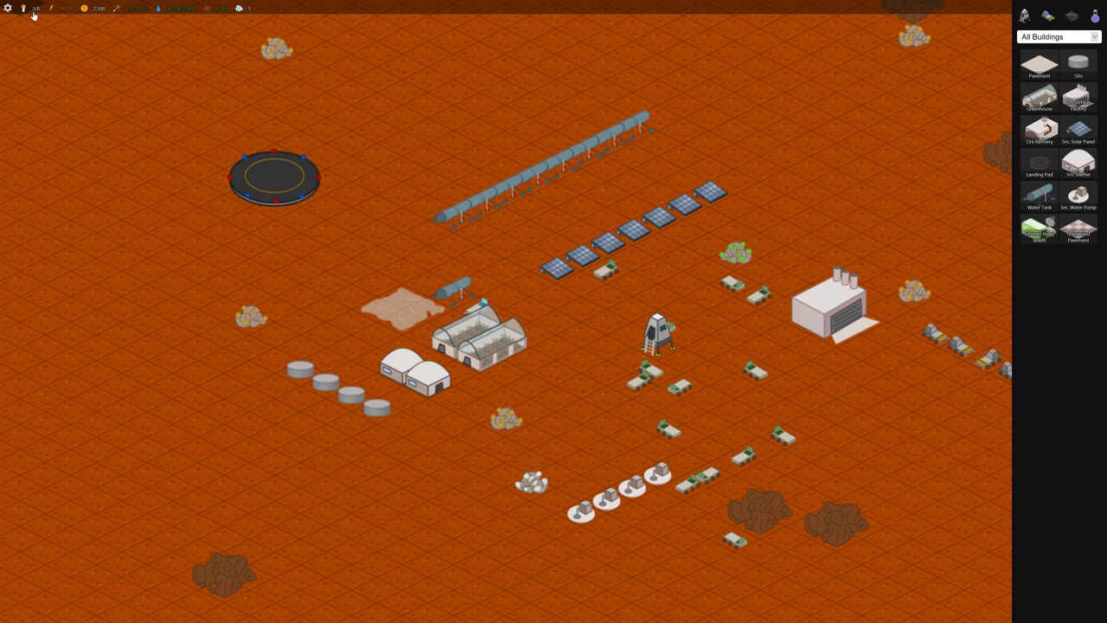
scroll(281, 169, up, 1)
scroll(282, 165, up, 1)
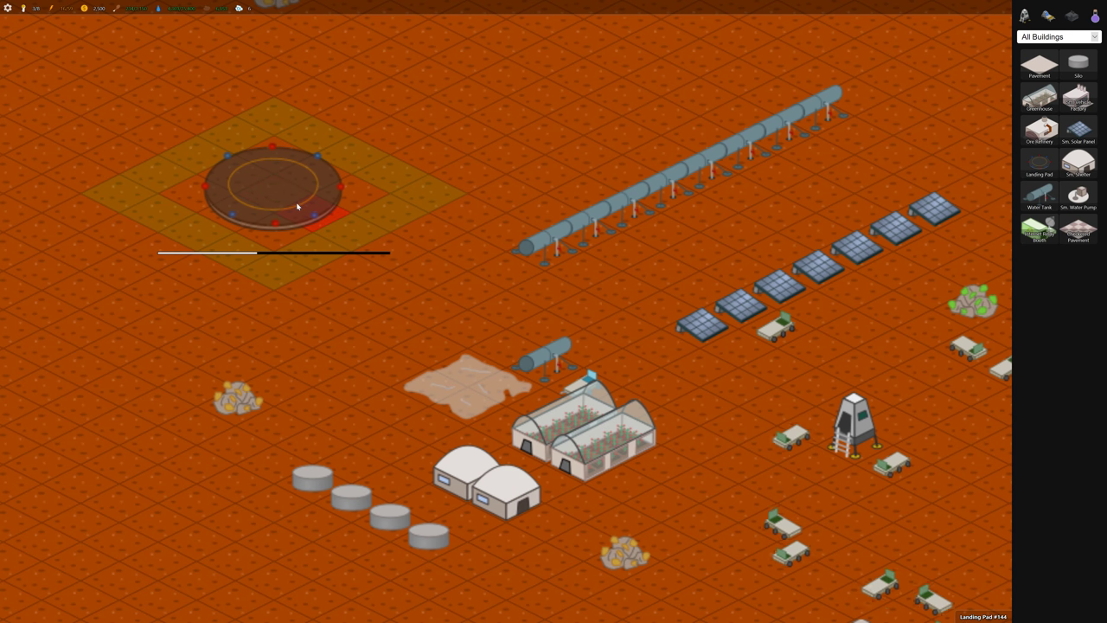
click(1041, 164)
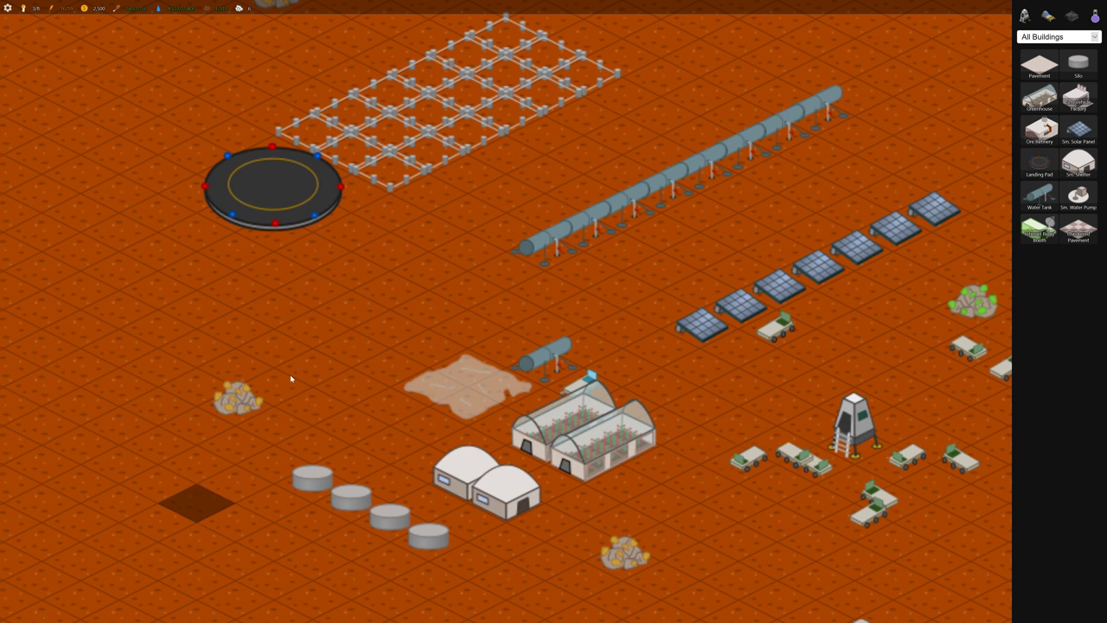
key(s)
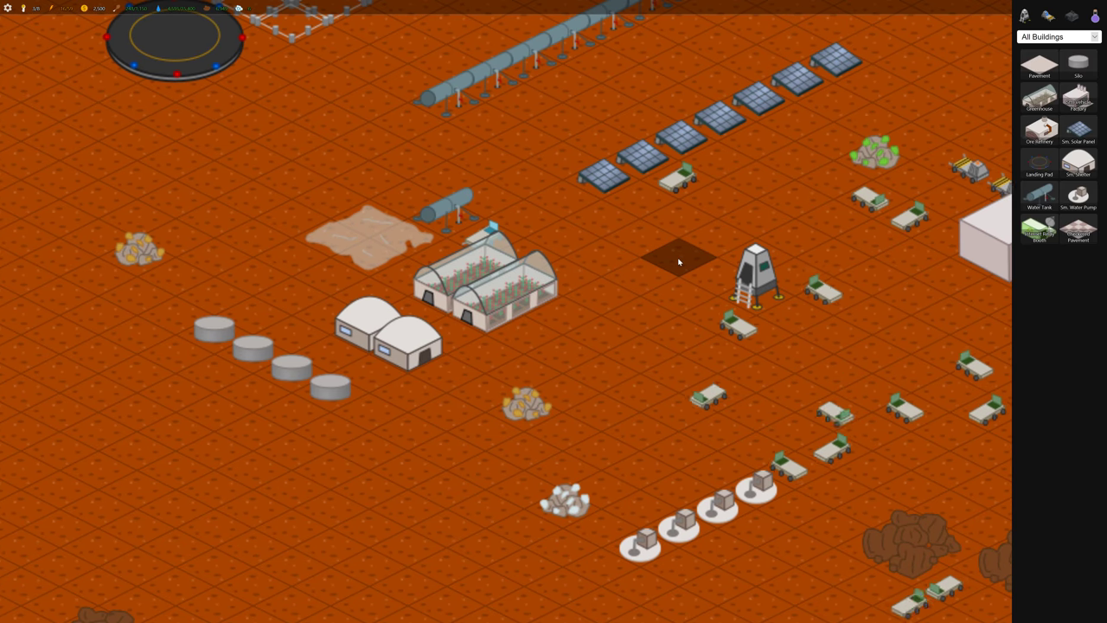
key(d)
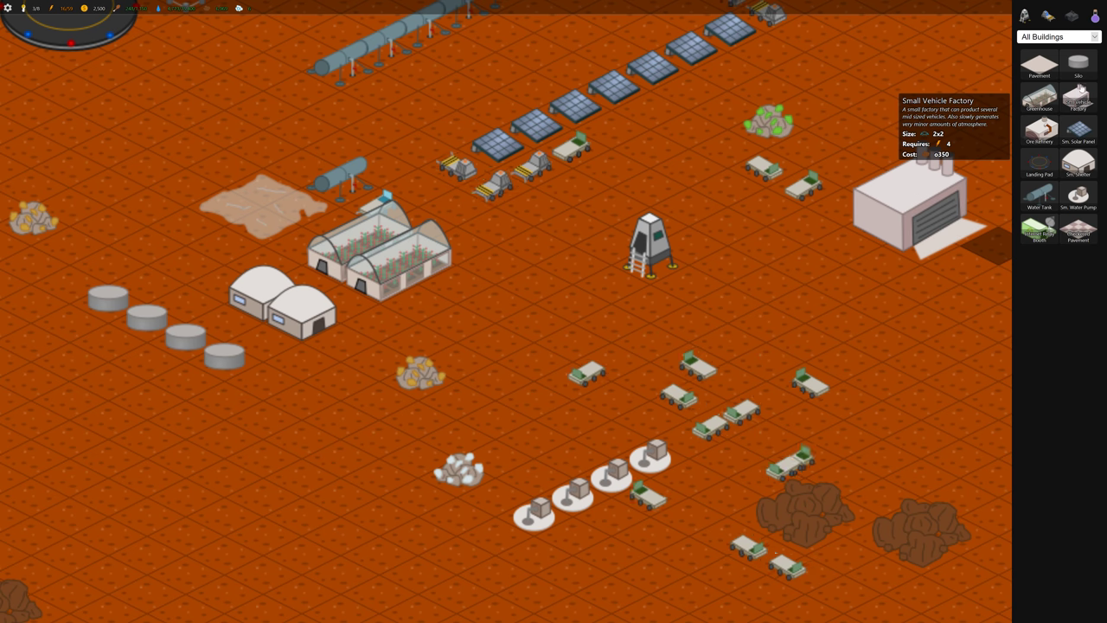
Select the small vehicle factory entry while panning across the colony.
click(1081, 89)
key(a)
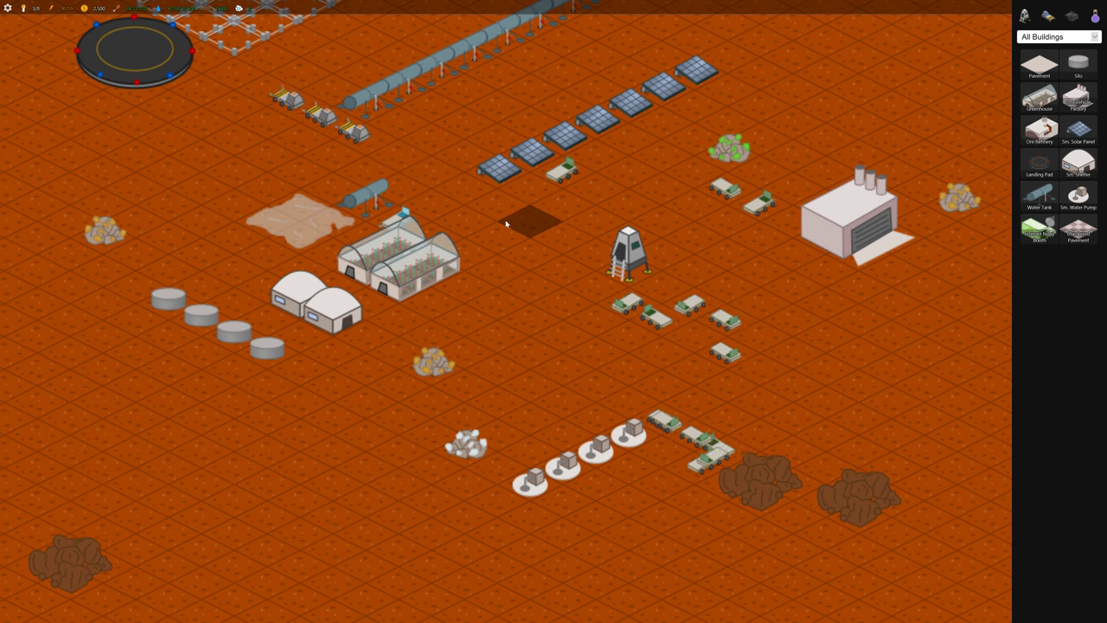
key(w)
key(w)
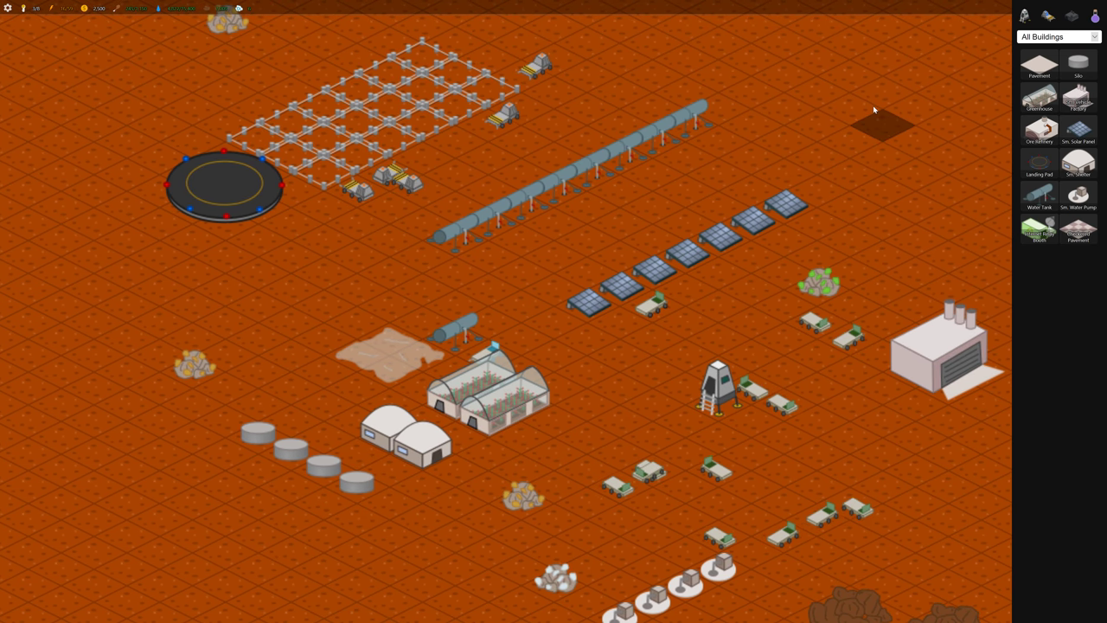
Select Pavement and watch the view as the three landing pads finish in a row.
click(1048, 70)
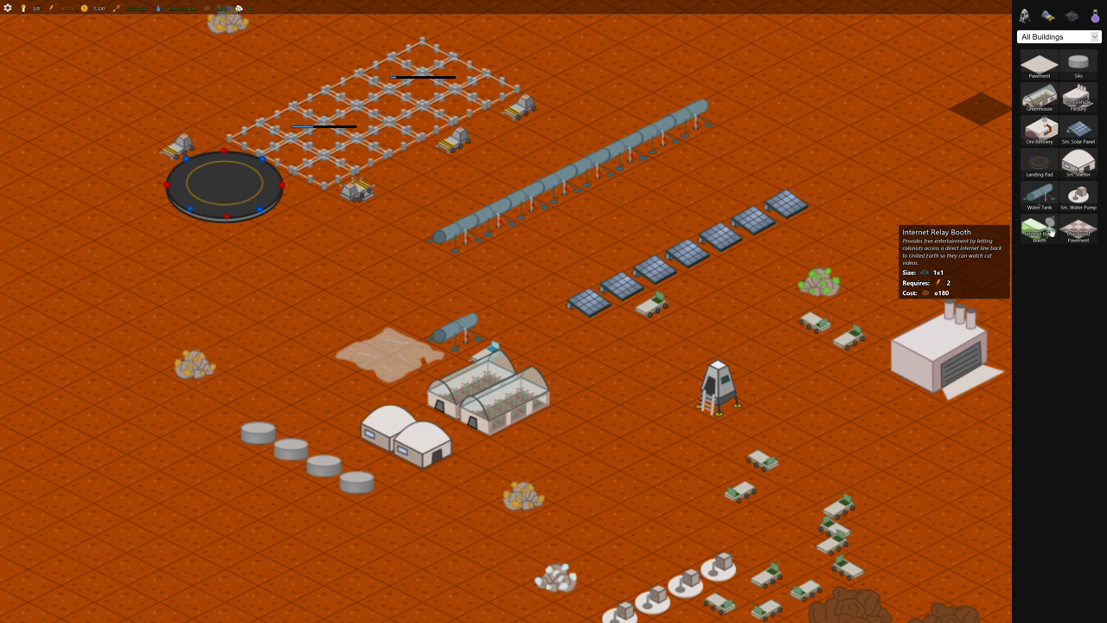
key(s)
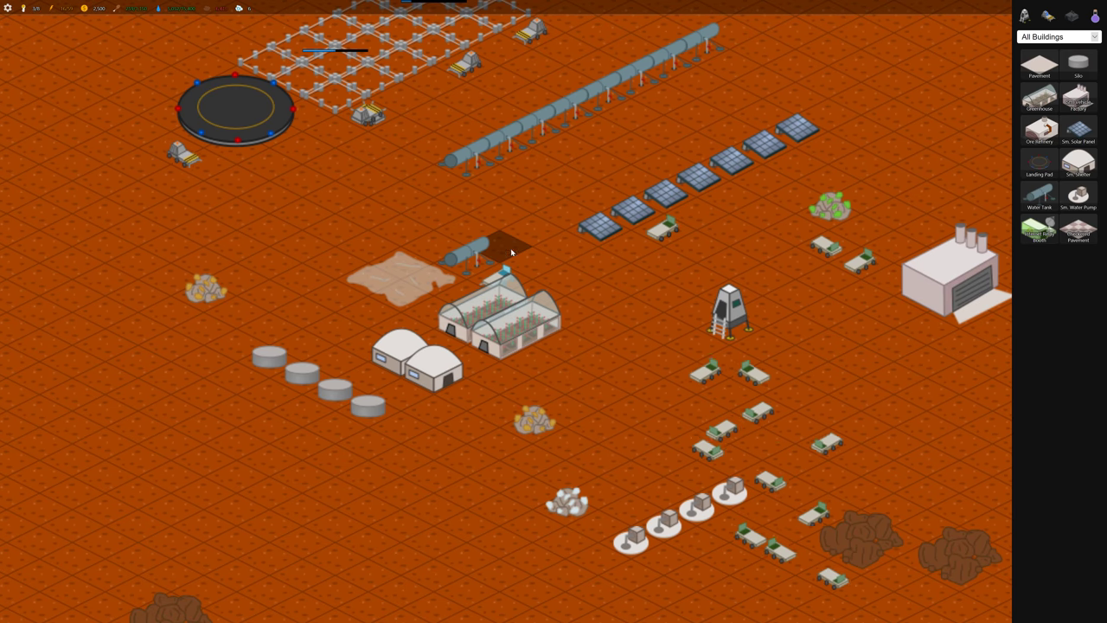
key(s)
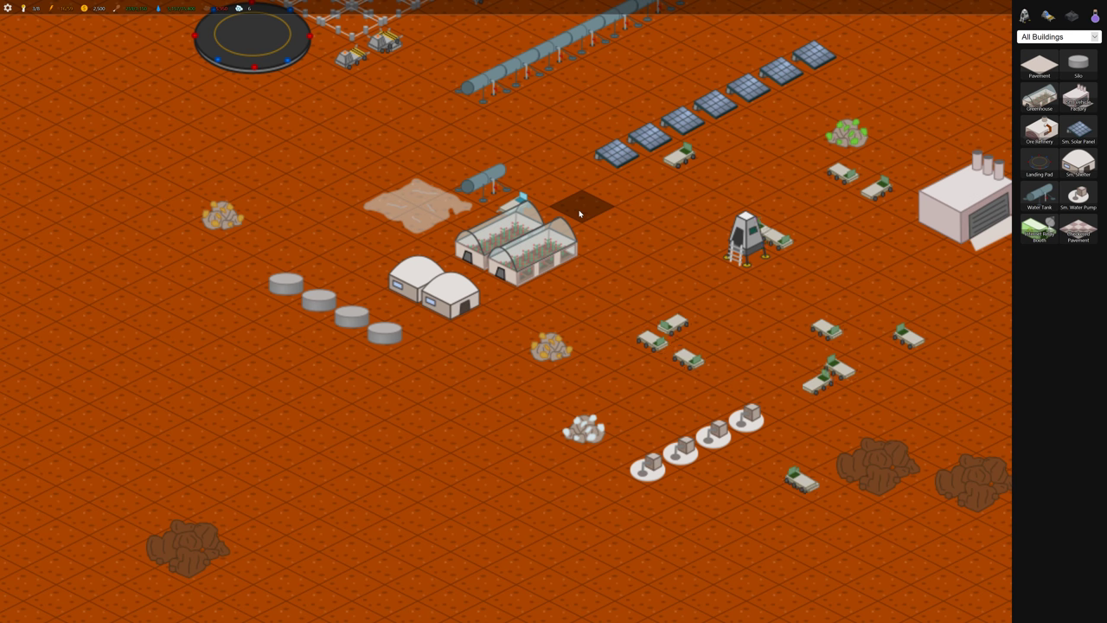
key(w)
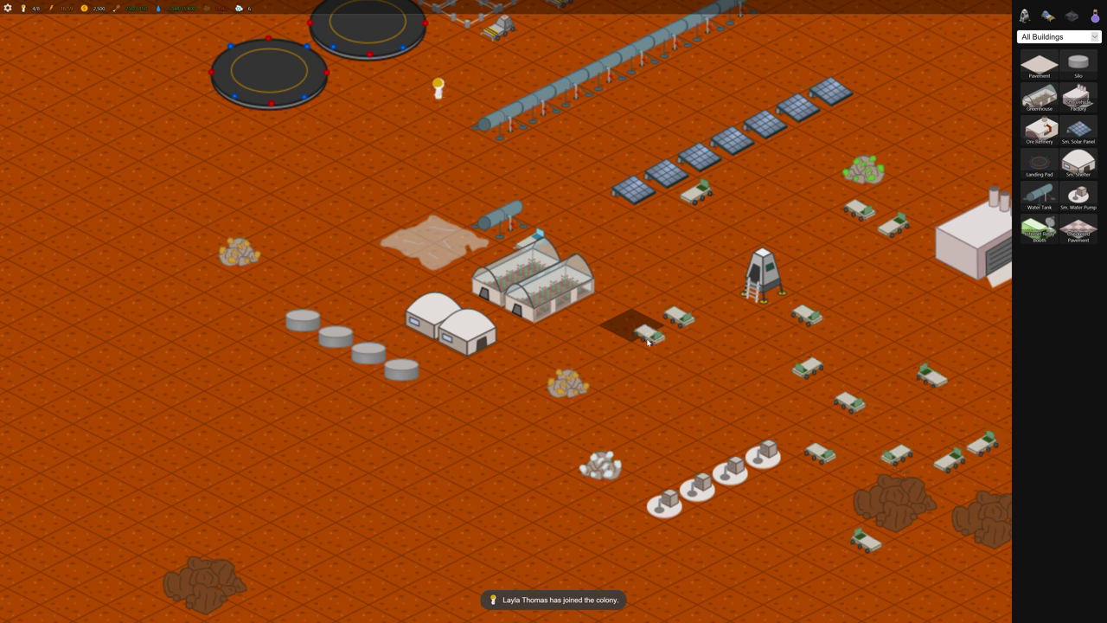
key(w)
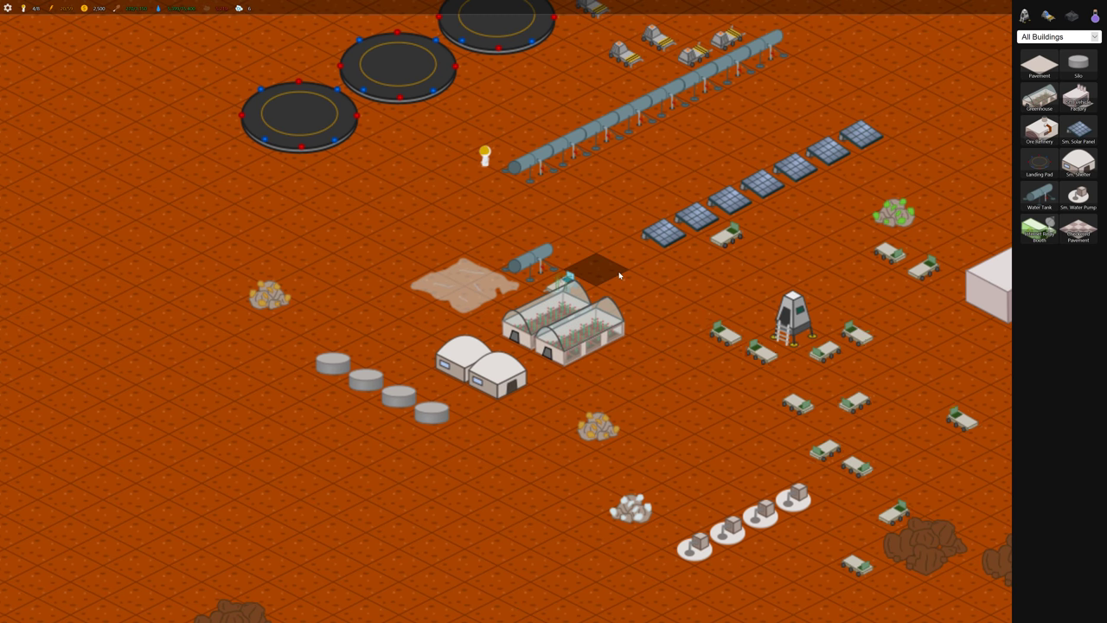
key(w)
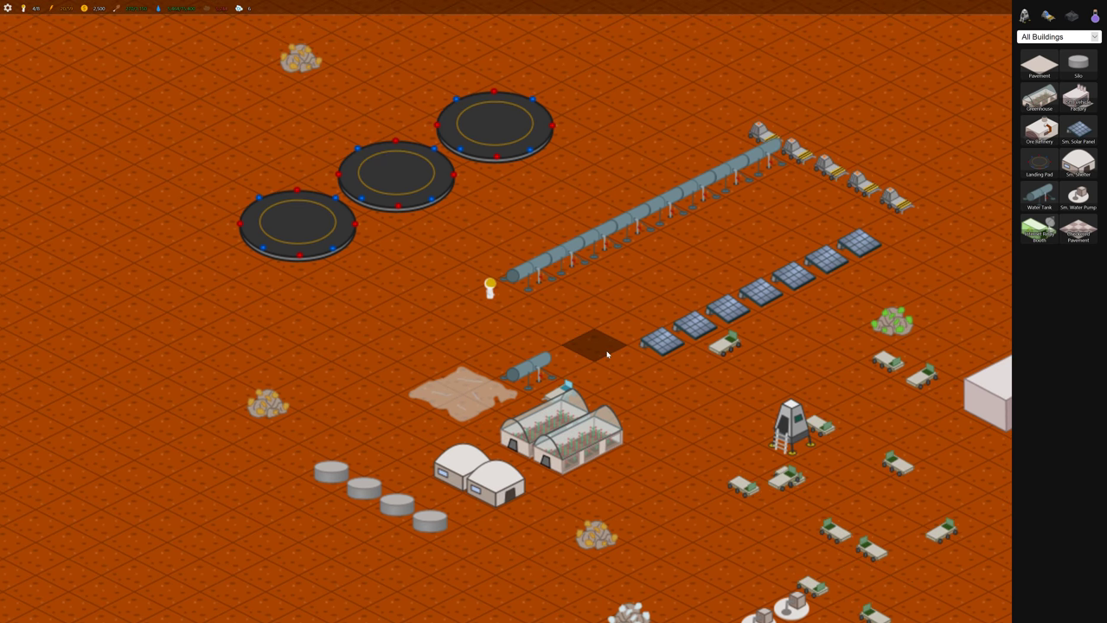
key(s)
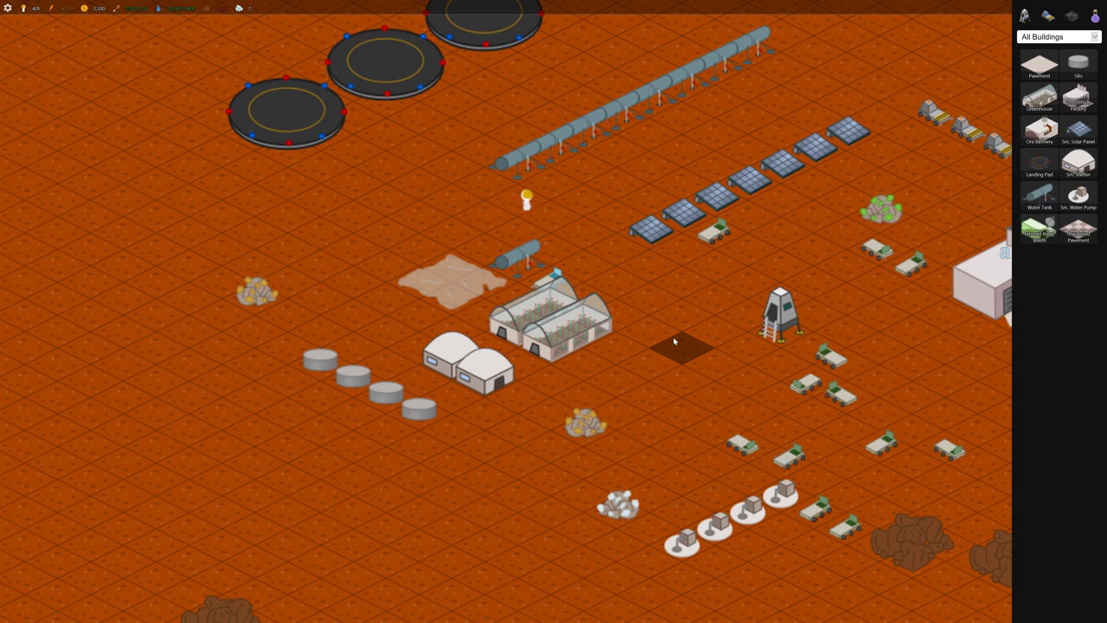